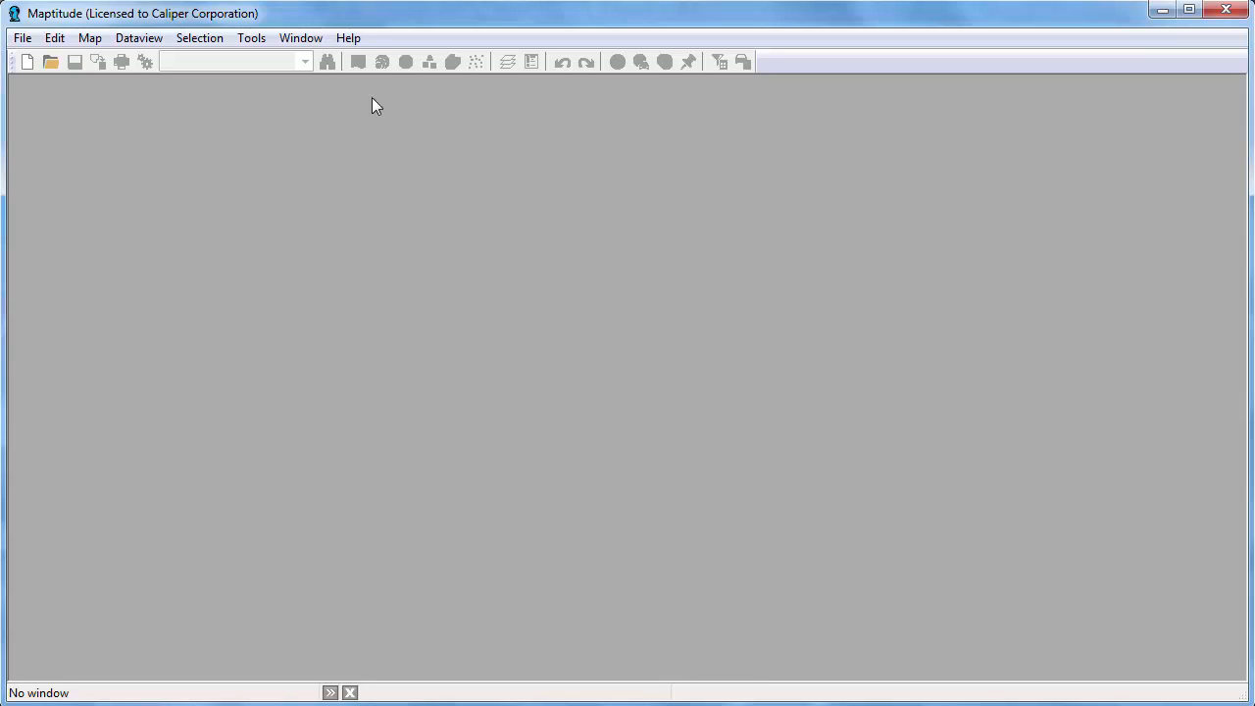
Step: Start a new map of your own data from the My Customers sheet of the Sample Customers Canada Excel worksheet
left_click(29, 62)
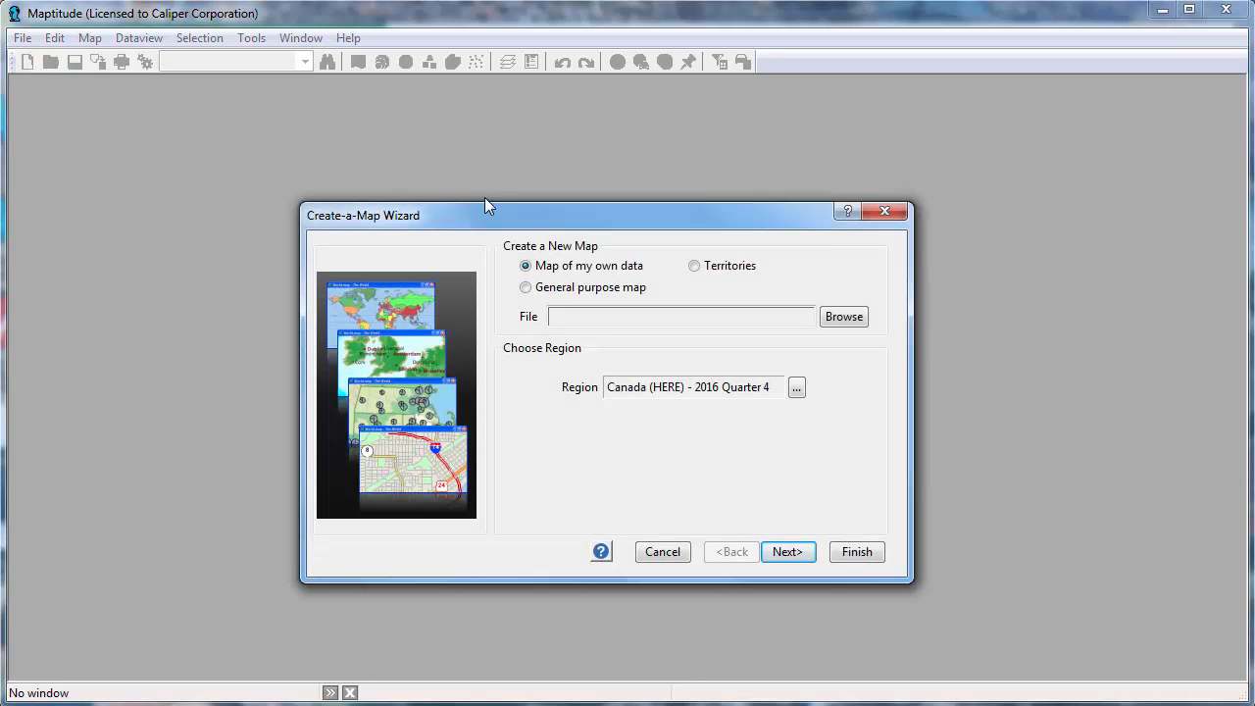
left_click(575, 287)
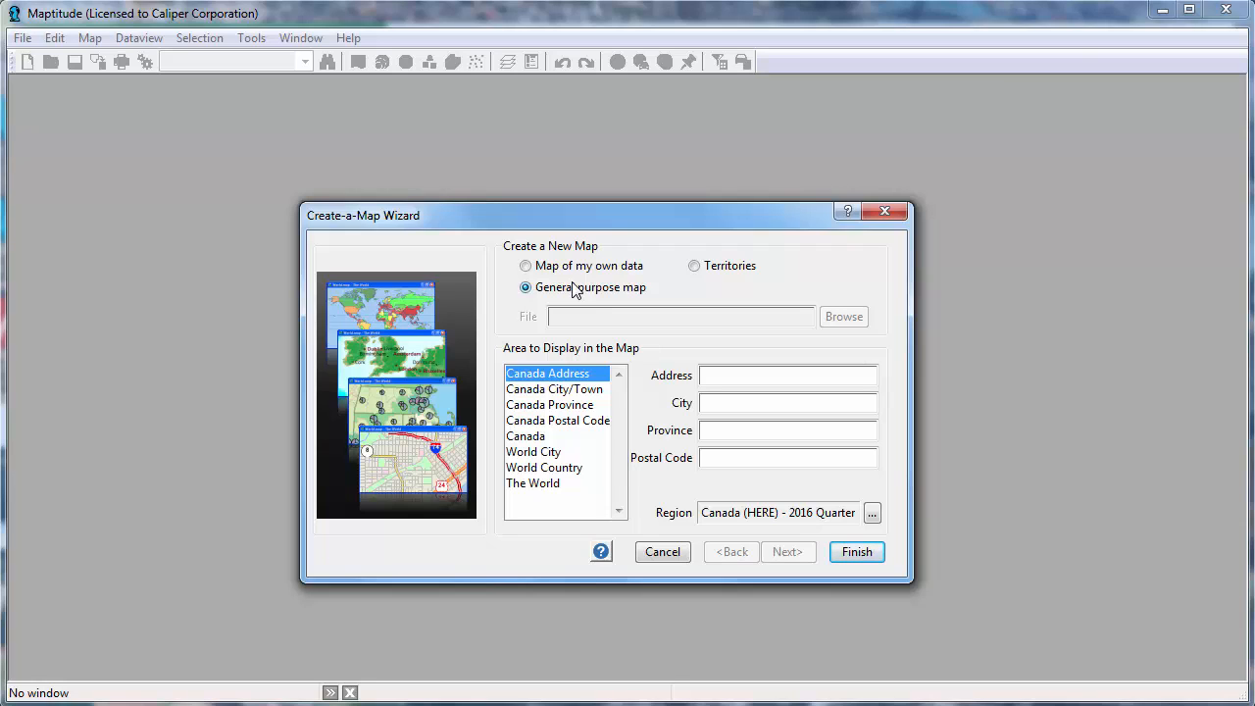
left_click(695, 267)
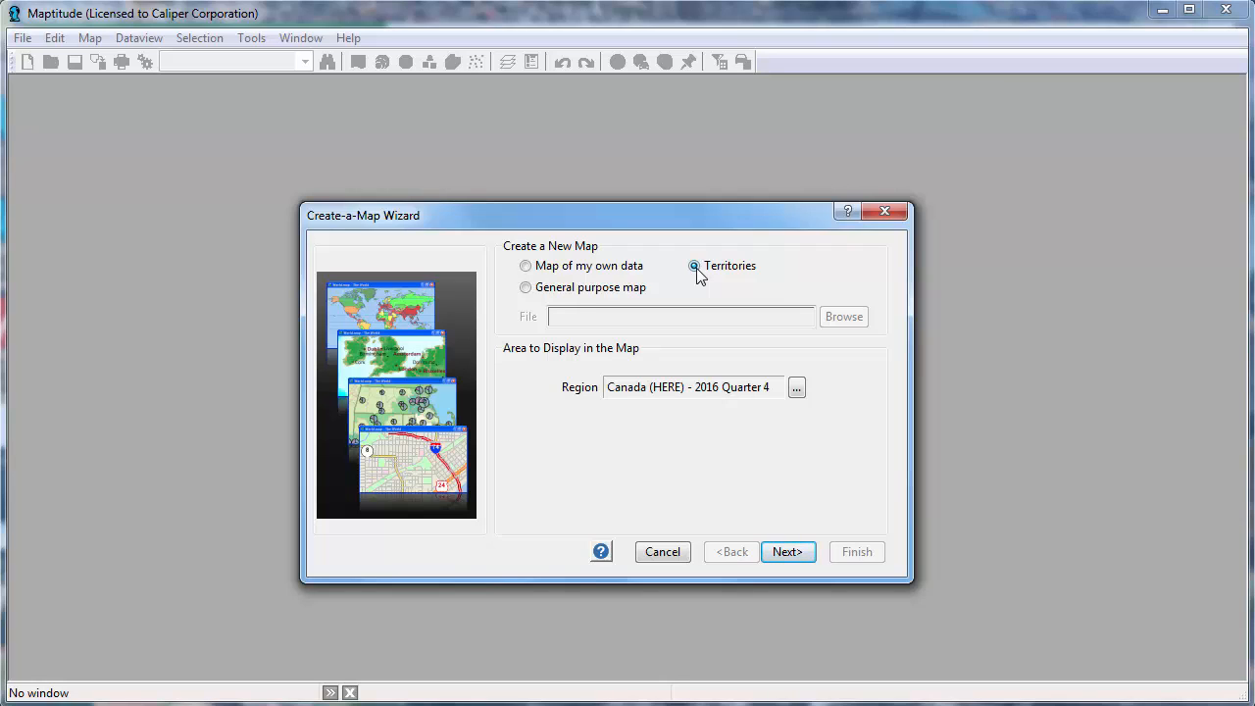
left_click(634, 269)
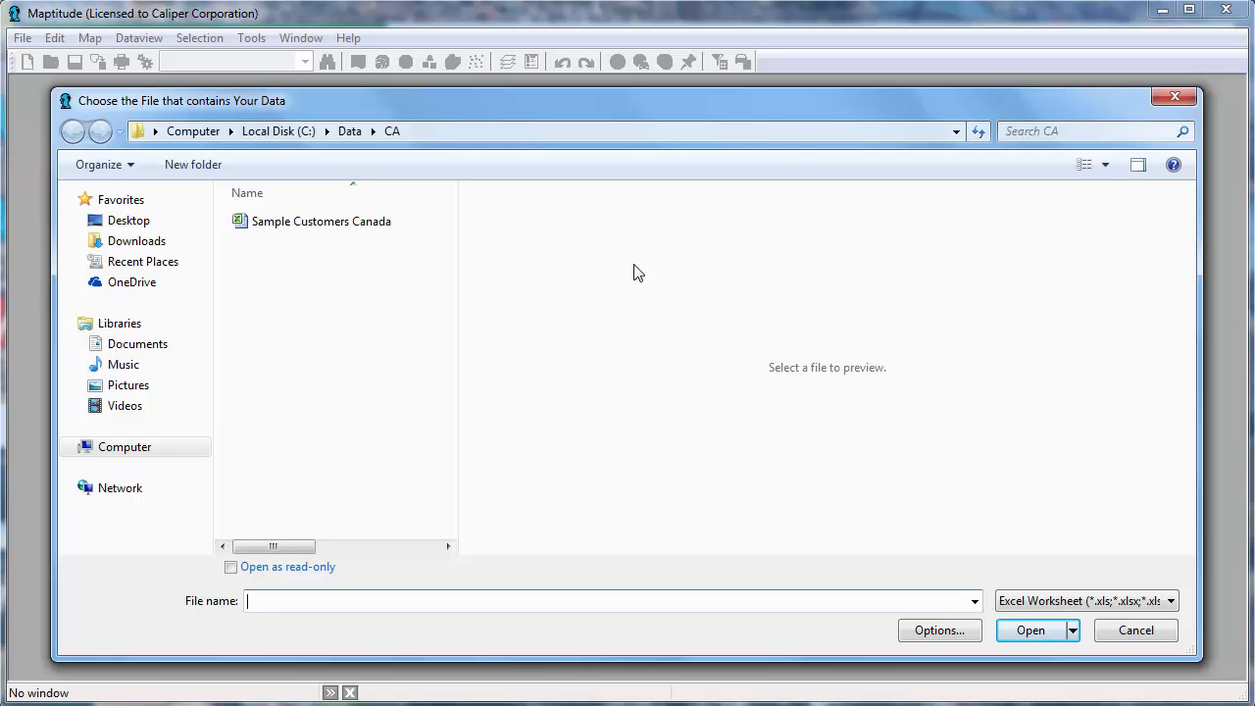
left_click(380, 229)
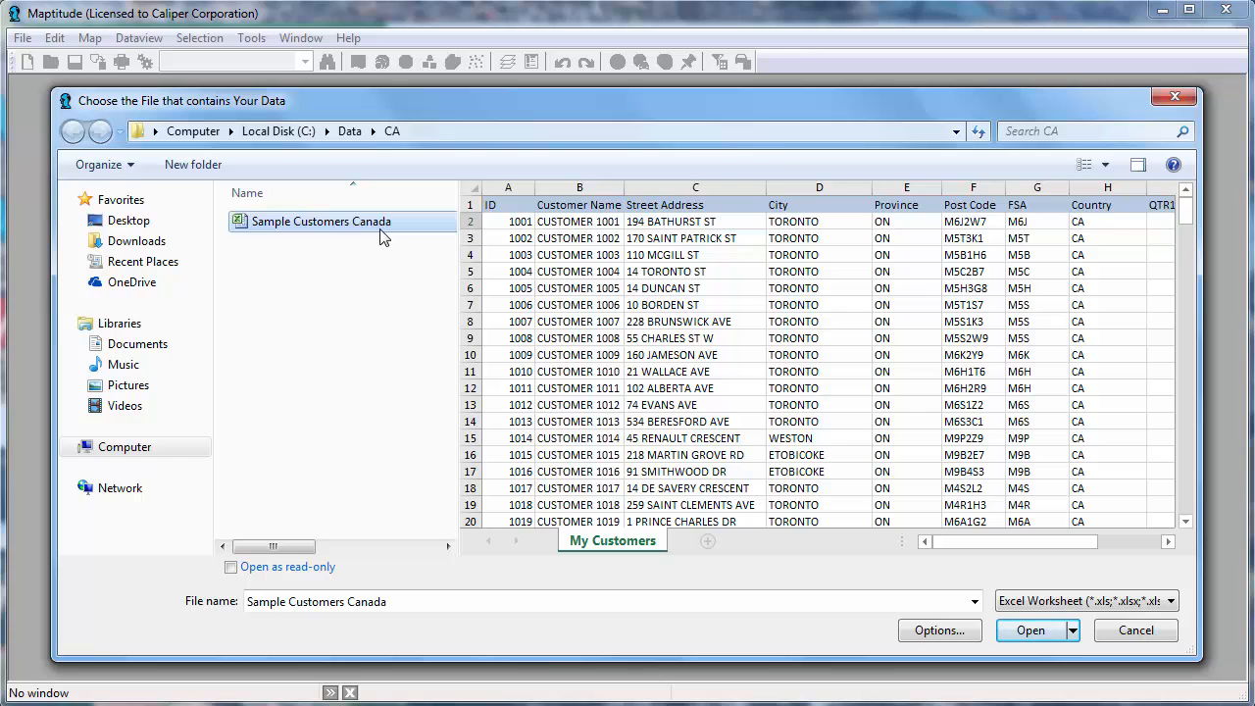
left_click(1024, 633)
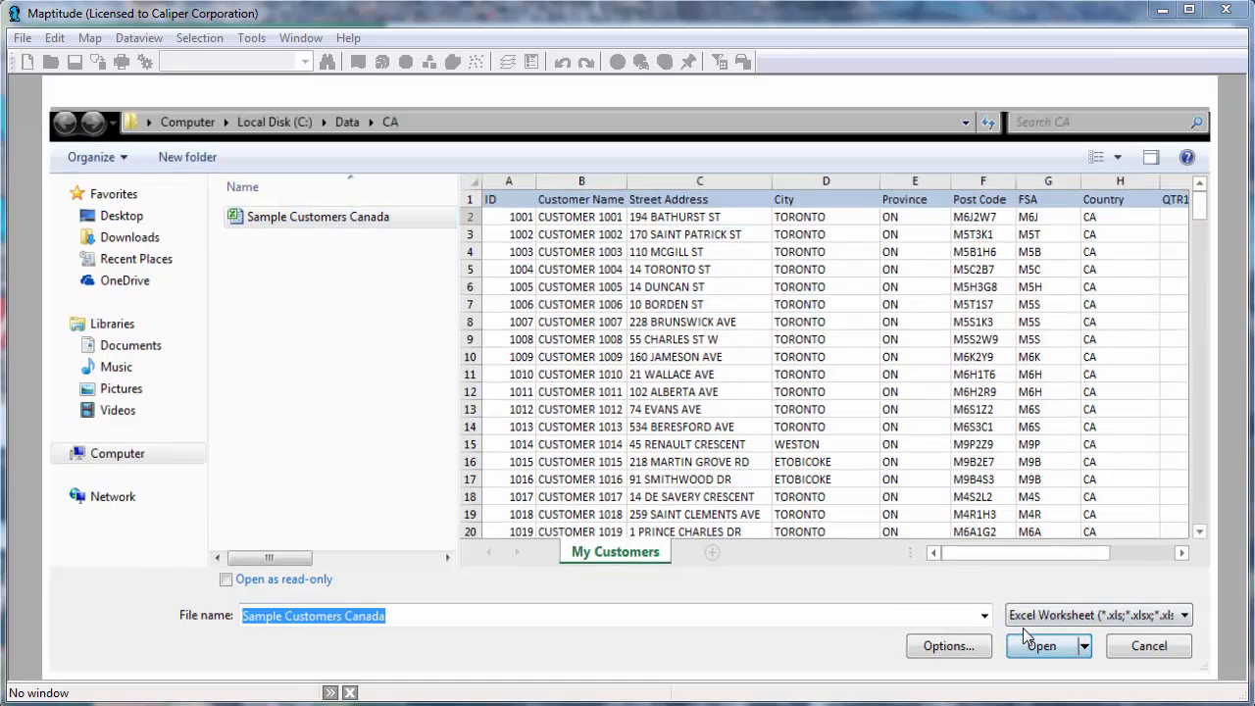
left_click(695, 505)
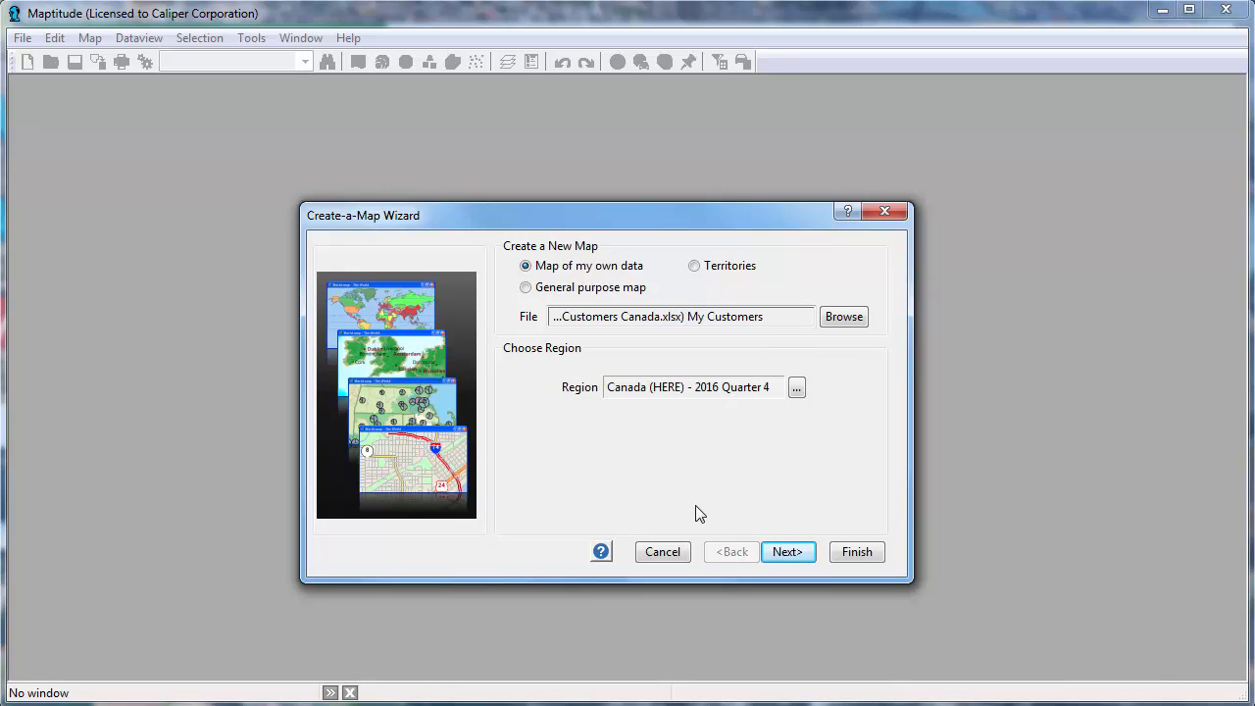
Step: Accept the matched location fields and choose the map type that shows FSA Code boundaries with your data attached
left_click(792, 547)
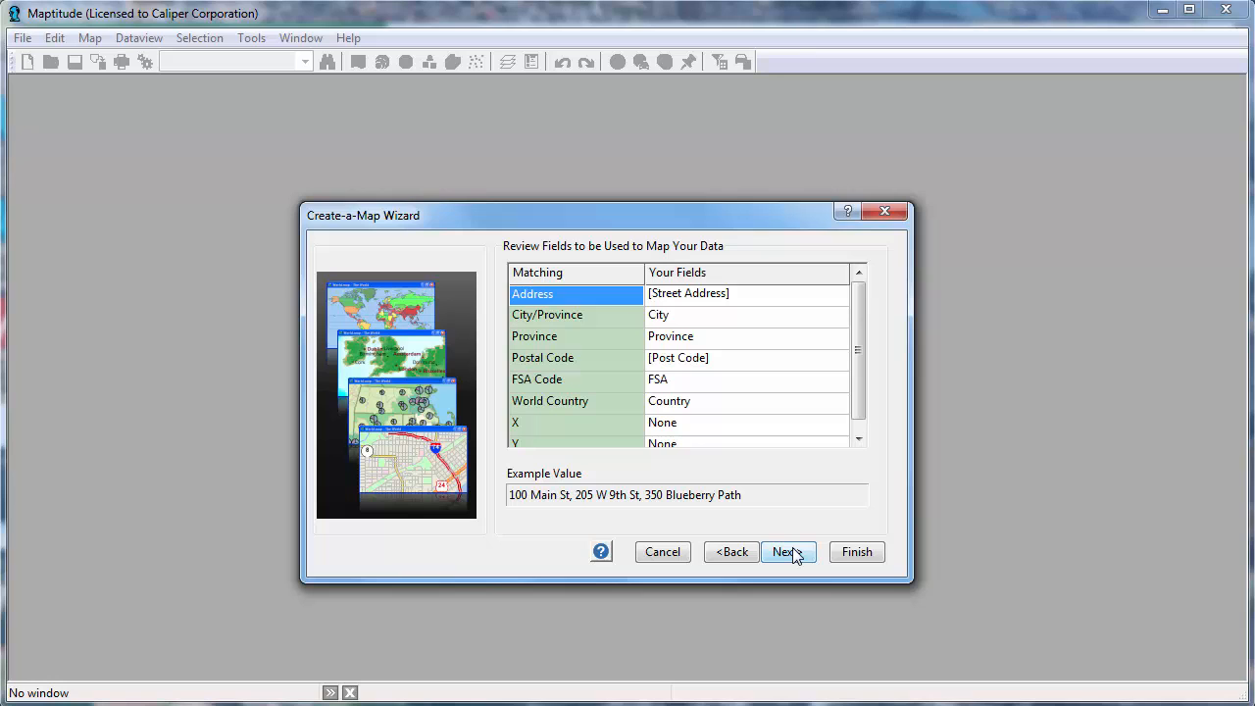
left_click(790, 550)
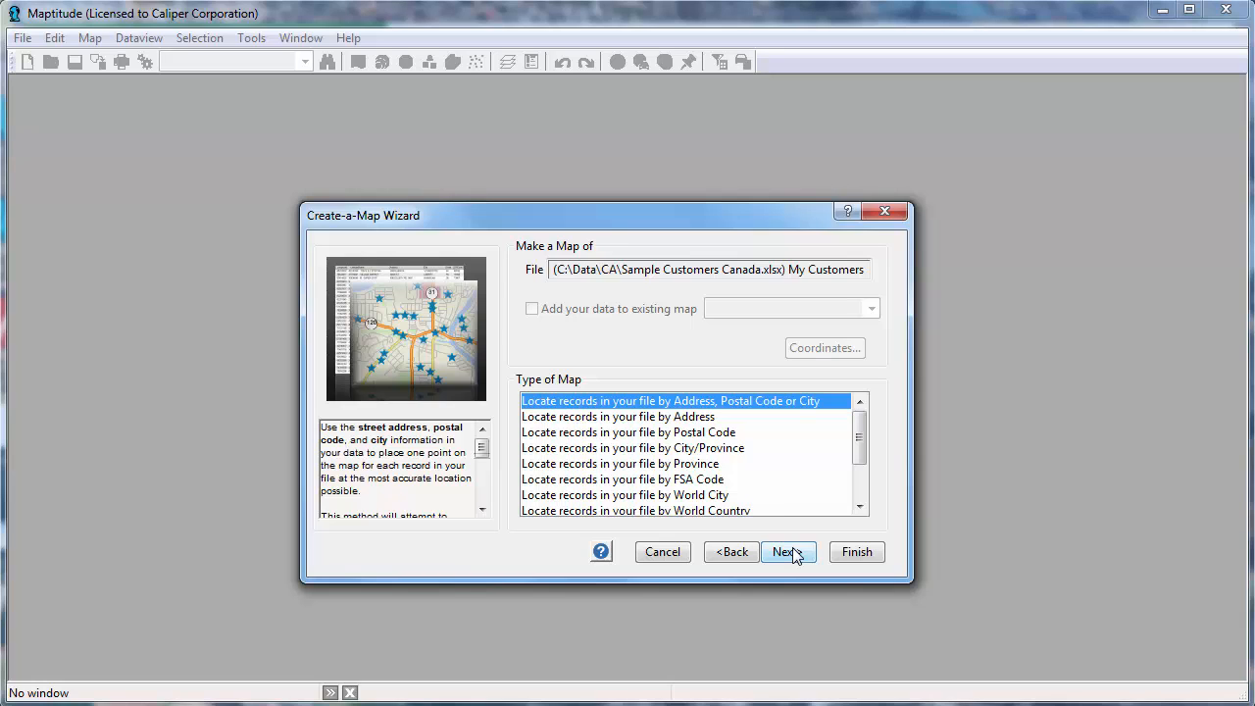
left_click_drag(859, 453, 865, 486)
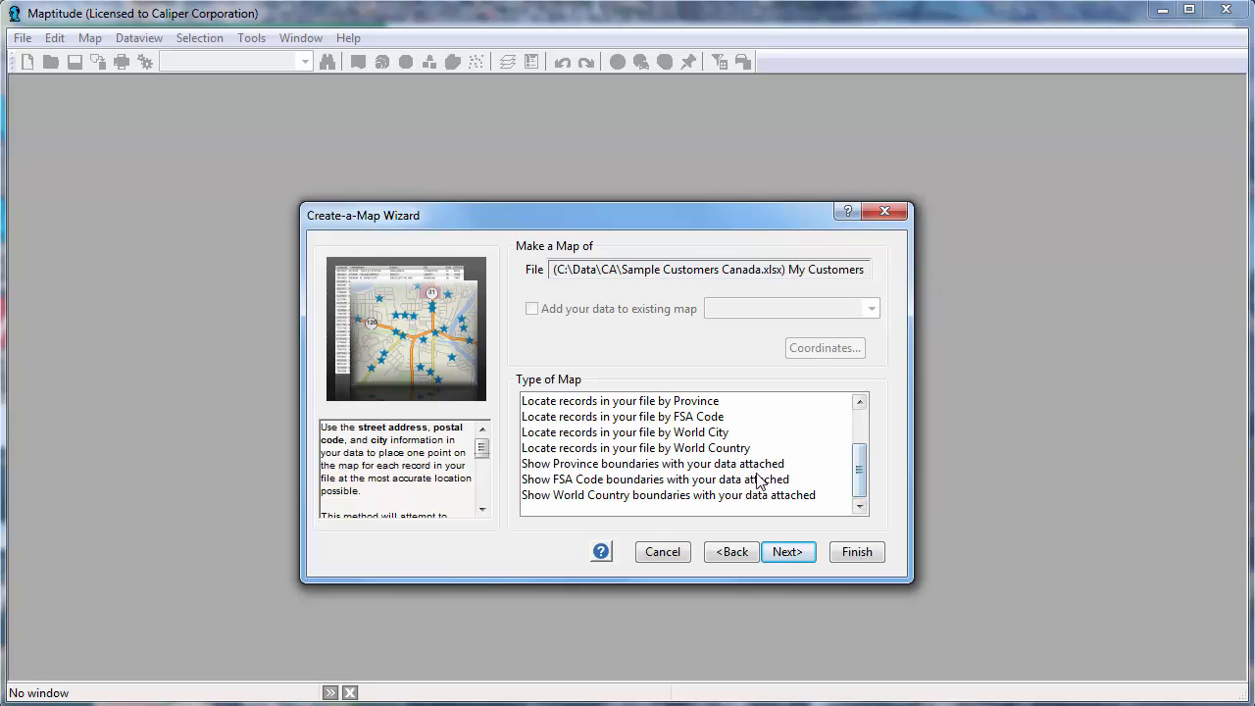
left_click(727, 484)
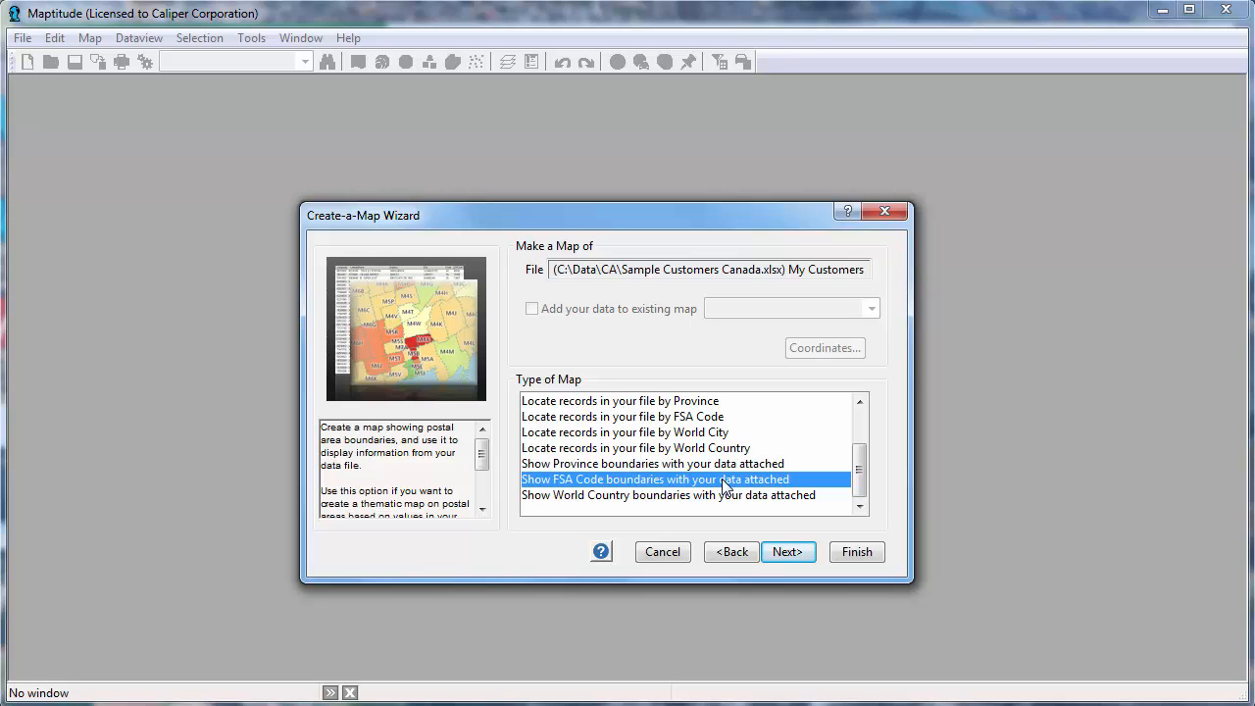
left_click(776, 554)
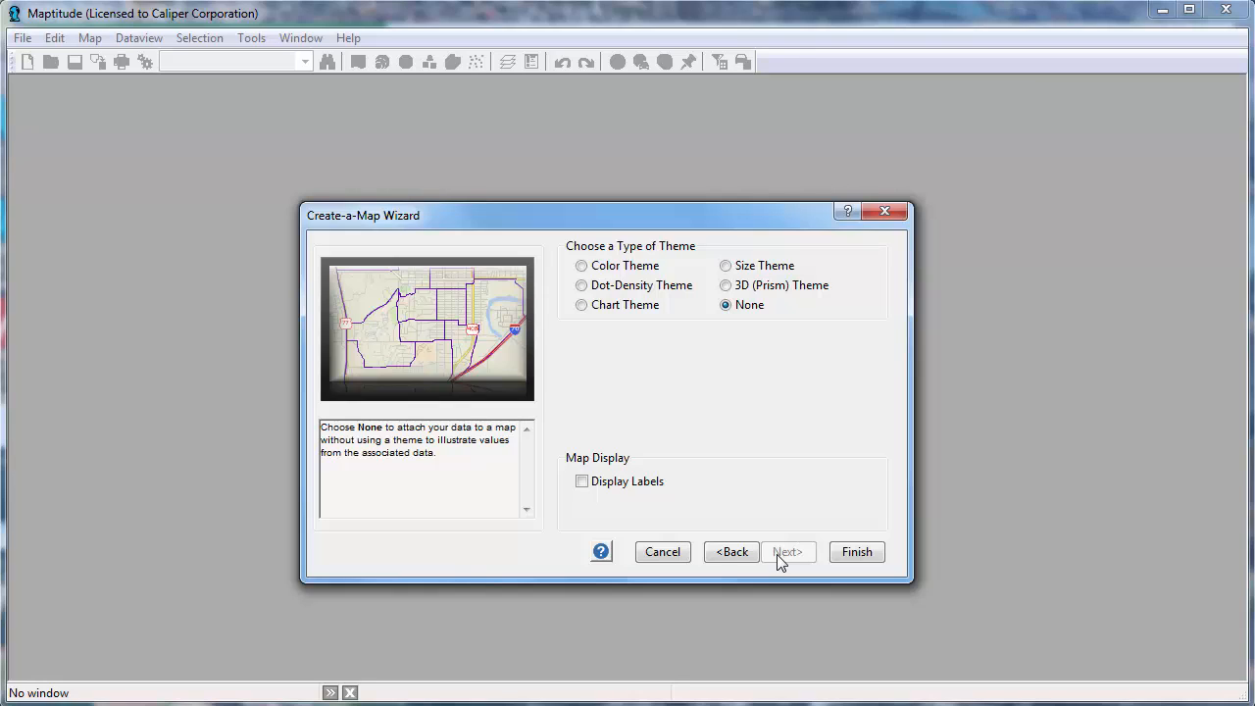
Step: Apply a Color Theme based on the [QTR2 Sales] field and finish creating the map
left_click(609, 273)
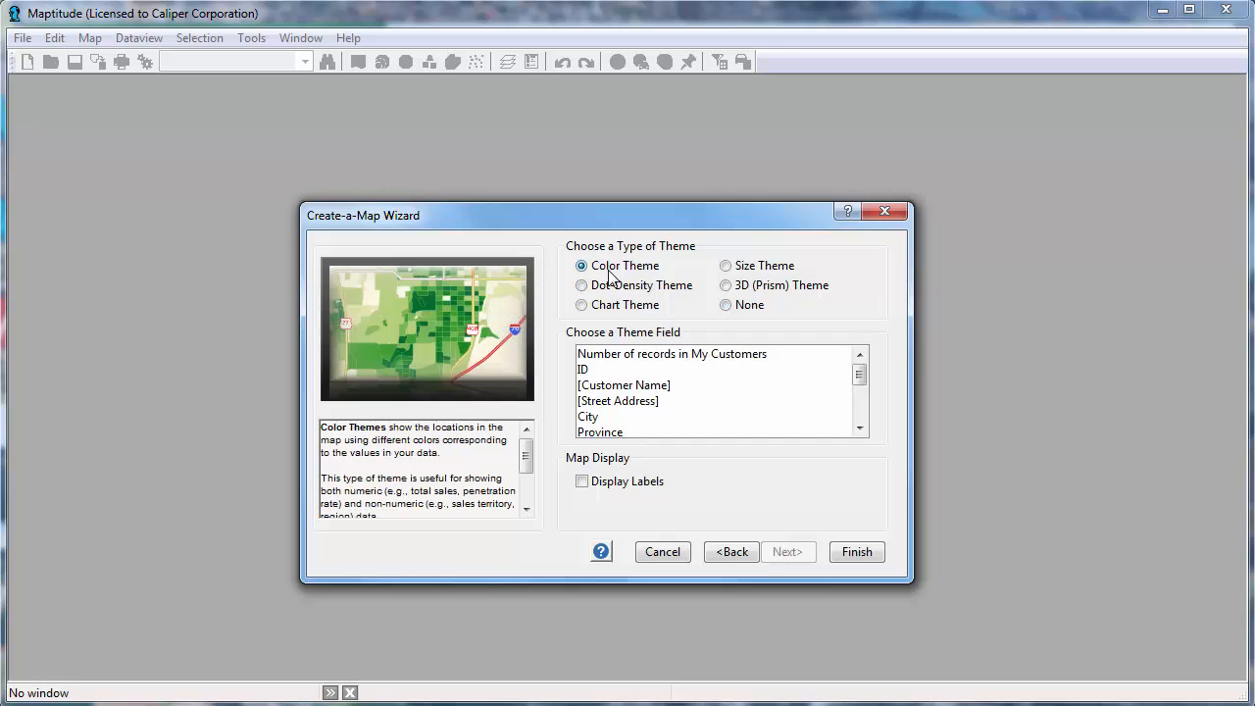
left_click_drag(860, 381, 863, 416)
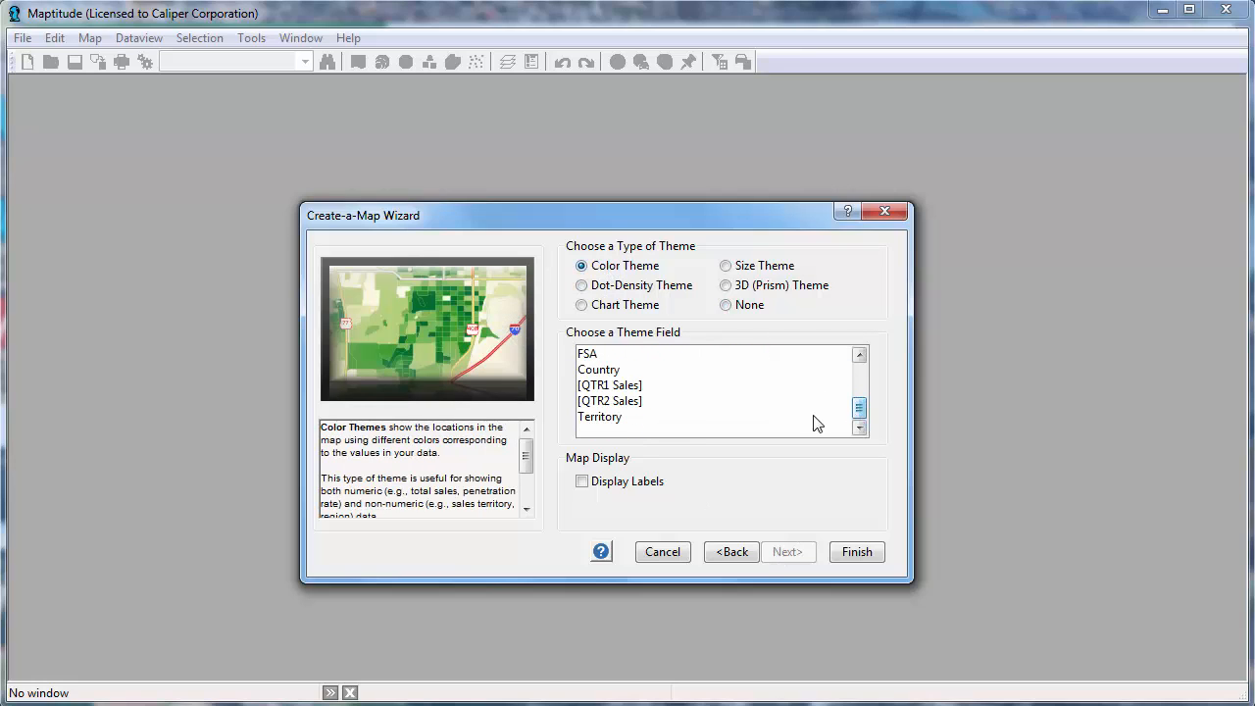
left_click(781, 401)
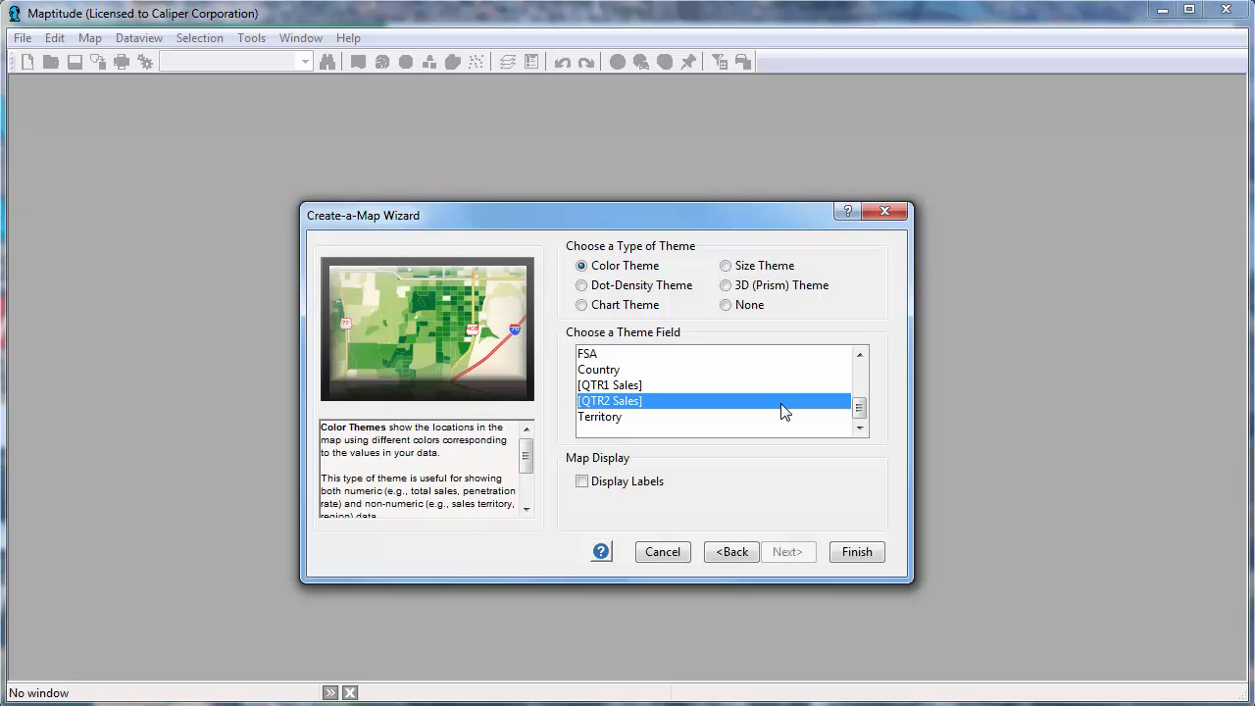
left_click(857, 552)
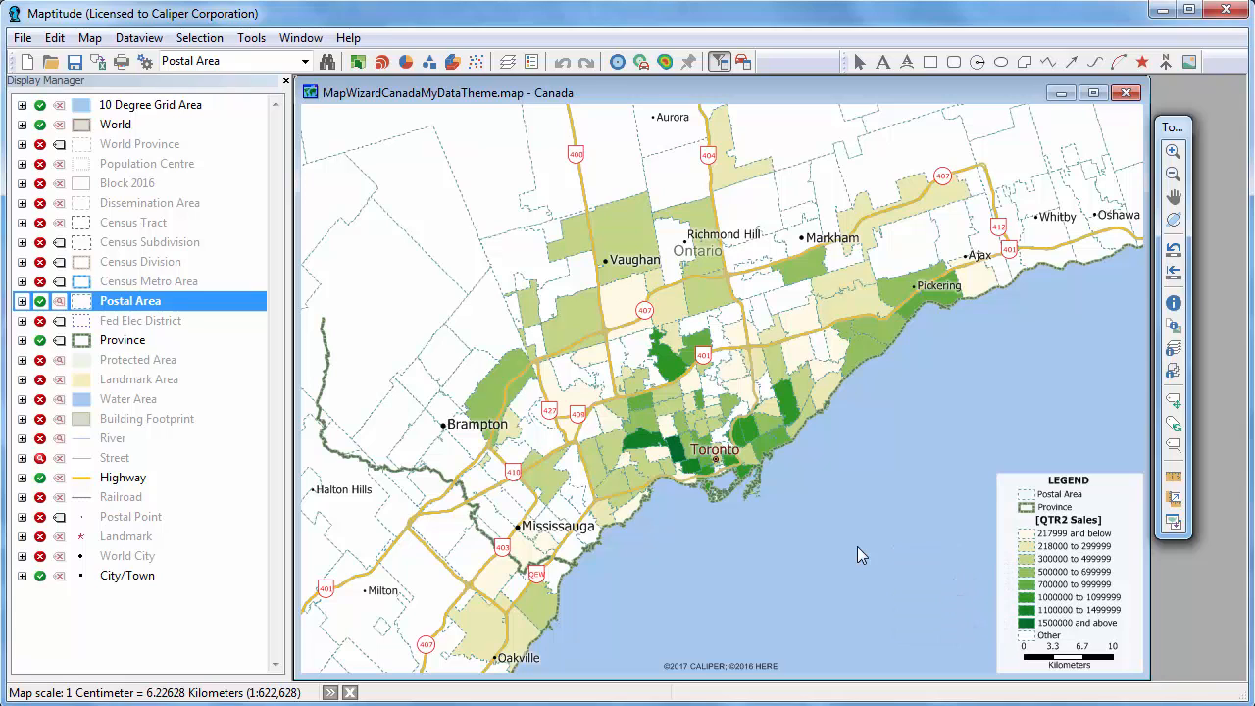
Step: Hide the Street layer on the map of the Toronto area
left_click(1173, 151)
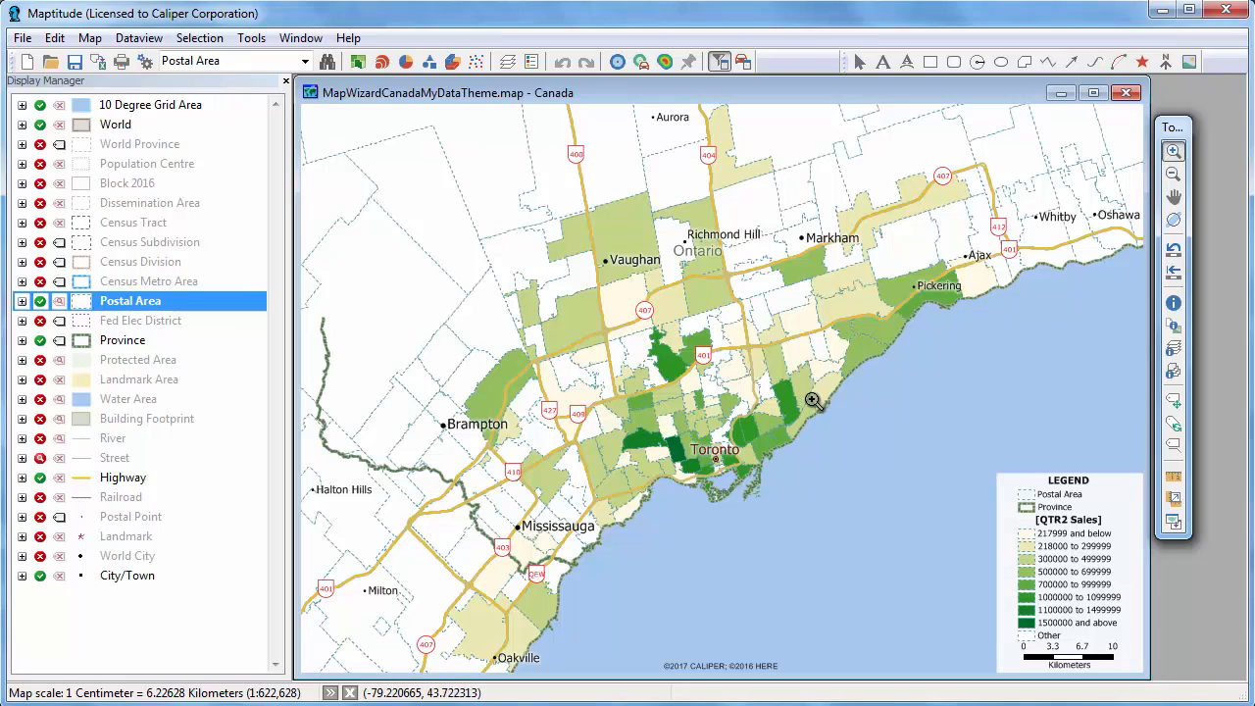
left_click_drag(716, 437, 749, 478)
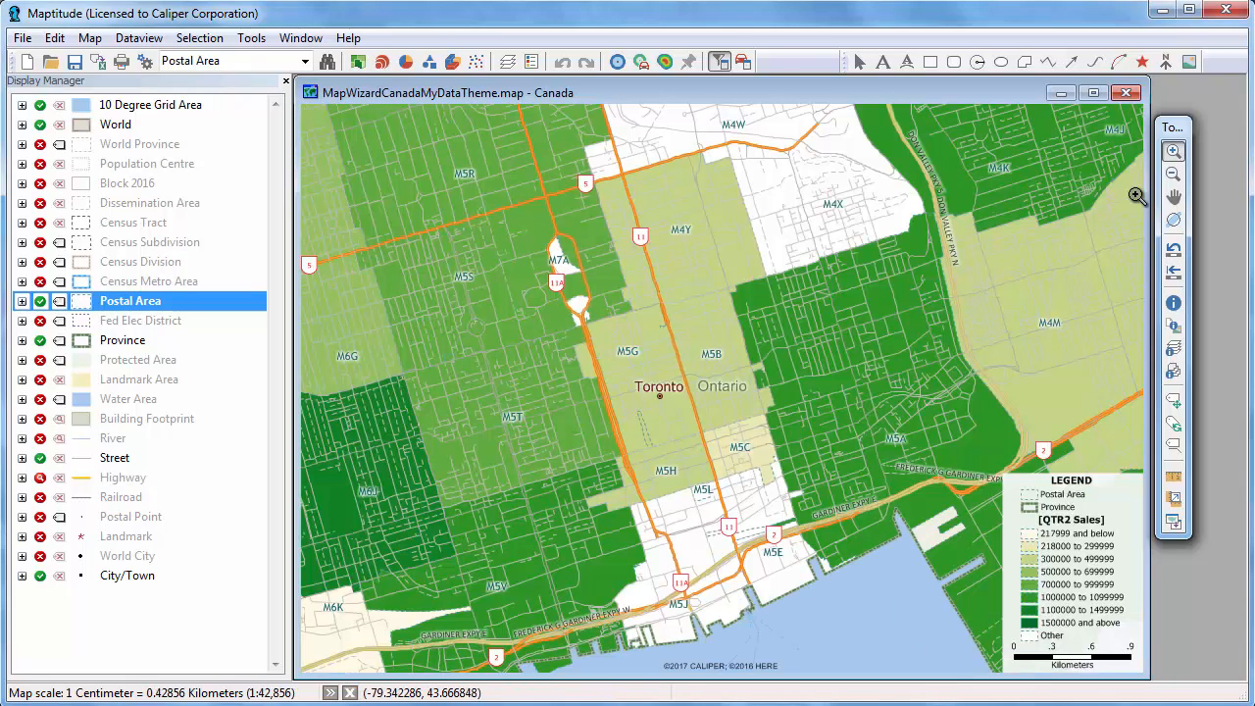
left_click(1172, 174)
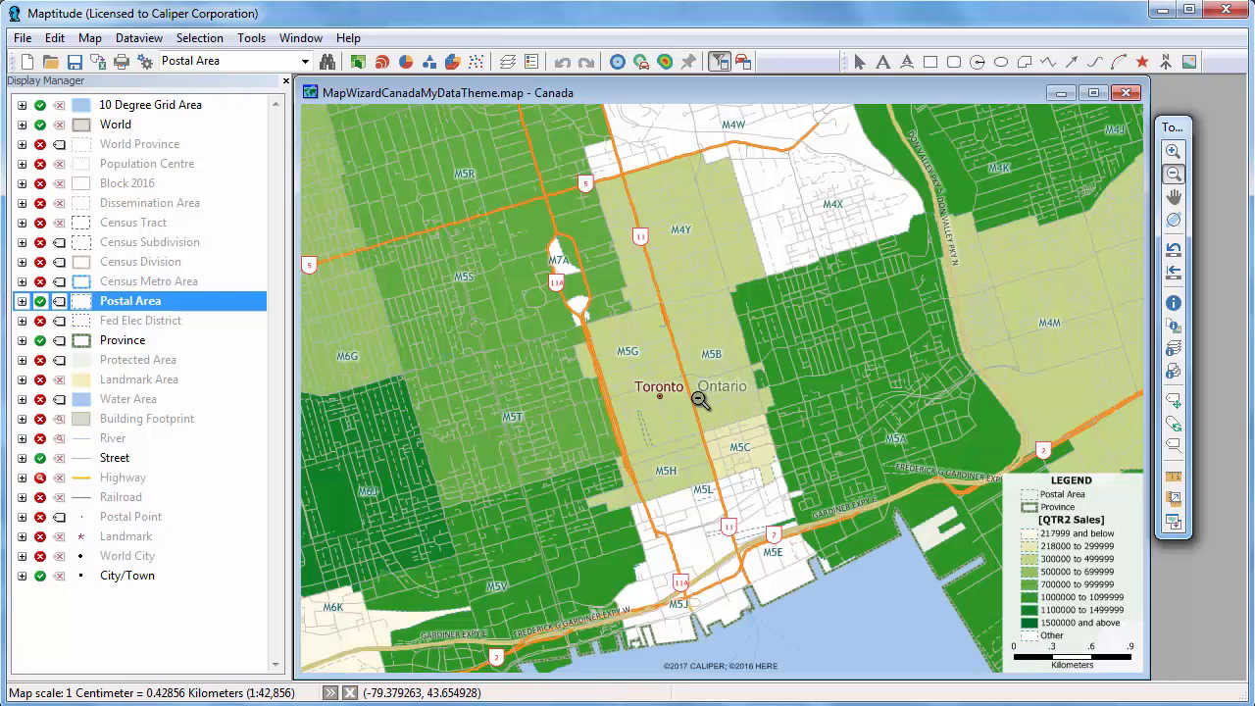
left_click(667, 402)
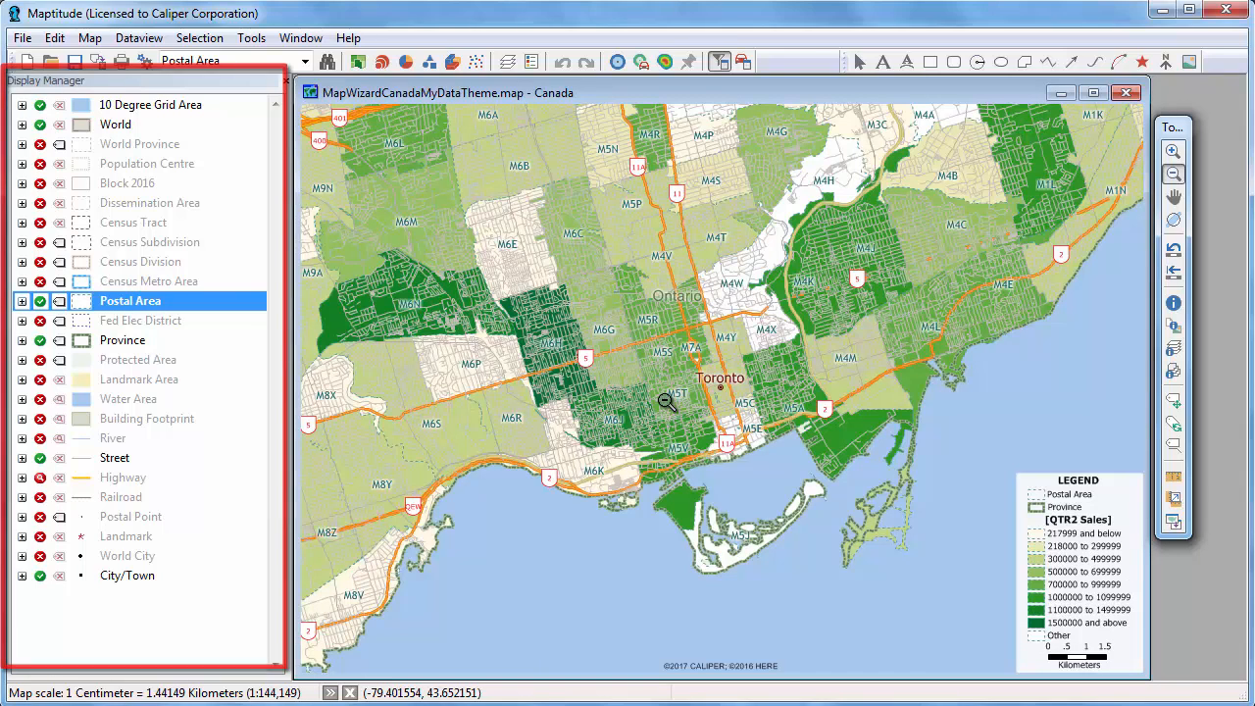
left_click(40, 458)
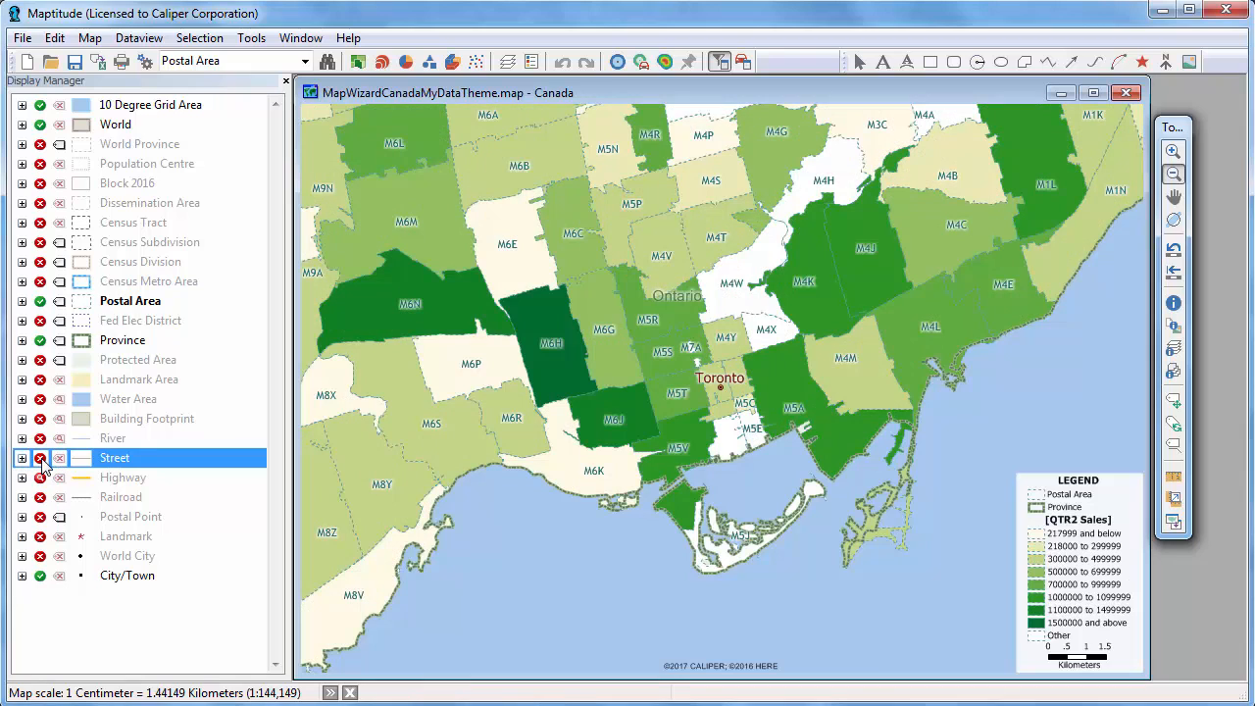
Step: Remove the FSA labels from the Postal Area layer
left_click(58, 306)
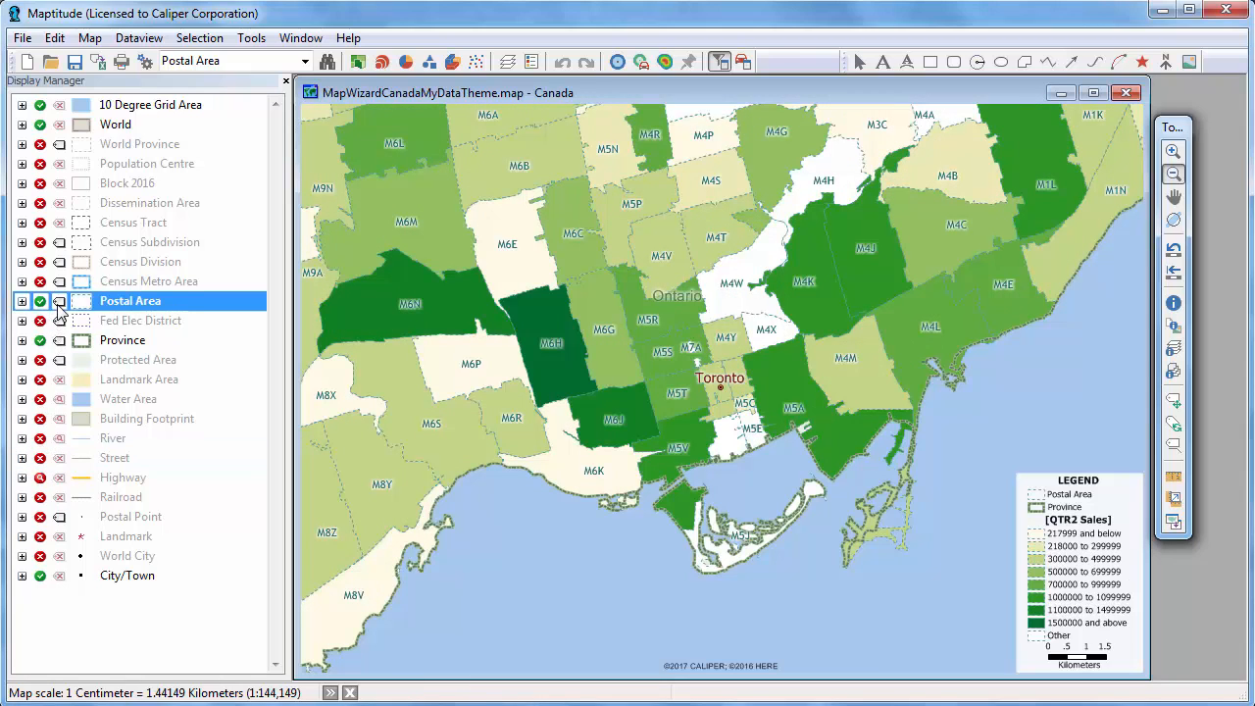
double_click(58, 305)
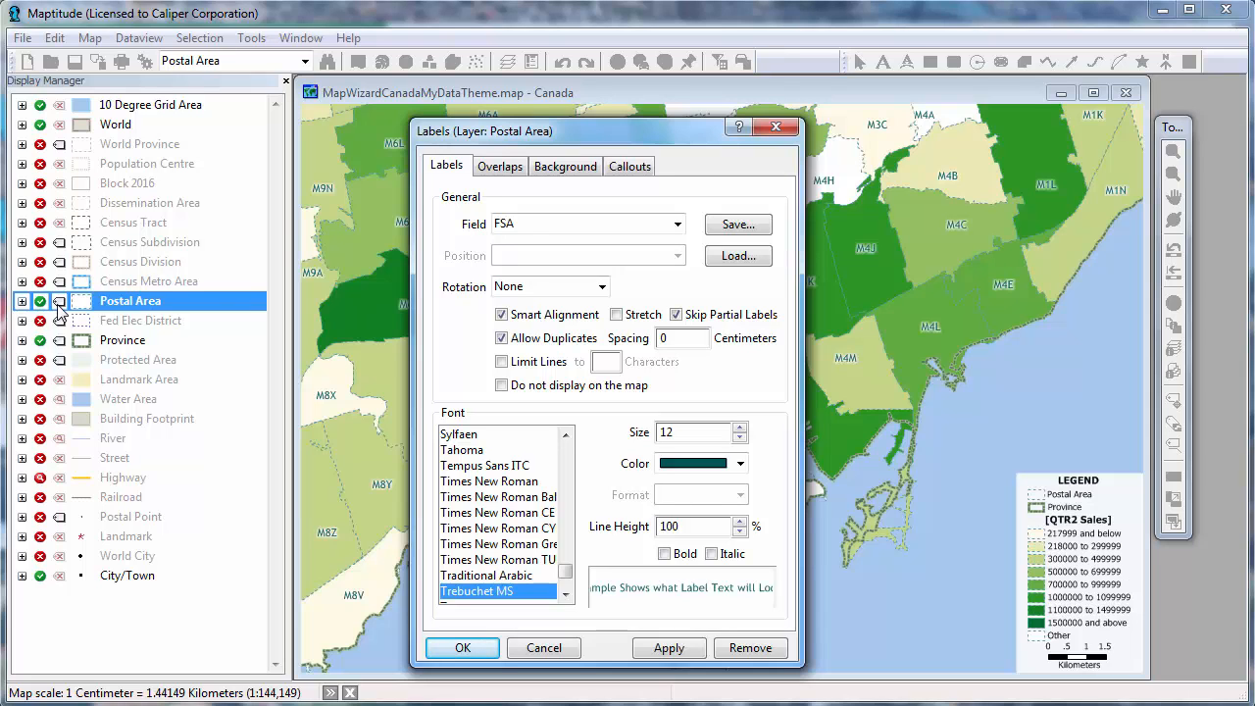
left_click(745, 647)
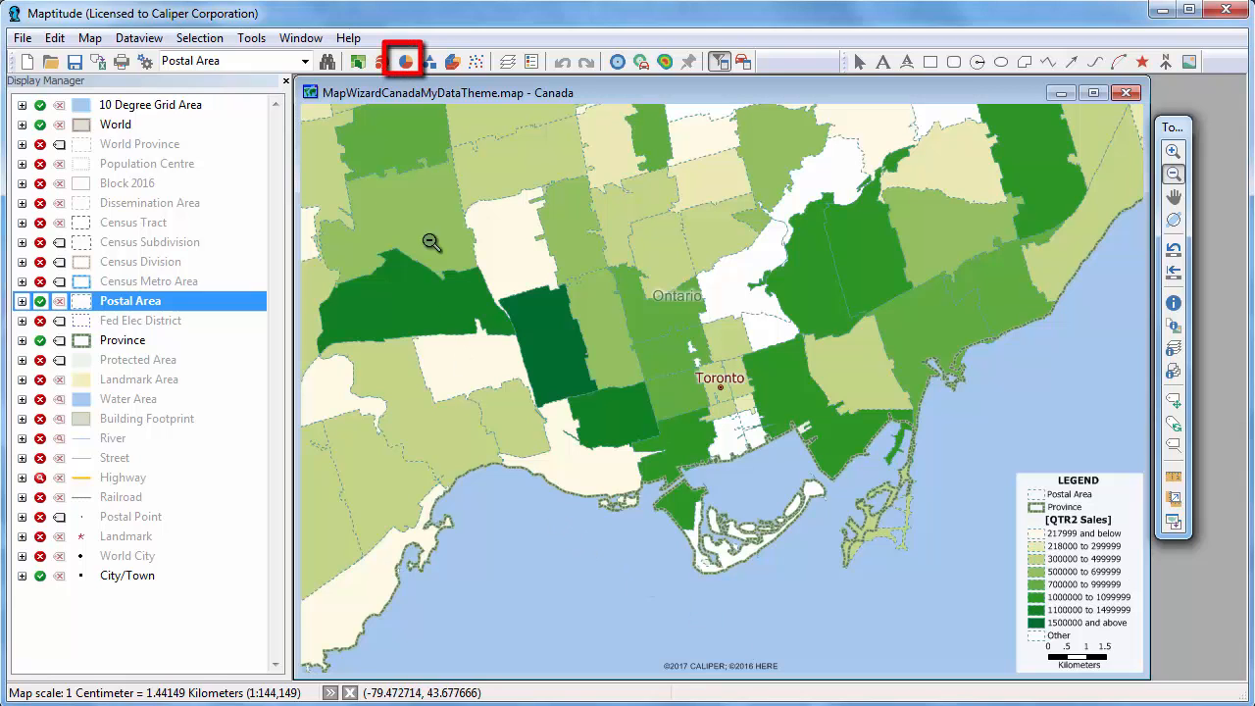
Step: Add a vertical bar Chart Theme to the Postal Area layer comparing the [QTR1 Sales] and [QTR2 Sales] fields
left_click(404, 61)
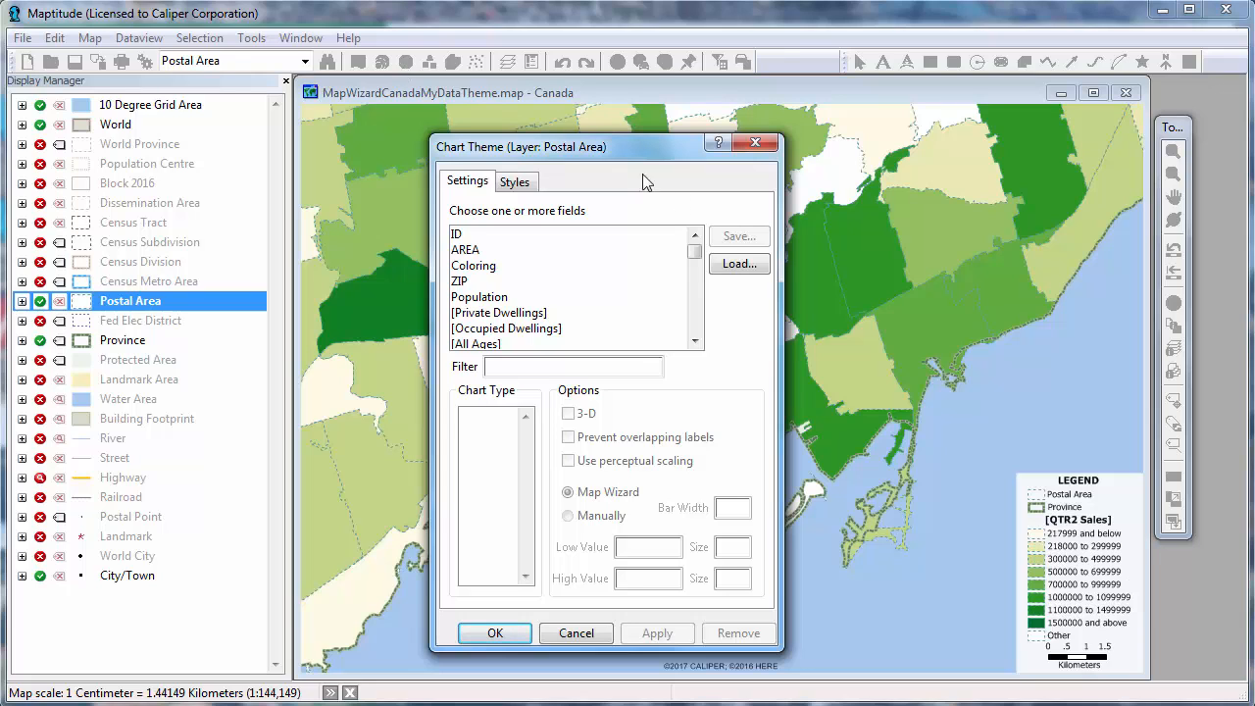
left_click_drag(694, 256, 696, 327)
left_click(566, 283)
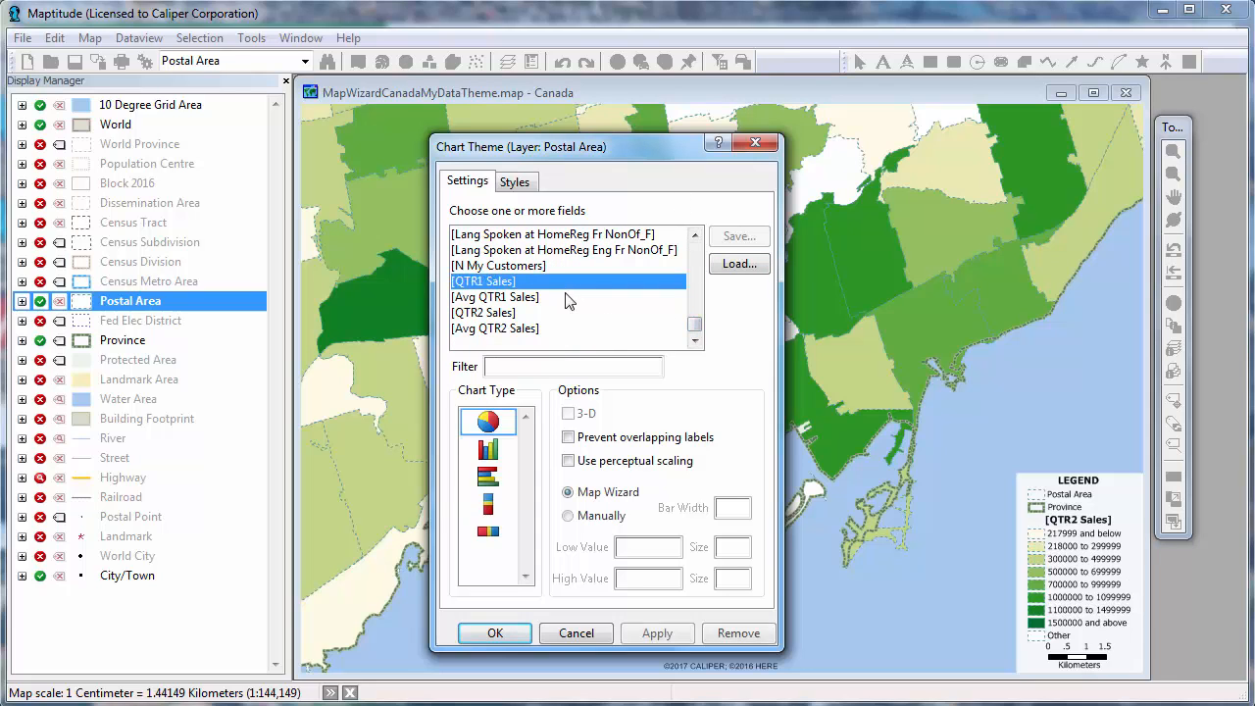
left_click(562, 312, "ctrl")
left_click(507, 453)
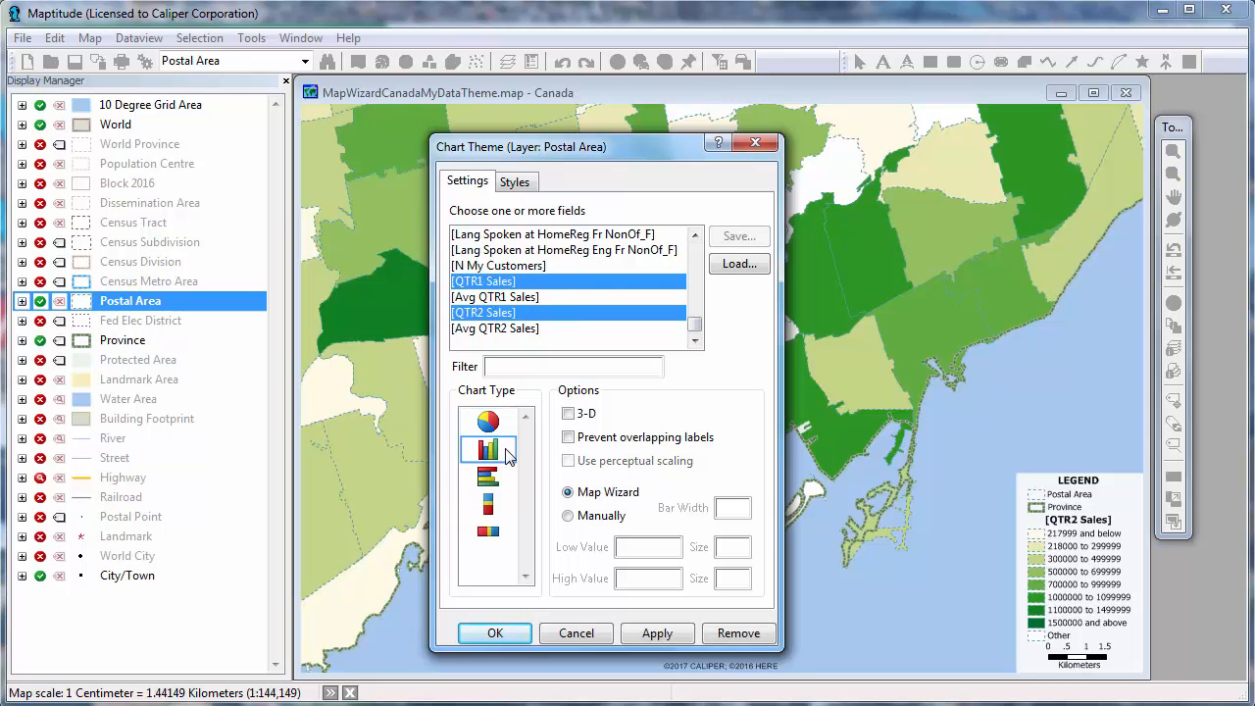
left_click(497, 633)
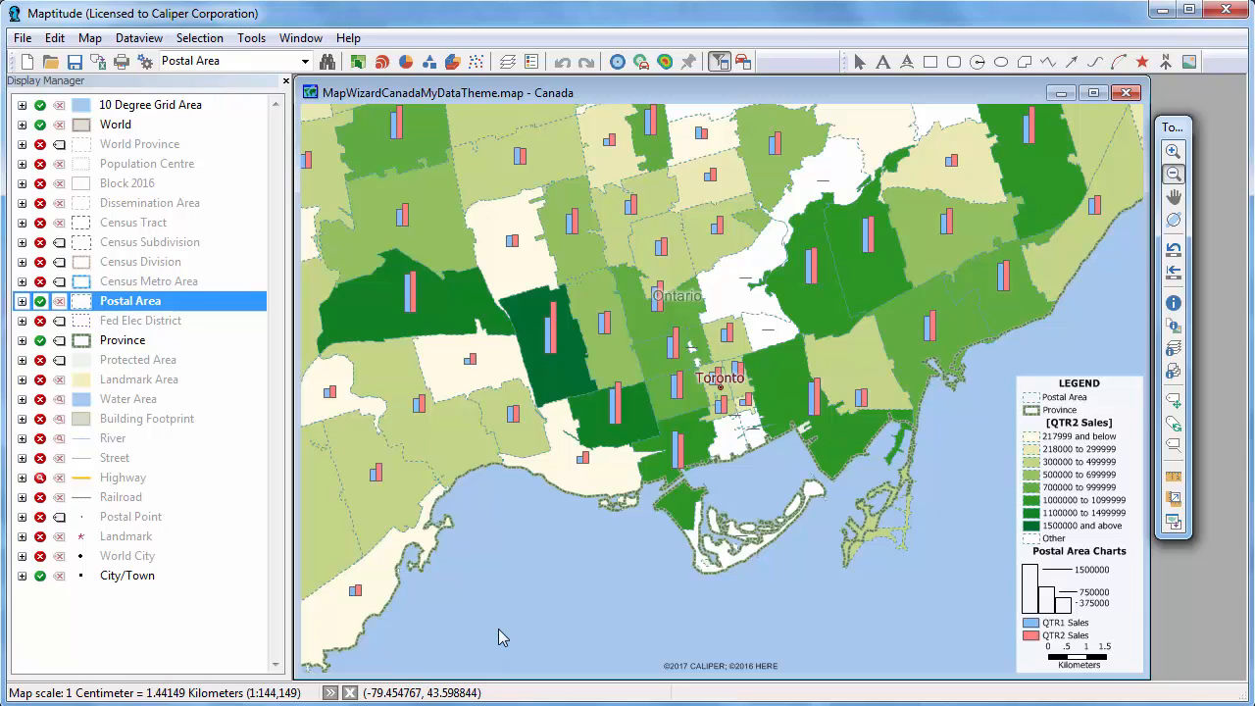
Step: Open a new dataview for the Postal Area layer using the My Data (My Customers) view
right_click(162, 304)
left_click(235, 364)
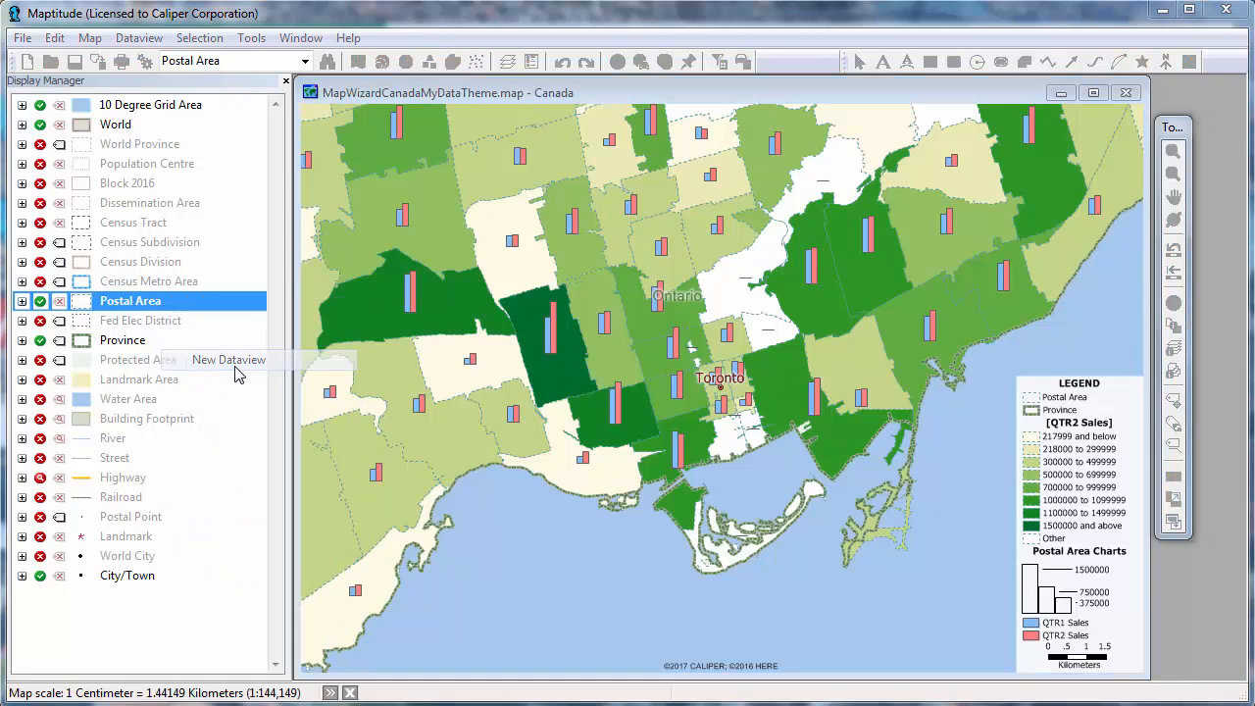
left_click(506, 361)
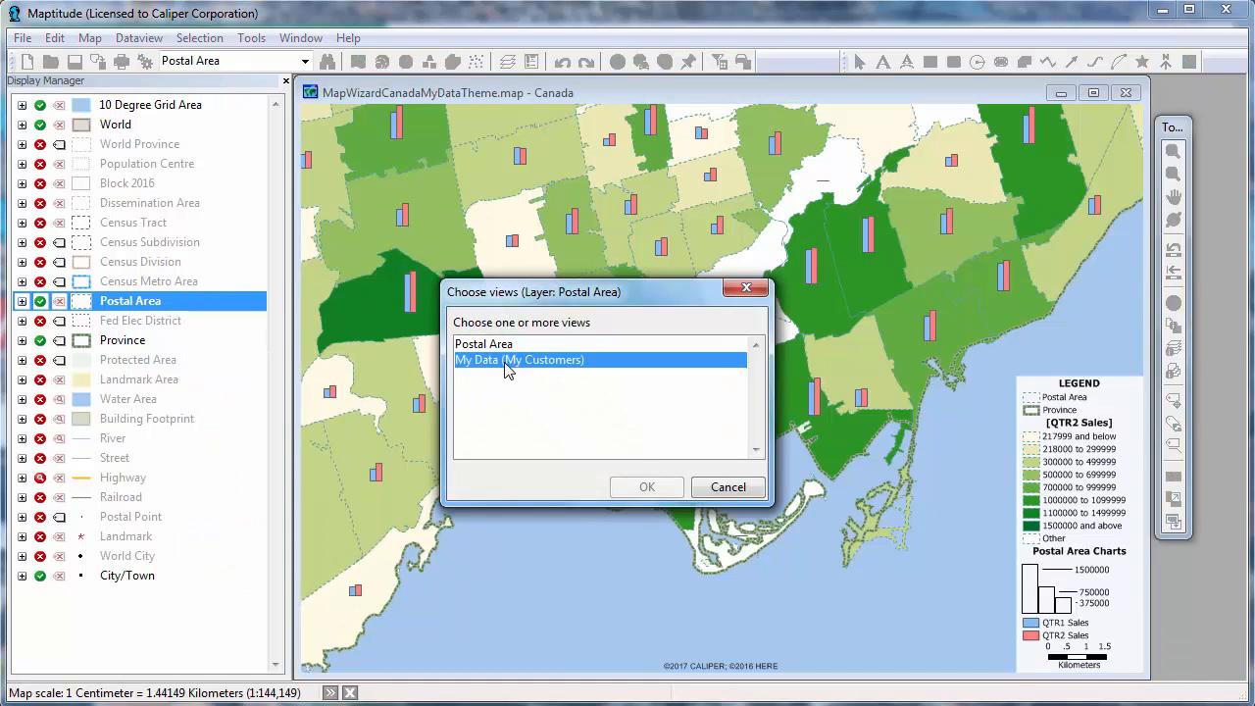
left_click(649, 486)
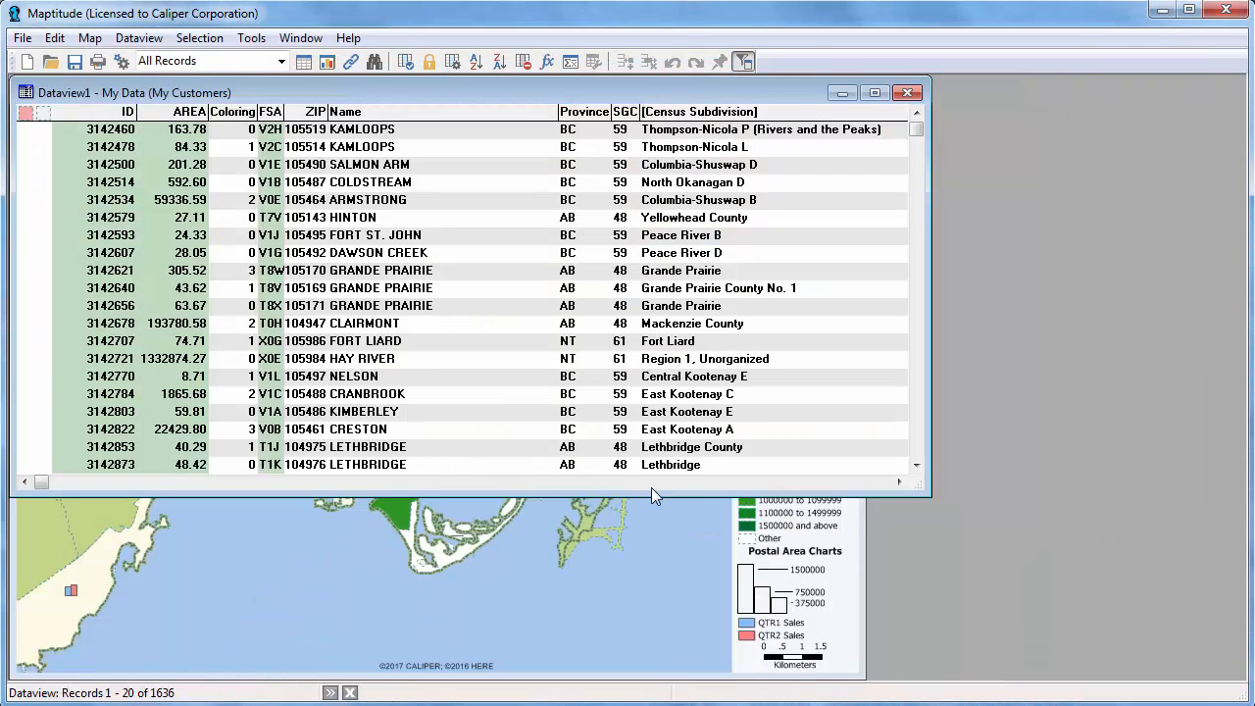
Step: Lock the FSA column in the dataview and examine the population and age fields for each postal area
left_click(270, 165)
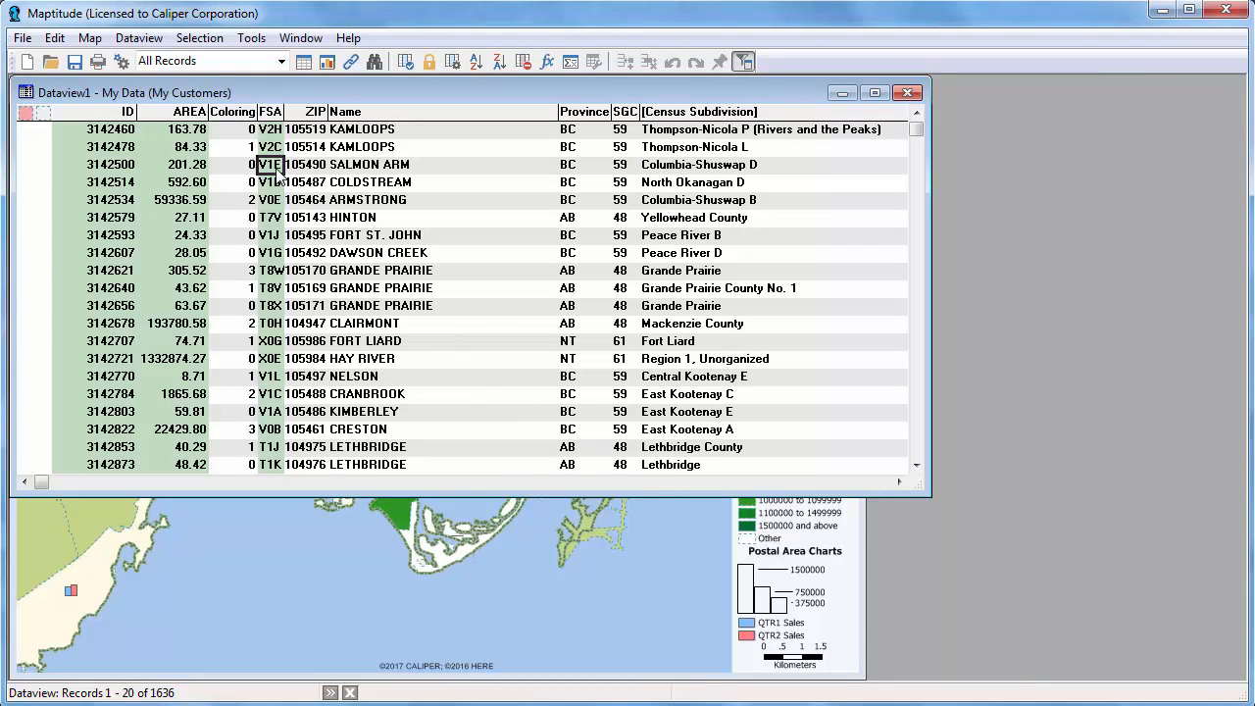
left_click(428, 62)
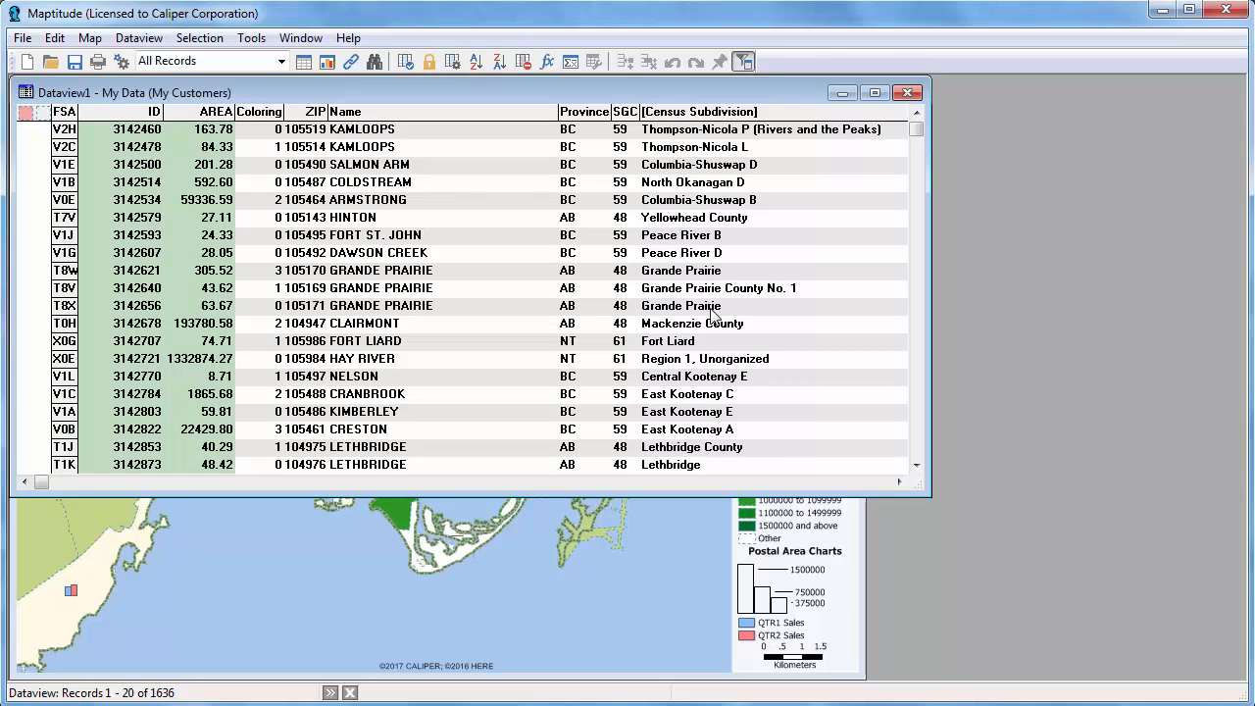
left_click(798, 481)
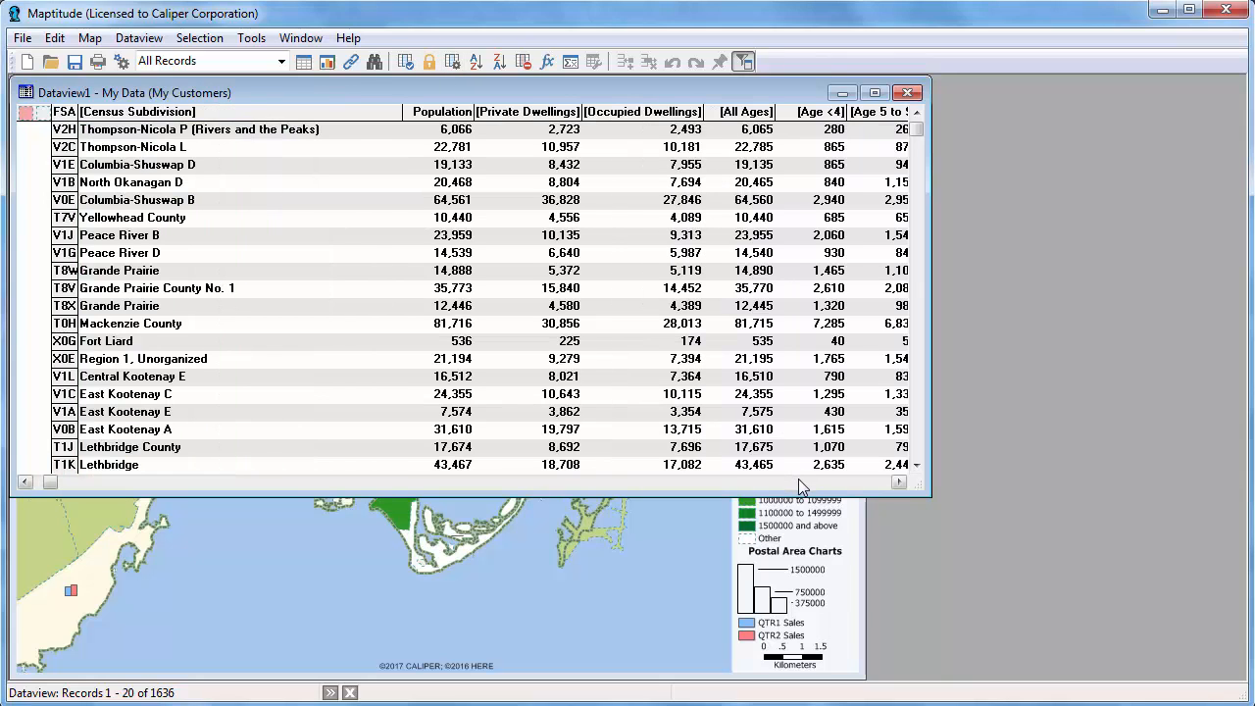
left_click(798, 481)
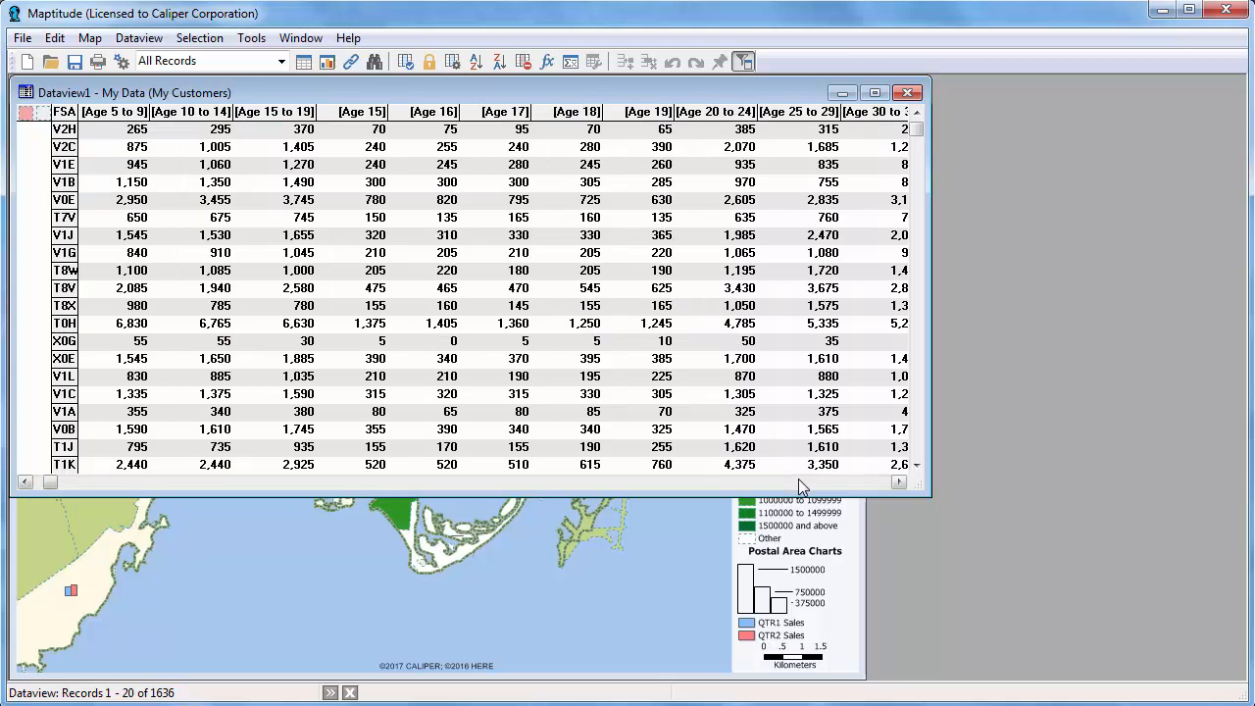
Step: Sort the dataview records in decreasing order by the [N My Customers] field among the attached customer fields
left_click(797, 480)
left_click(798, 480)
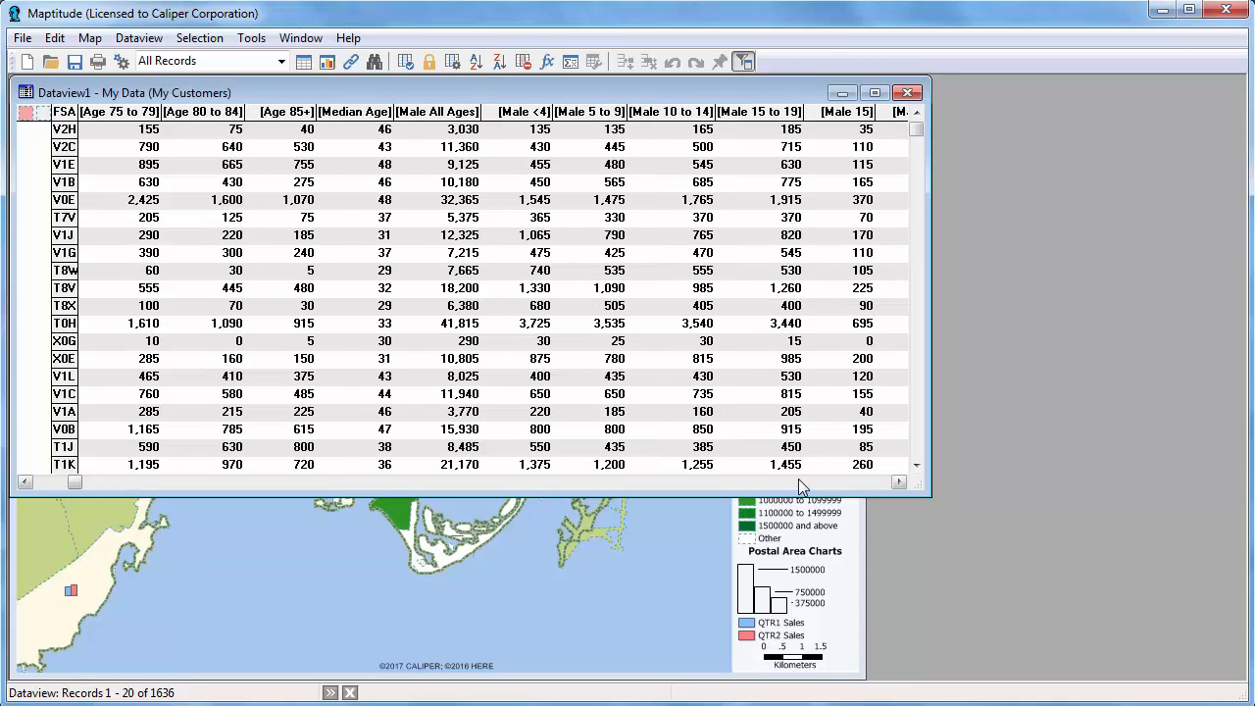
left_click(798, 480)
left_click(798, 480)
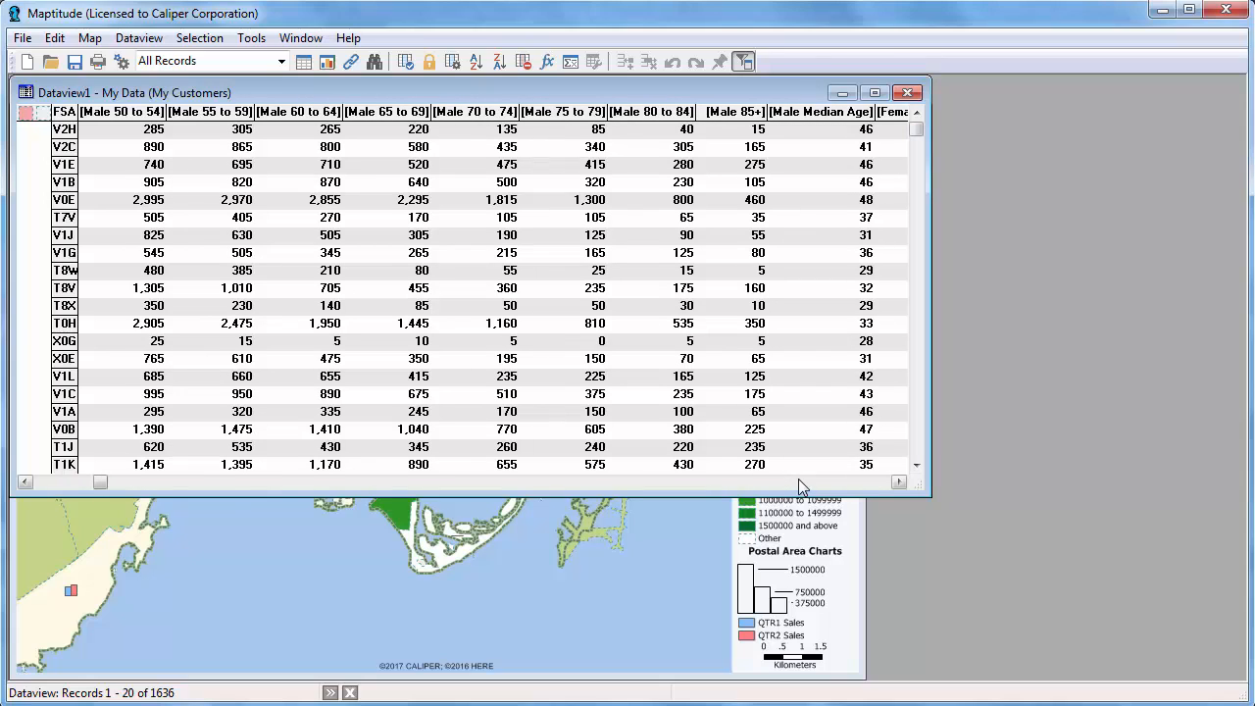
left_click_drag(105, 480, 890, 487)
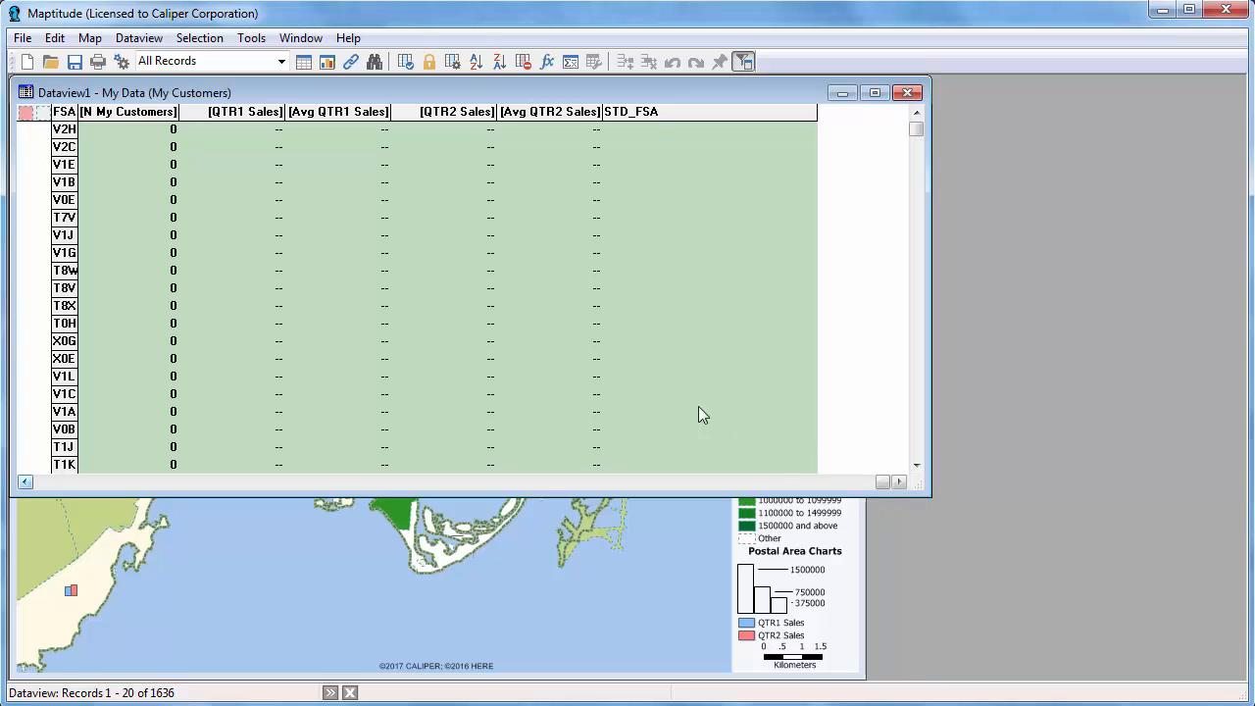
right_click(162, 135)
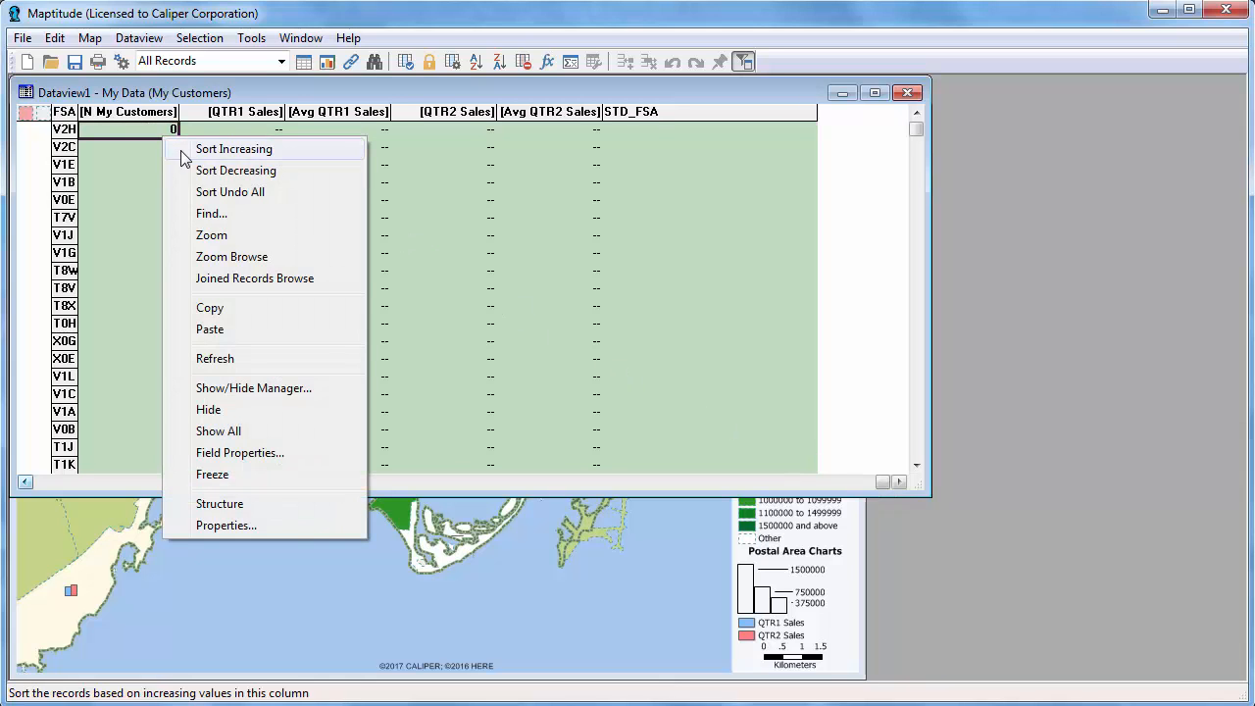
left_click(212, 171)
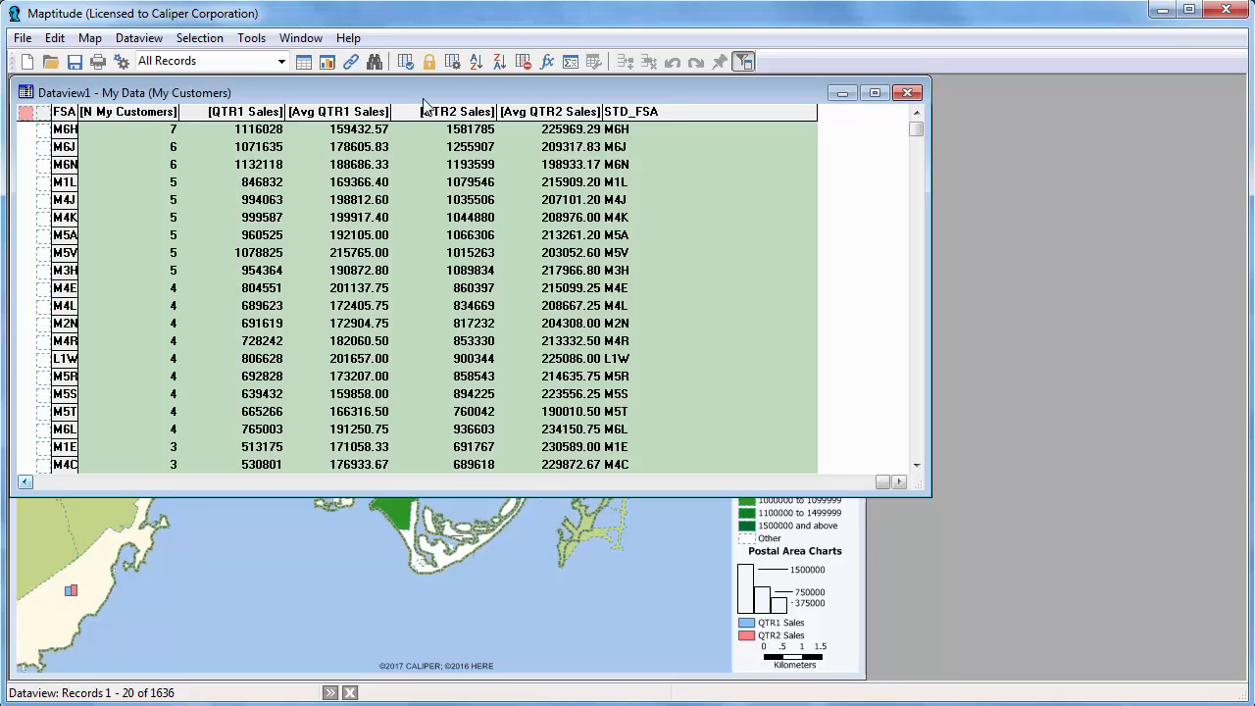
Step: Add a formula field called % Change in Sales to the dataview, computed as ([QTR2 Sales] - [QTR1 Sales]) / [QTR1 Sales] * 100
left_click(547, 61)
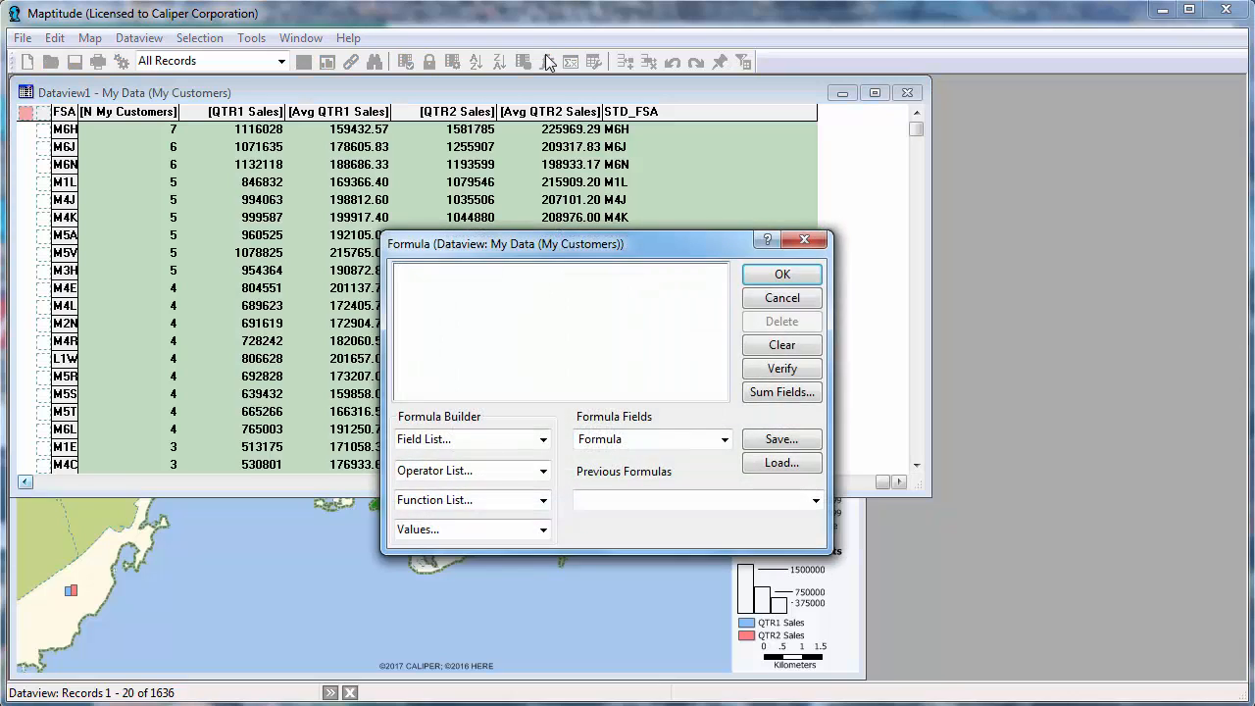
type("([QTR2 Sales] - [QTR1 Sales]")
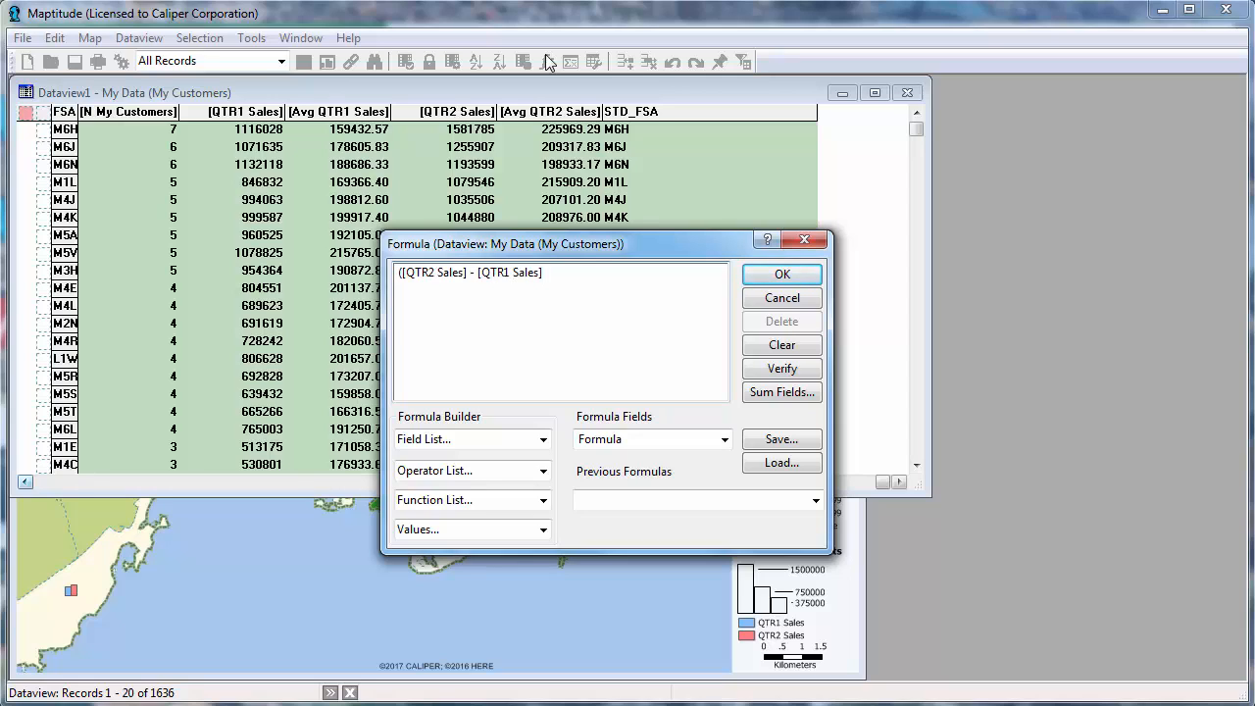
type(") / [QTR1 Sales] * 100")
left_click(600, 438)
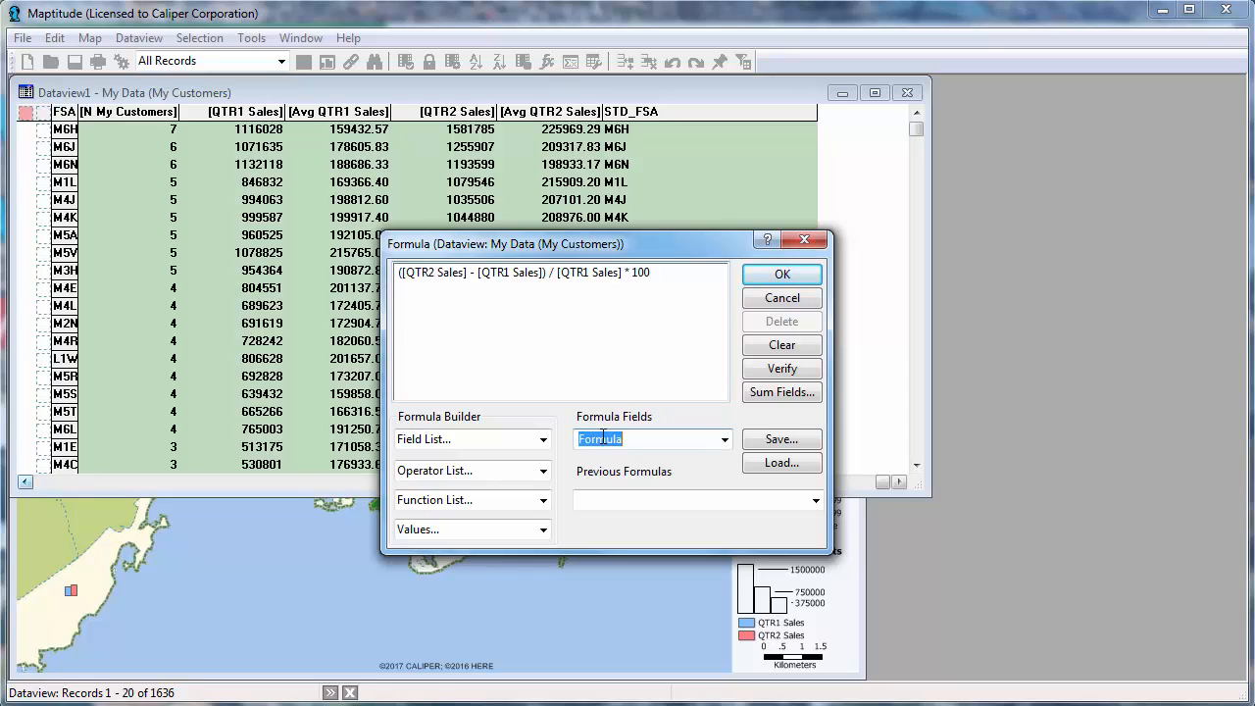
type("% Change in Sales")
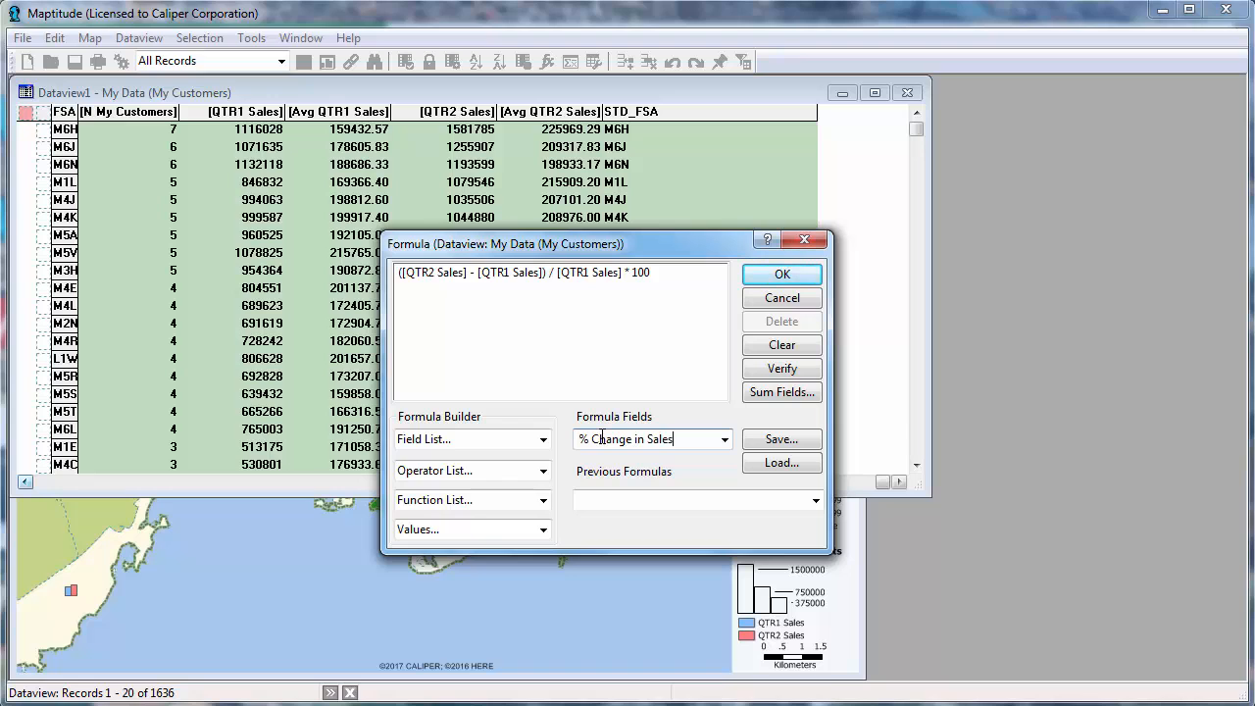
left_click(755, 274)
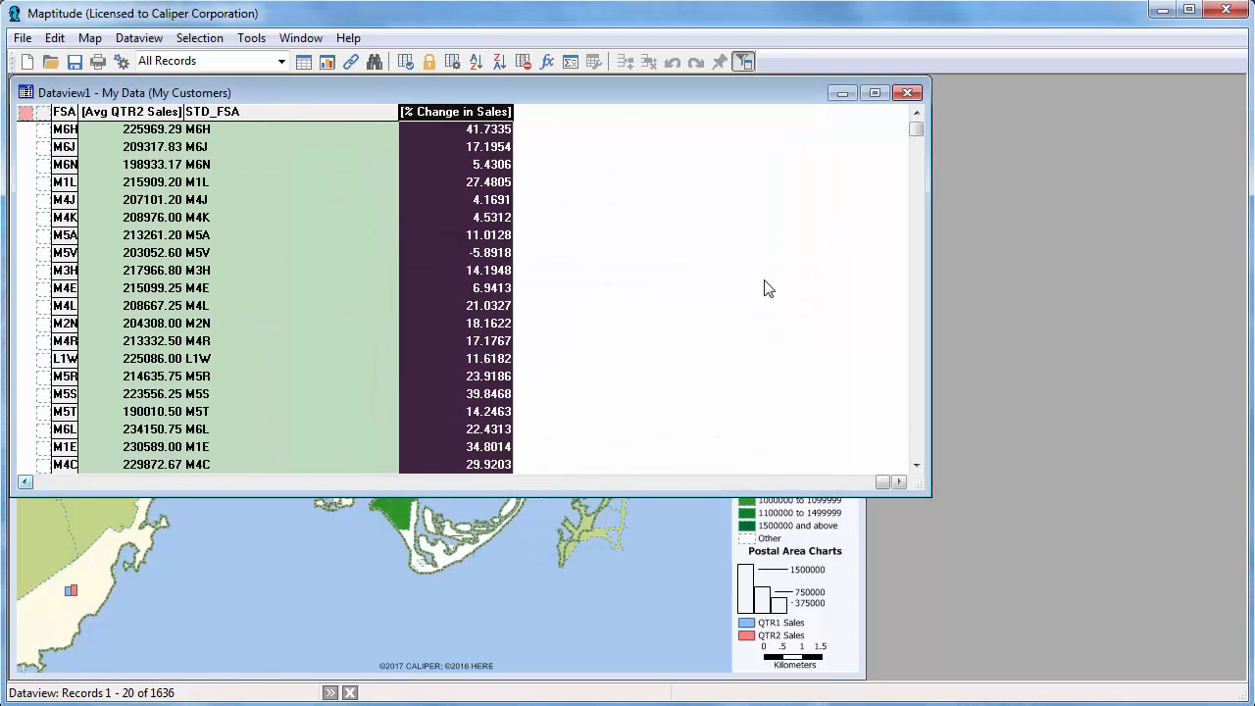
Step: Change the map's Postal Area color theme to the [% Change in Sales] field with Equal Size Intervals and a break at 0
left_click(307, 572)
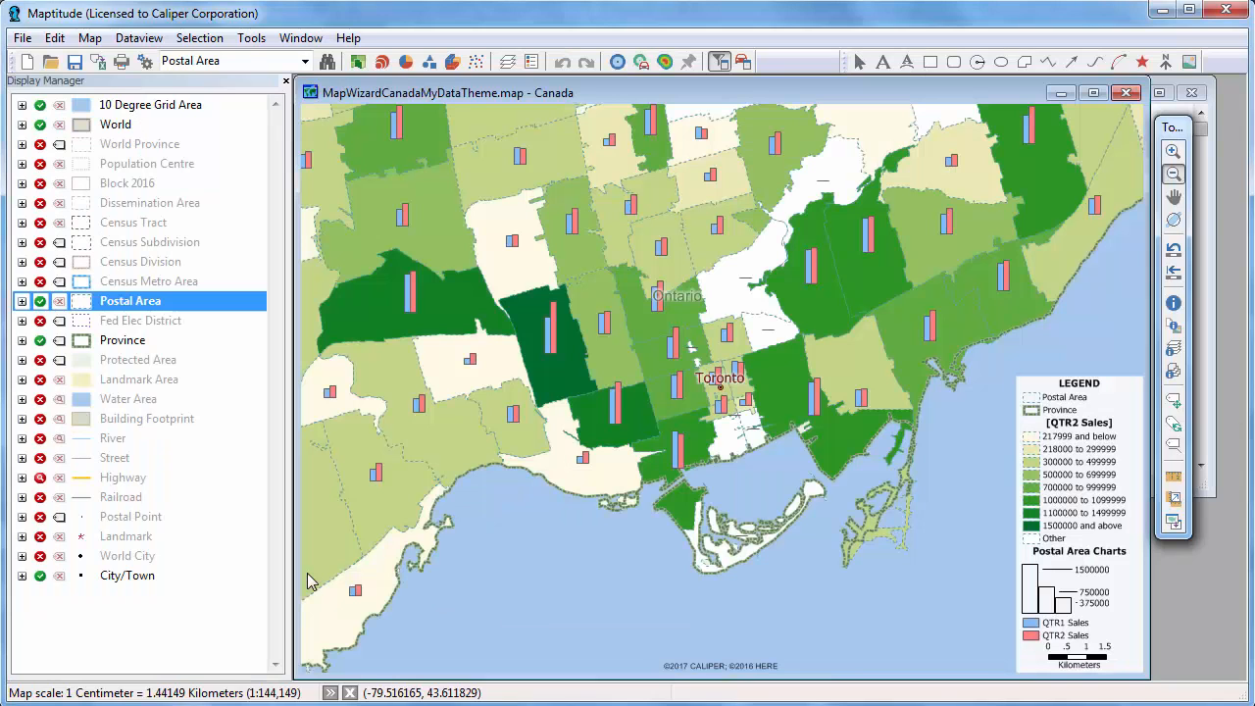
left_click(359, 62)
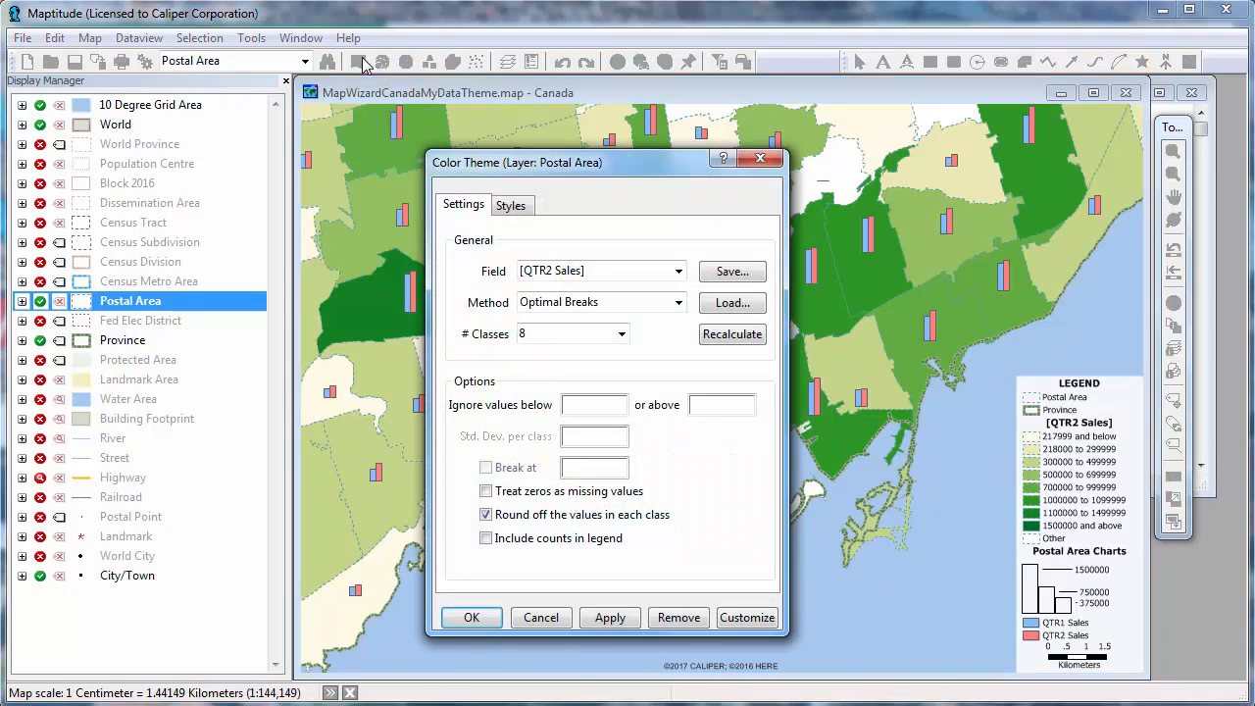
left_click(573, 272)
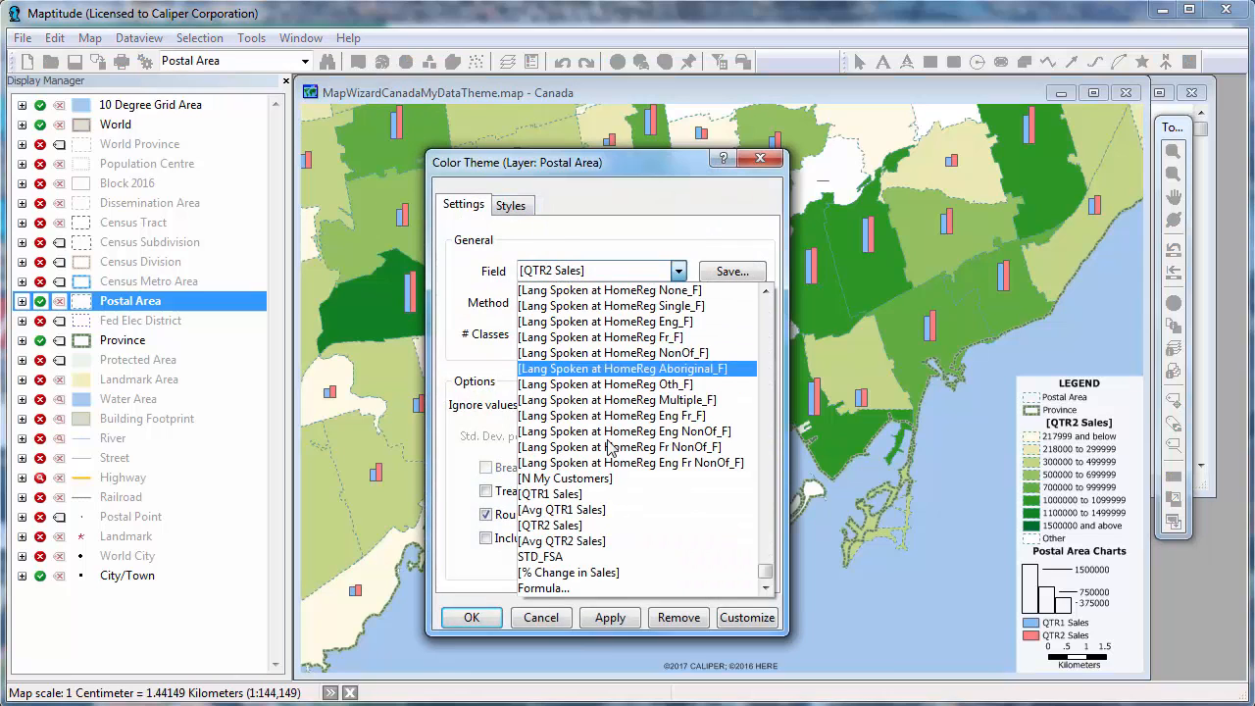
left_click(614, 572)
left_click(573, 302)
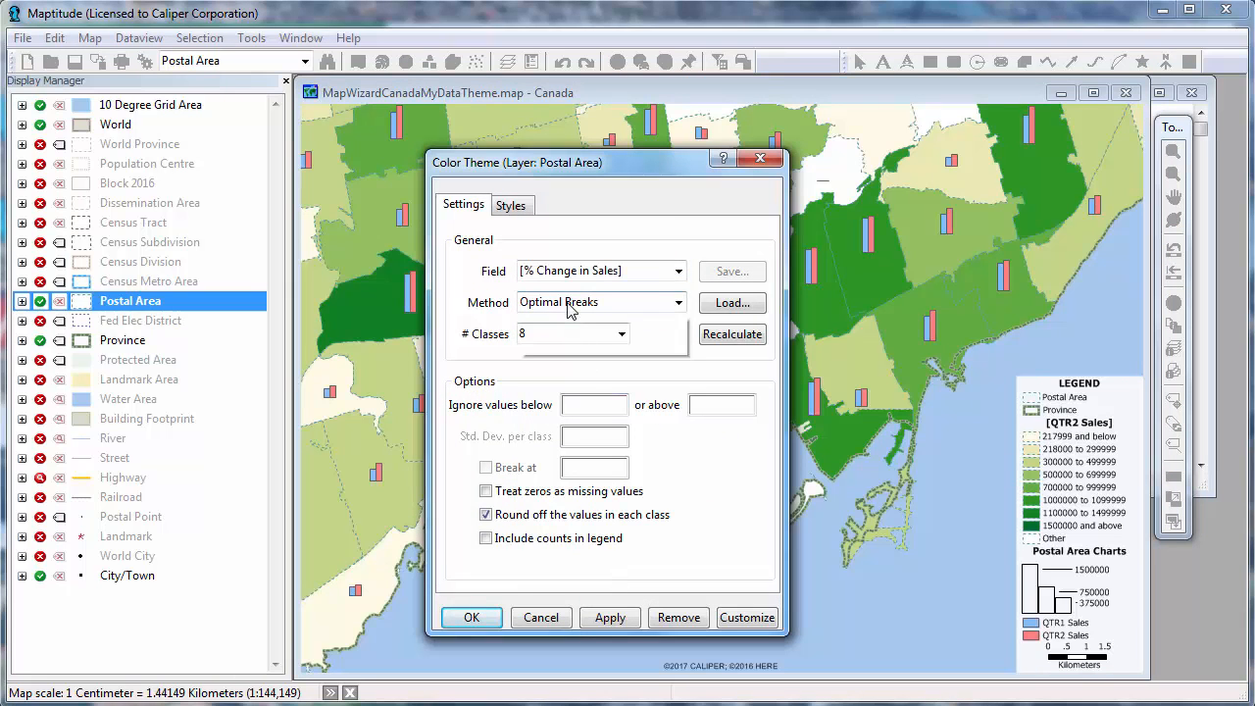
left_click(573, 336)
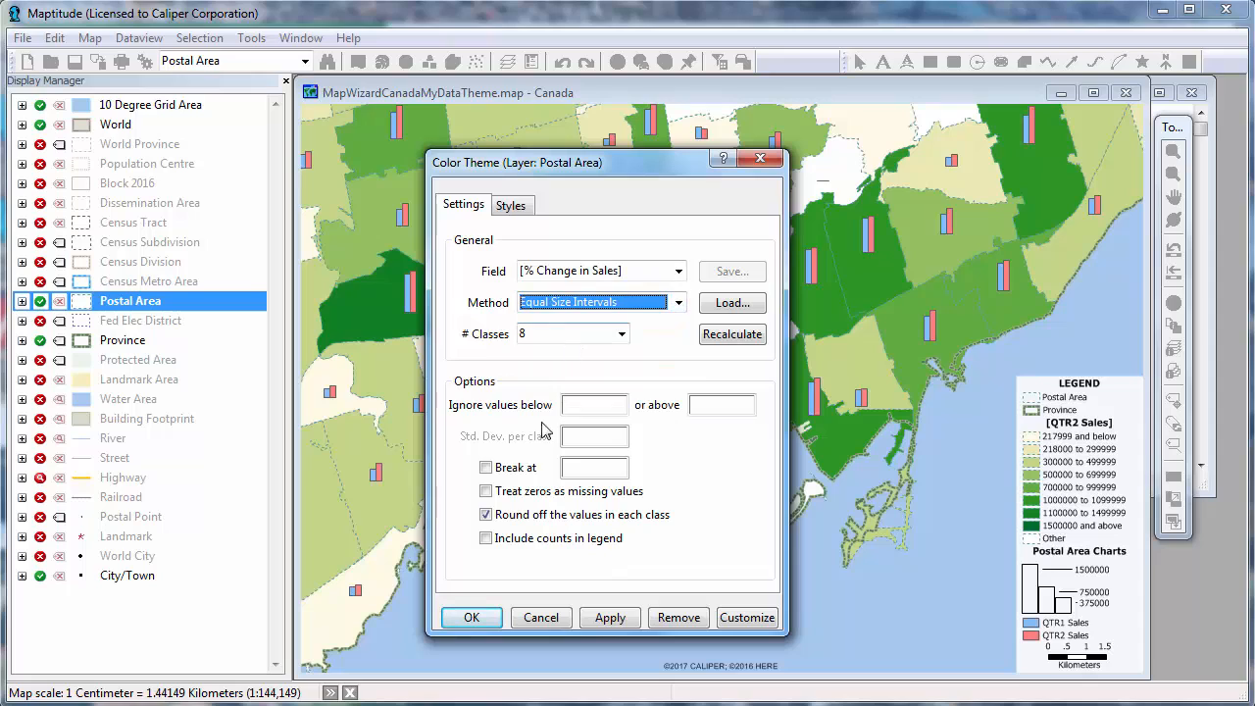
left_click(530, 470)
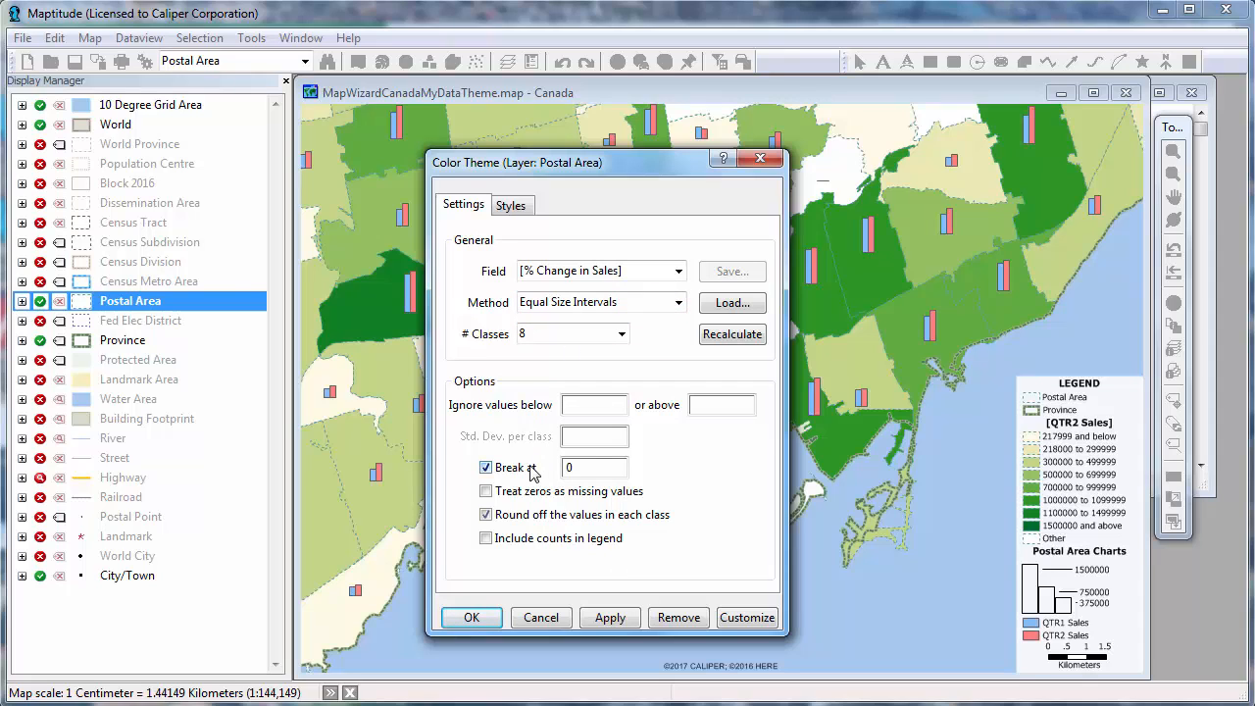
left_click(477, 613)
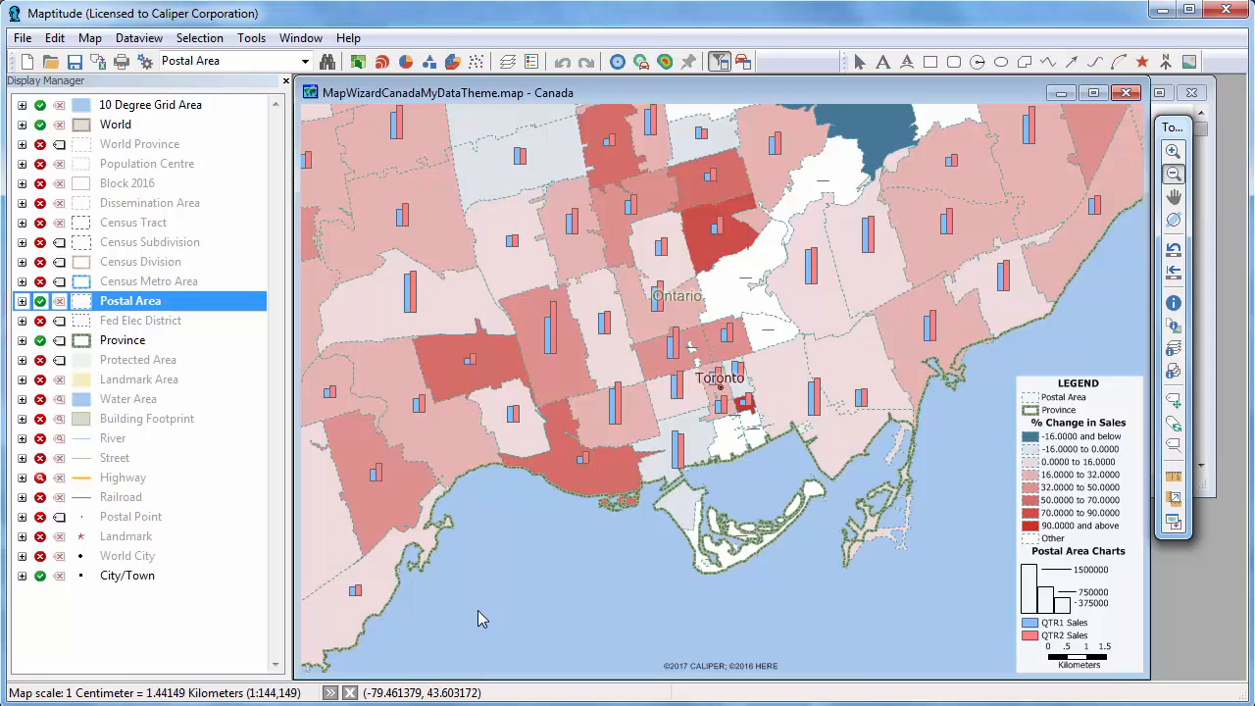
Step: Remove the bar Chart Theme from the Postal Area layer
left_click(405, 62)
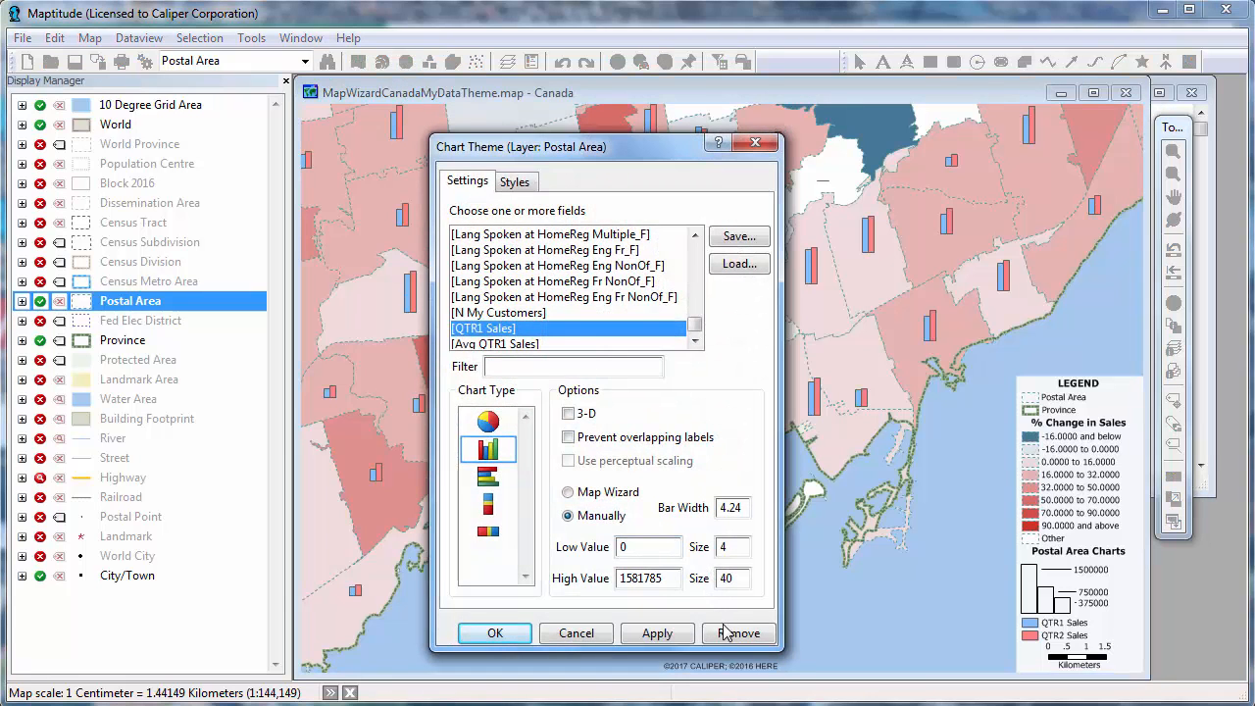
left_click(730, 633)
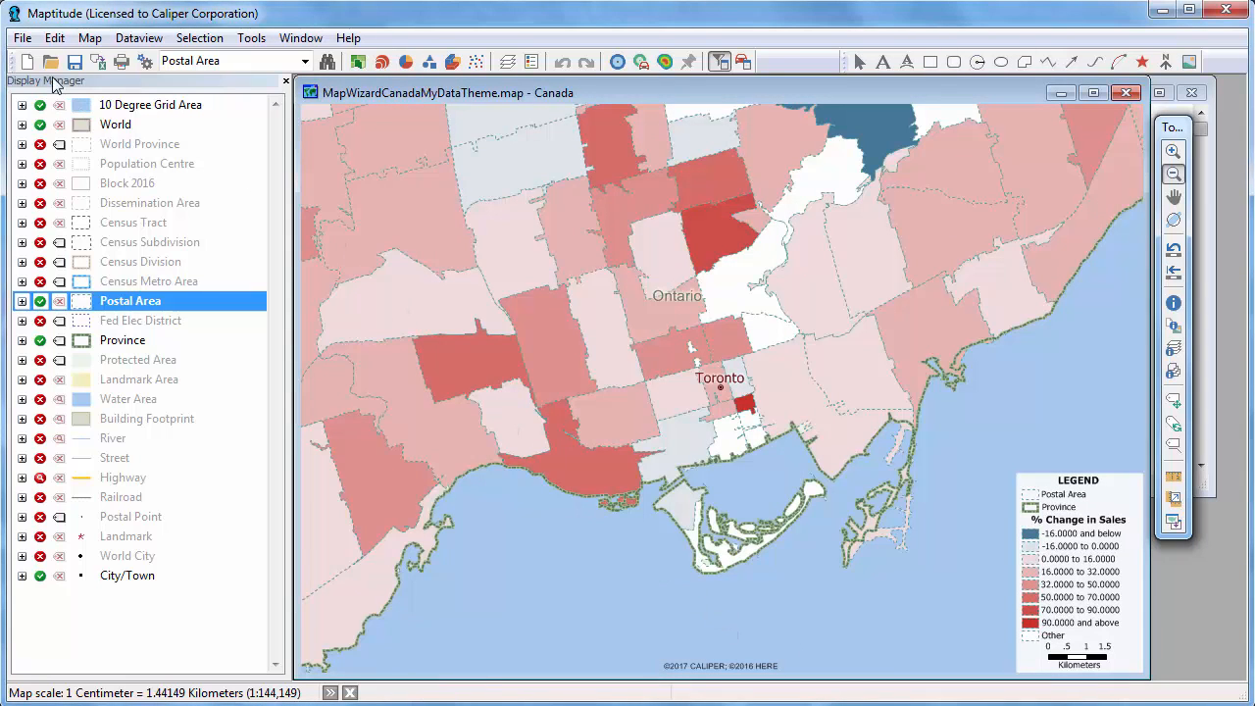
Step: Set up a map of the My Customers data that locates records by Address, Postal Code or City and adds them to the existing Canada map
left_click(29, 62)
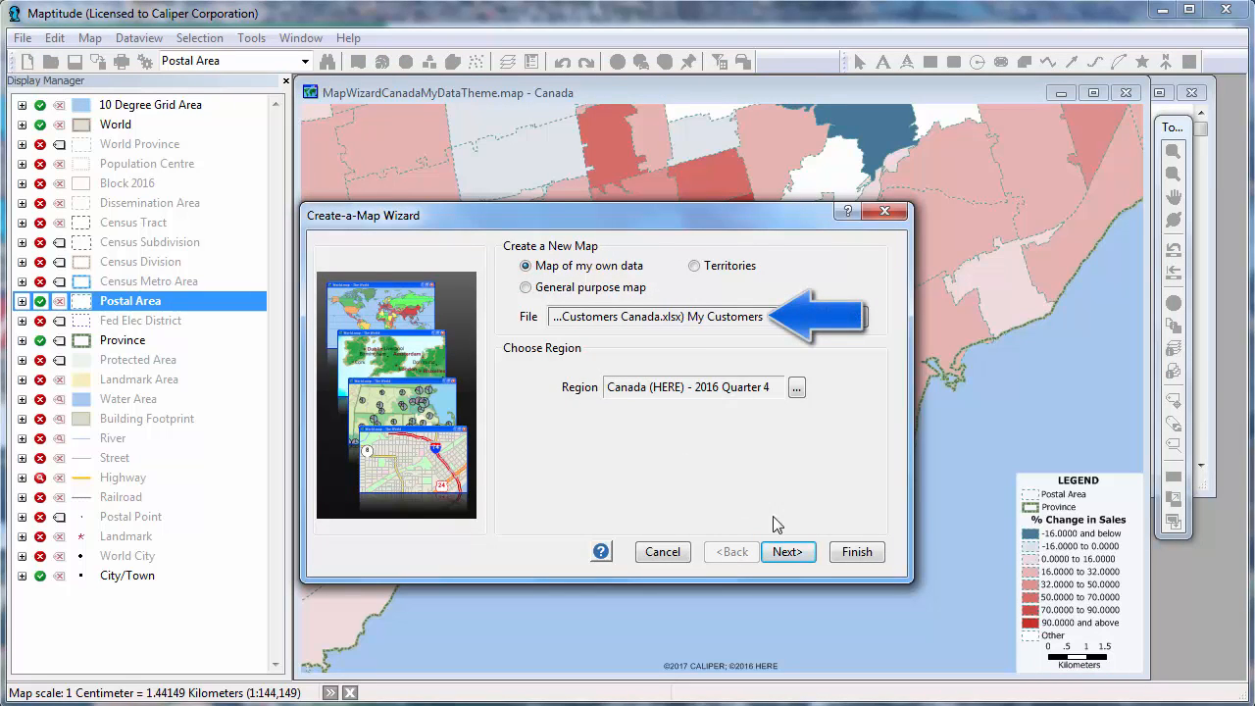
left_click(790, 551)
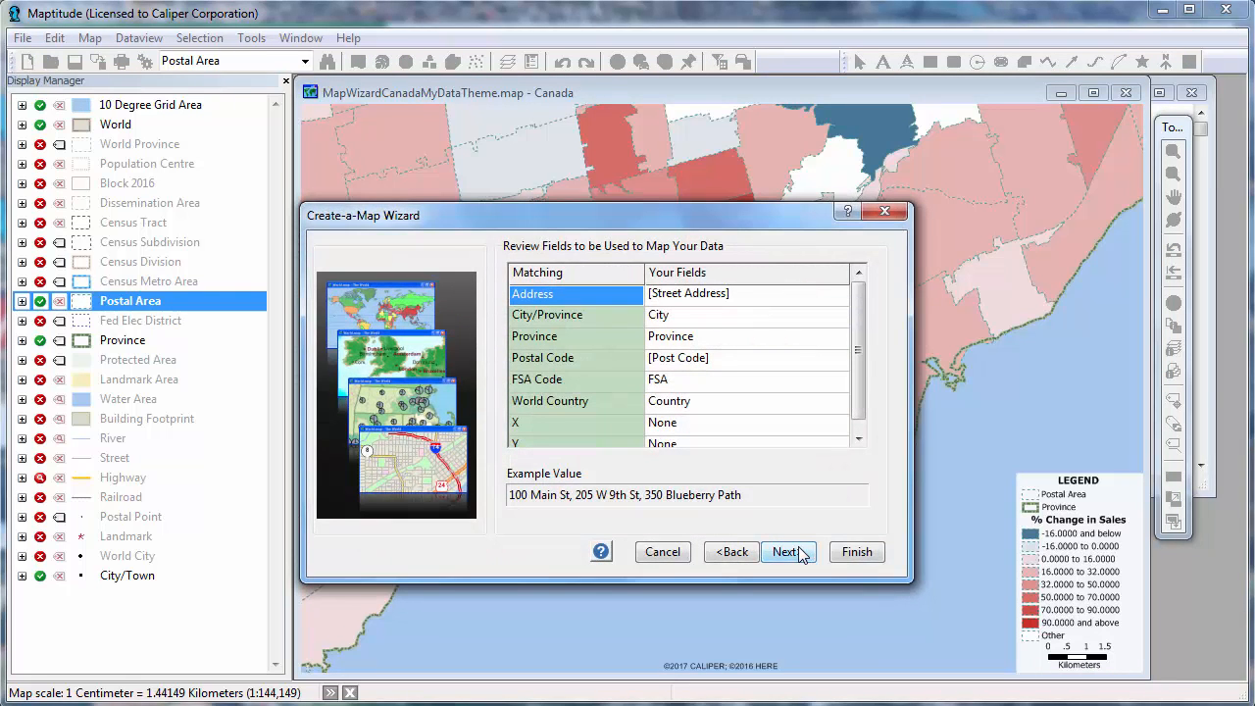
left_click(800, 551)
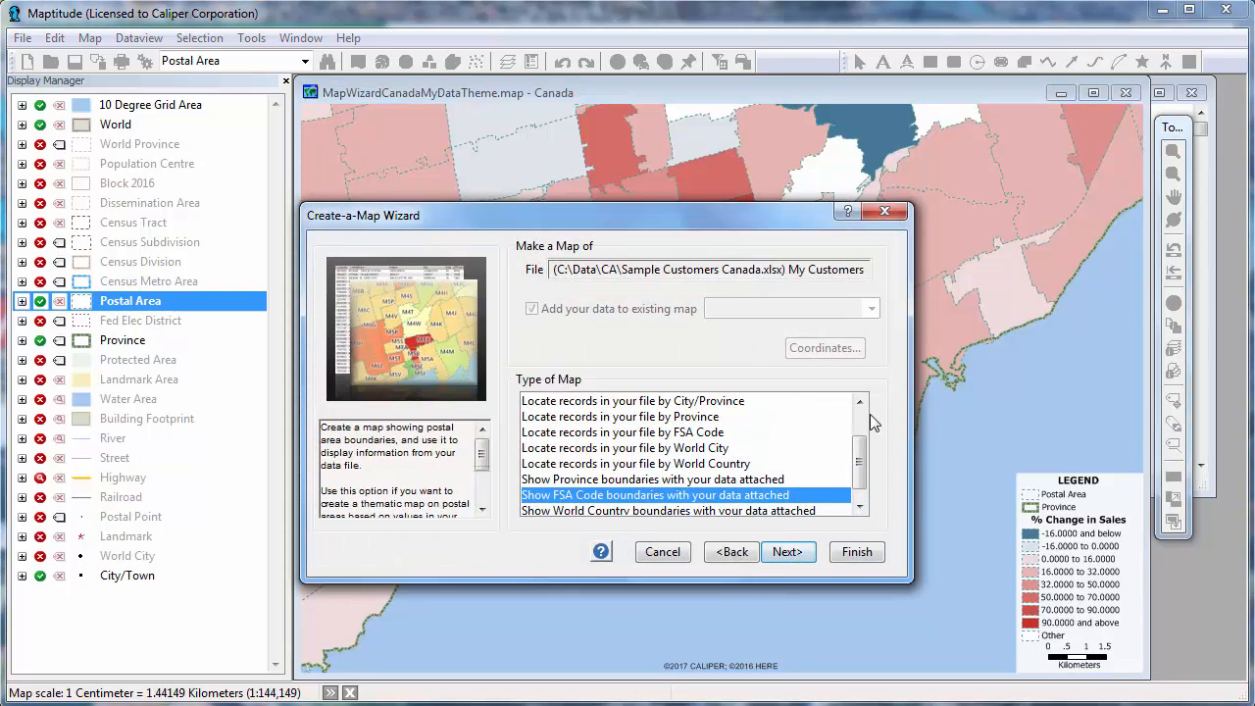
scroll(861, 410, "up", 1)
left_click(812, 402)
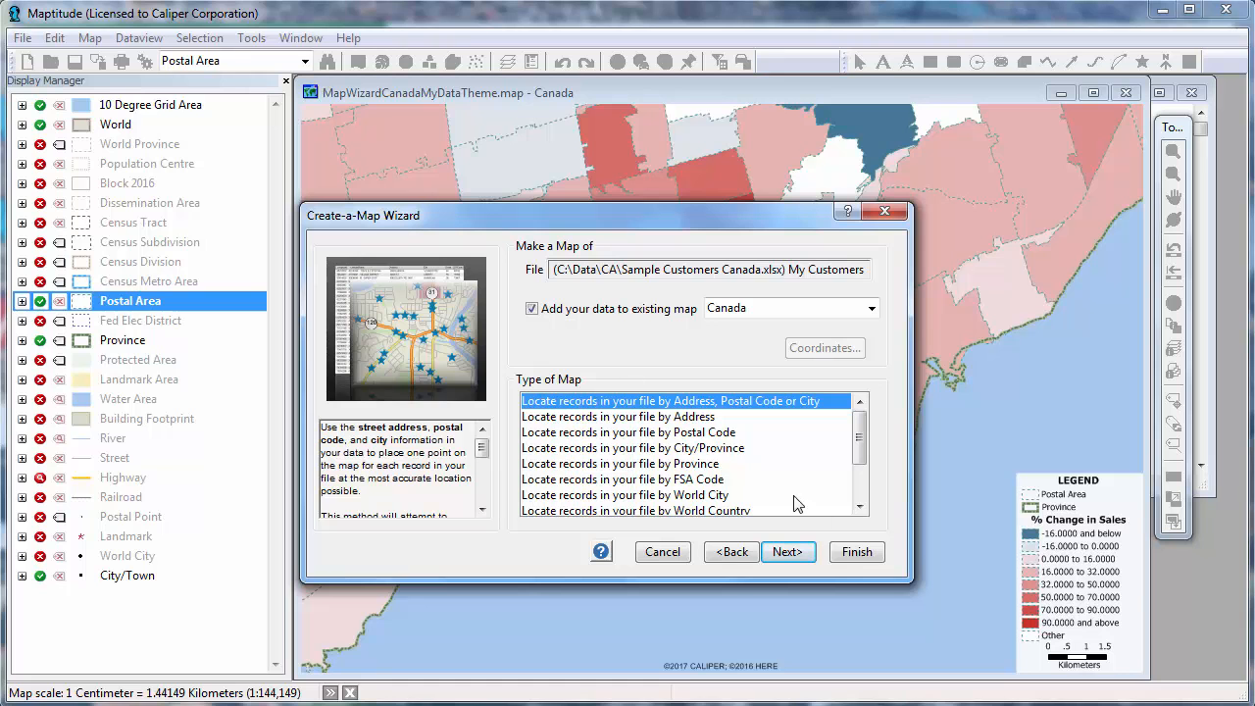
left_click(800, 554)
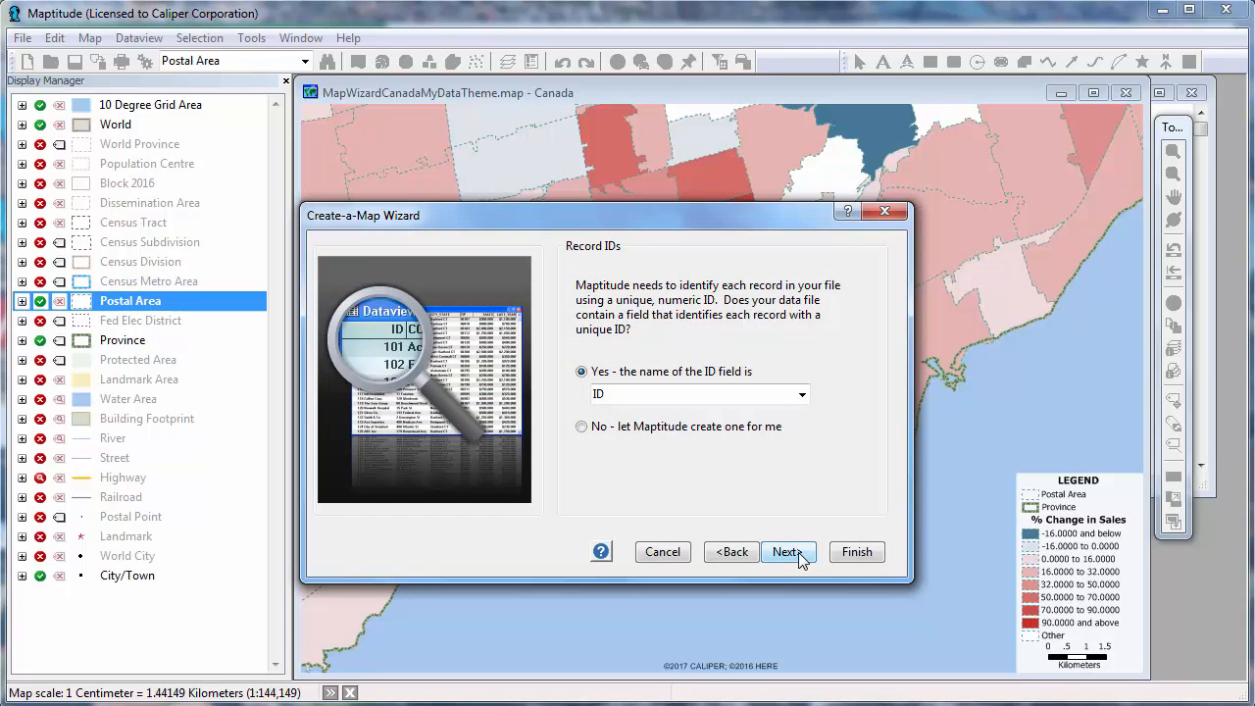
Step: Locate the customers using ID as the record ID, save them as geographic file My Customers, and add them to the map without a theme
left_click(800, 553)
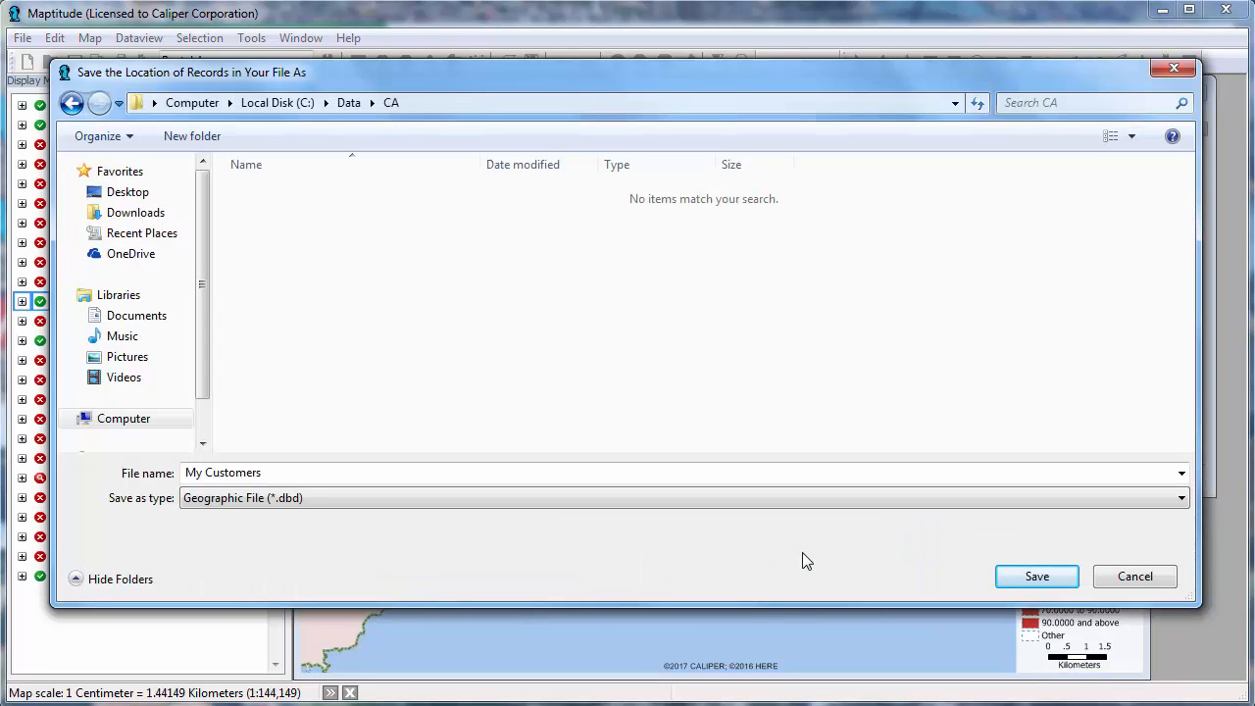
left_click(1016, 579)
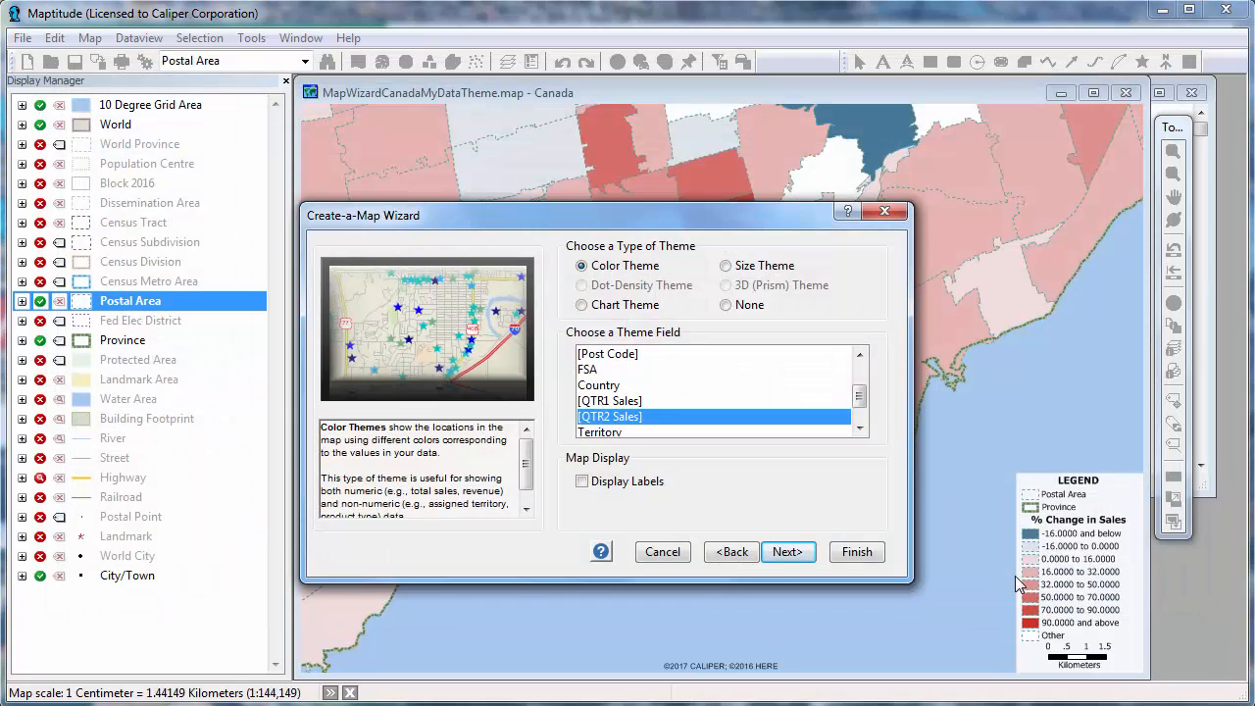
left_click(750, 309)
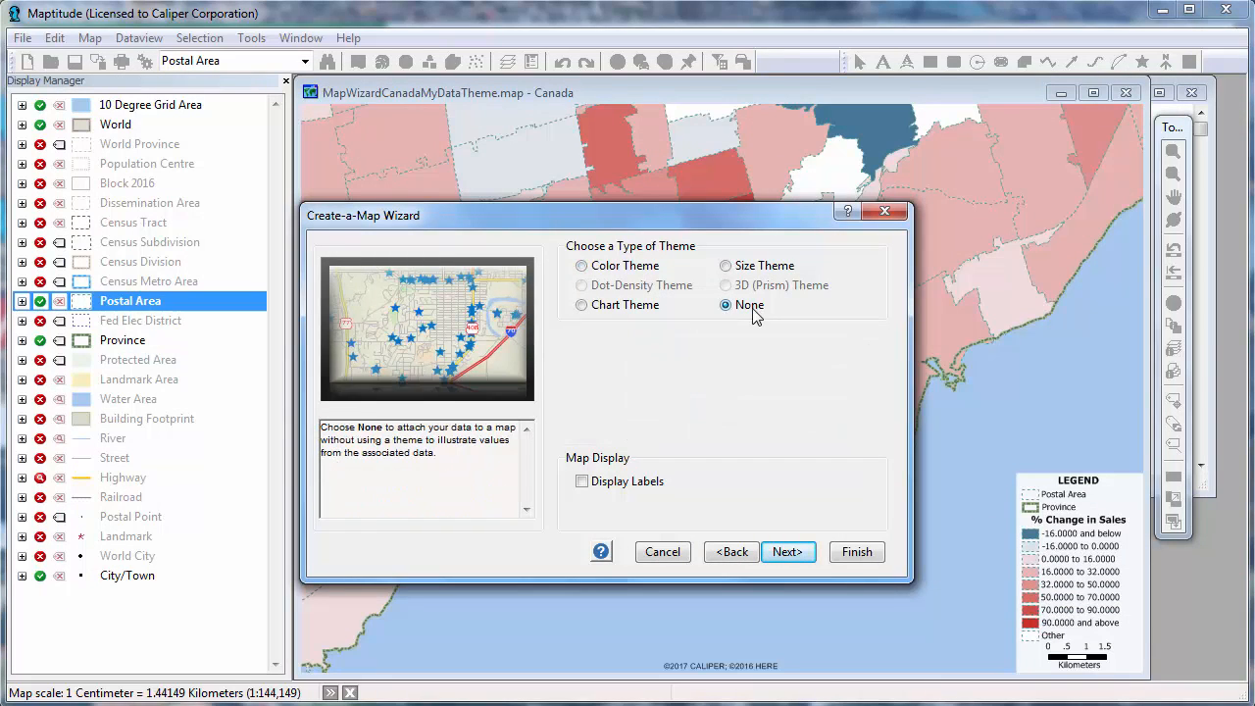
left_click(863, 552)
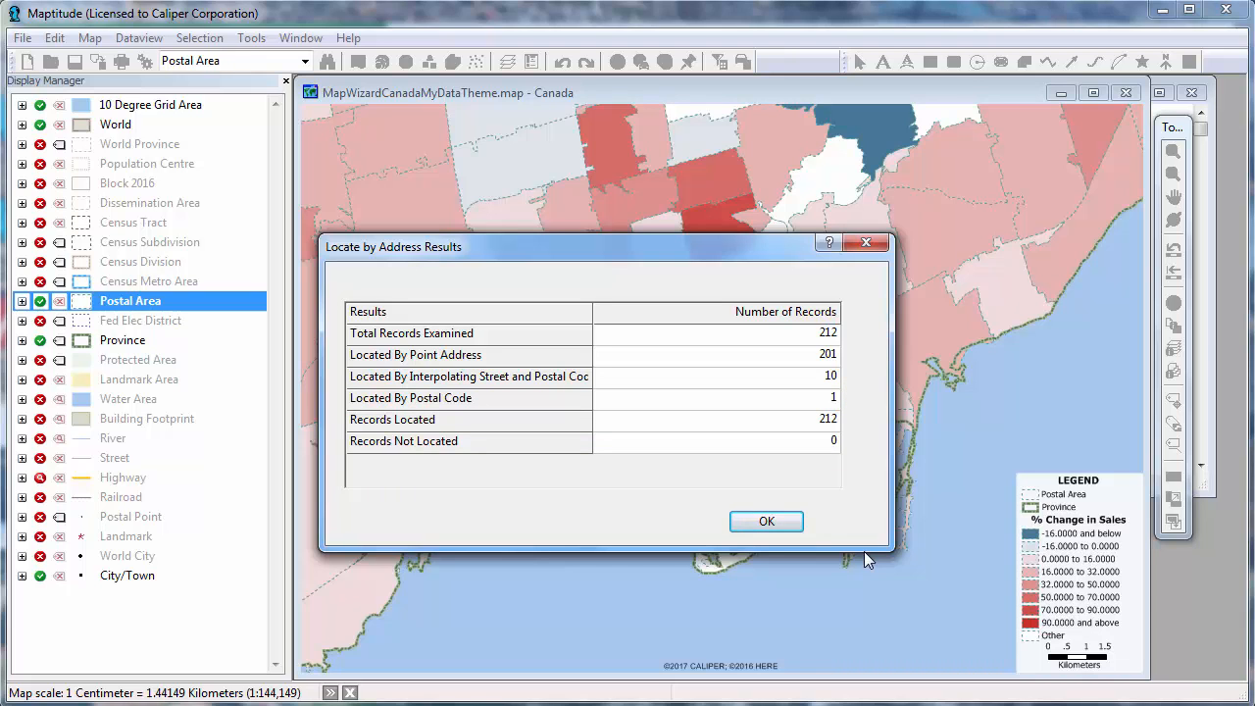
left_click(749, 522)
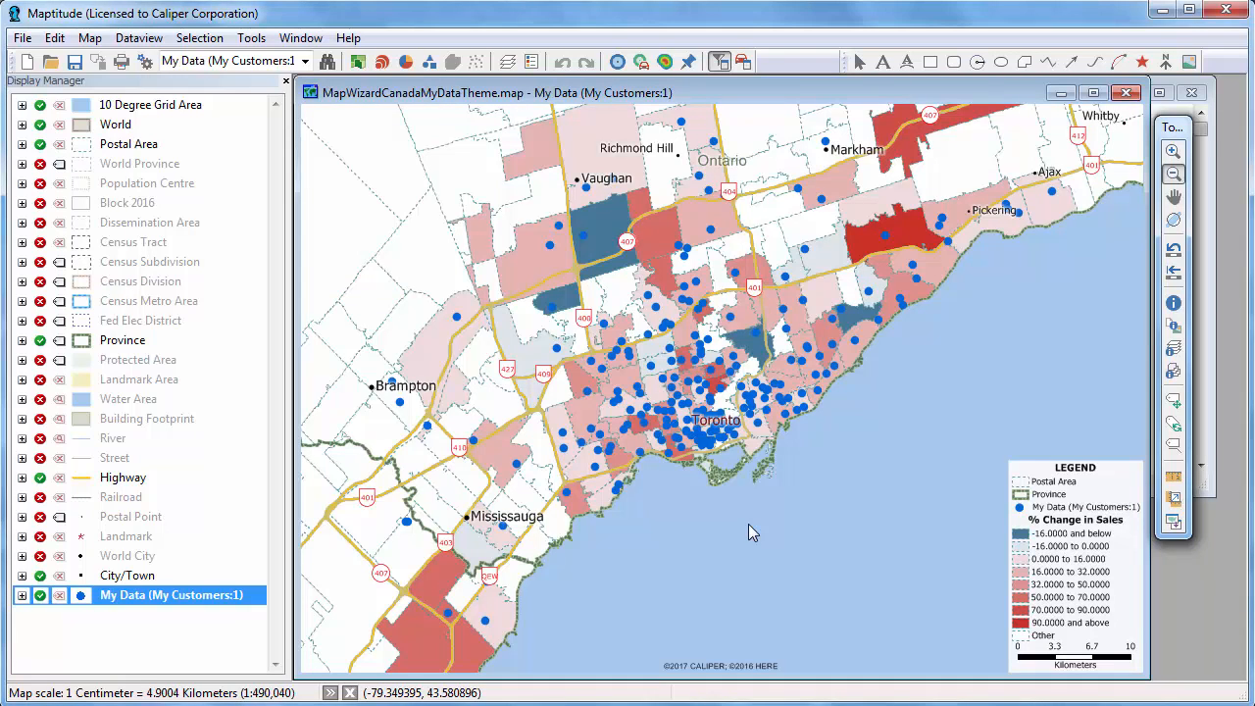
Step: Inspect the record details of three customer points on the map: near Markham, south of Highway 404's marker, and west of downtown Toronto
left_click(1172, 305)
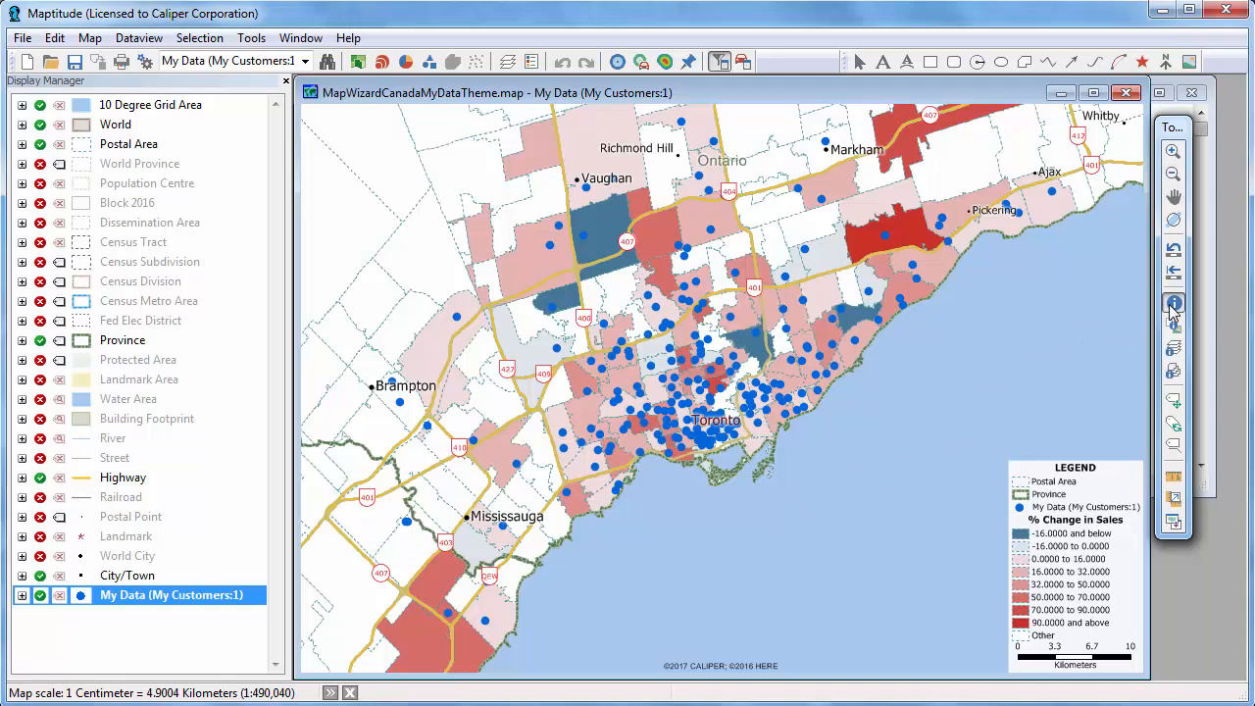
left_click(826, 144)
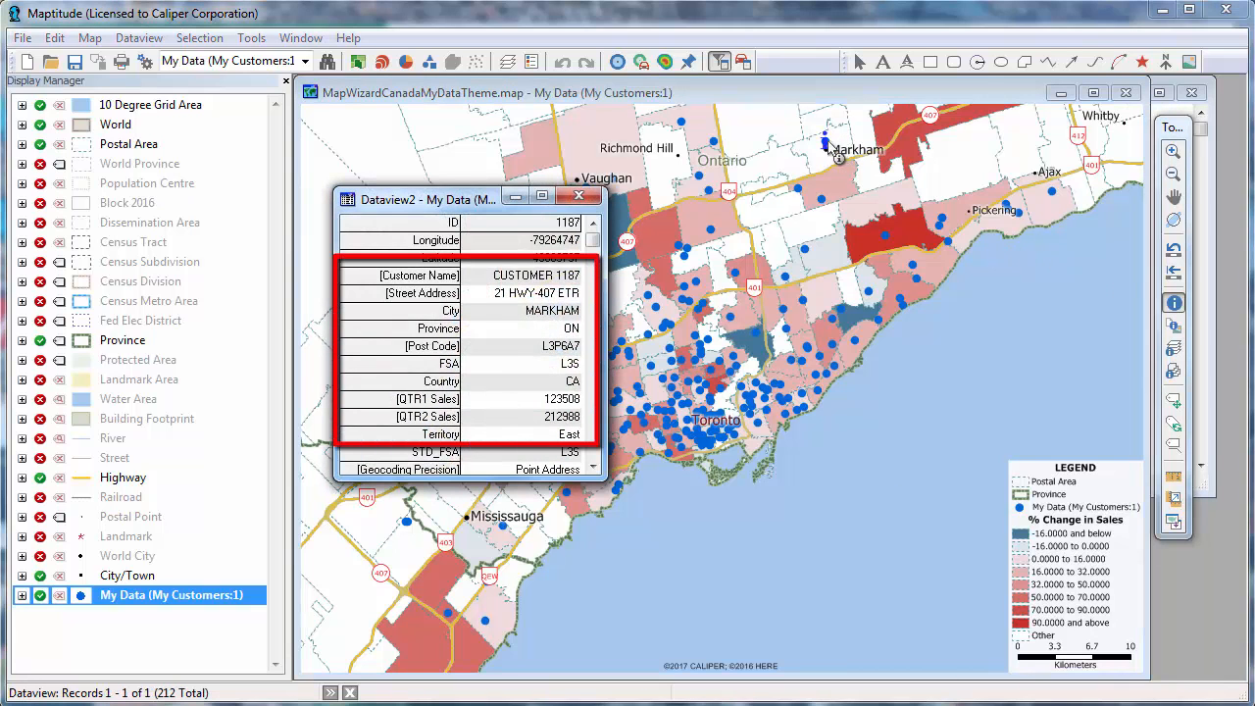
left_click(711, 233)
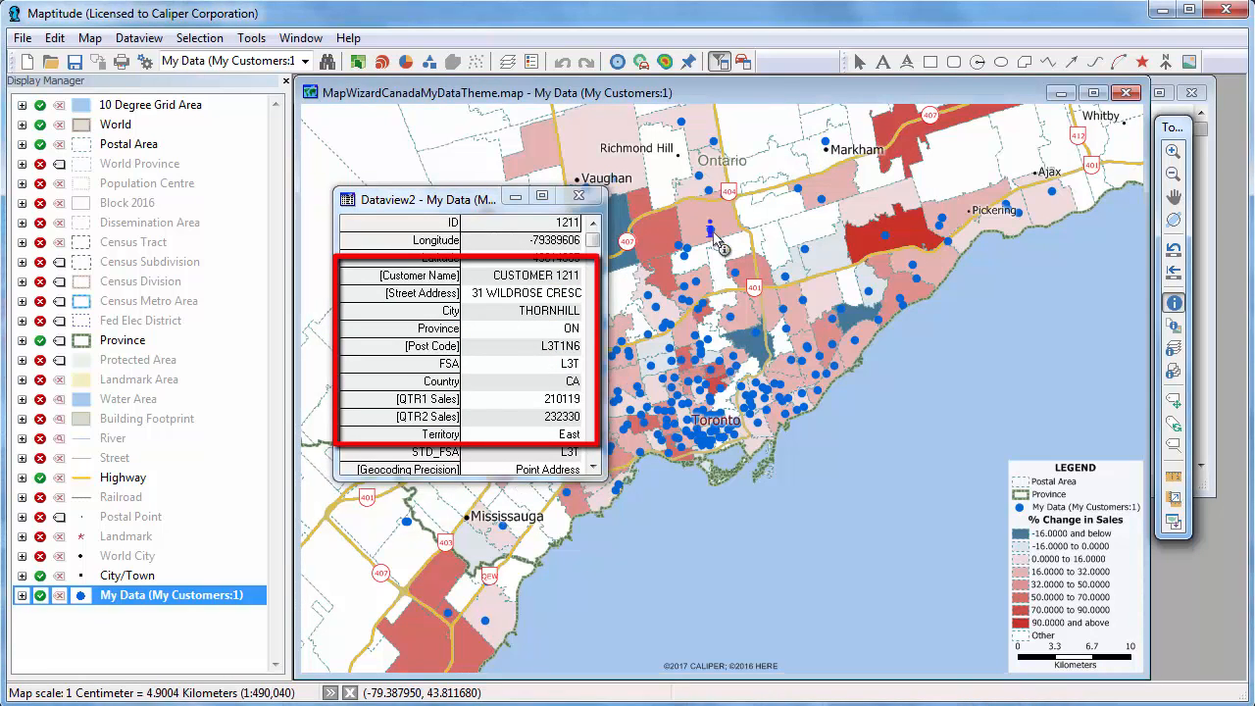
left_click(633, 412)
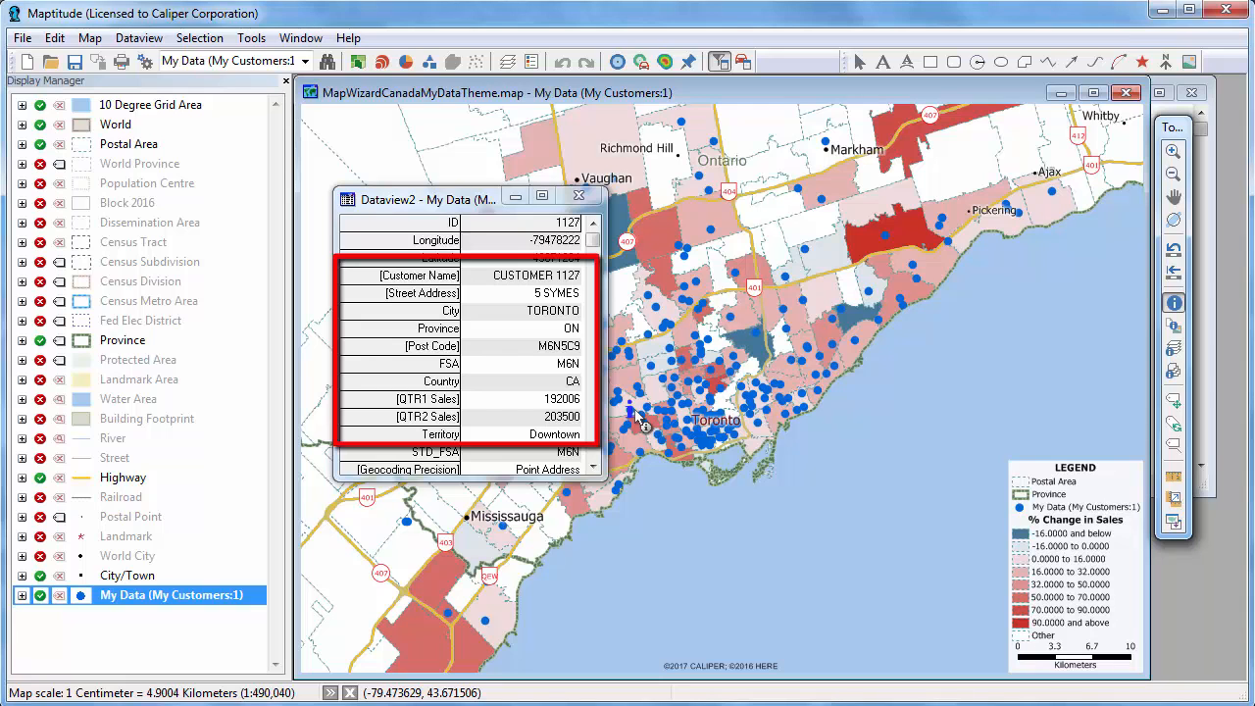
left_click(588, 201)
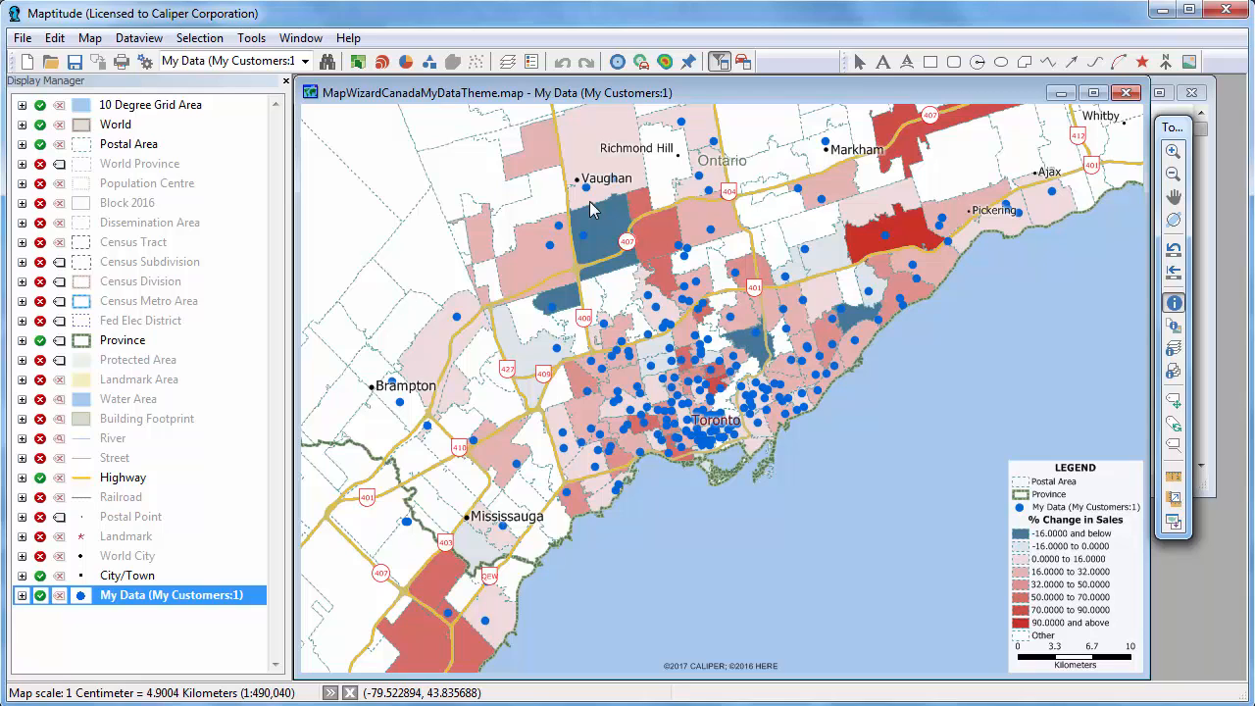
Step: Draw a circle with a 10-kilometre radius on the map, centred just northwest of the Toronto label
left_click(976, 61)
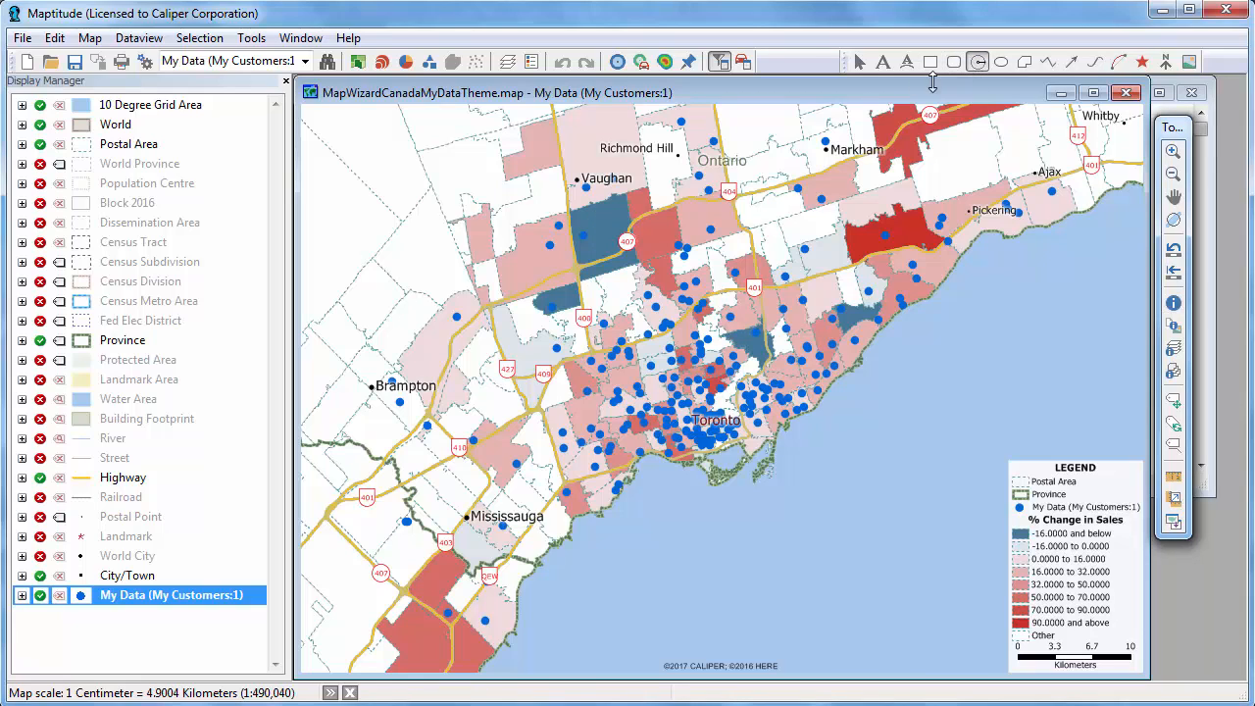
left_click(684, 401)
type("10")
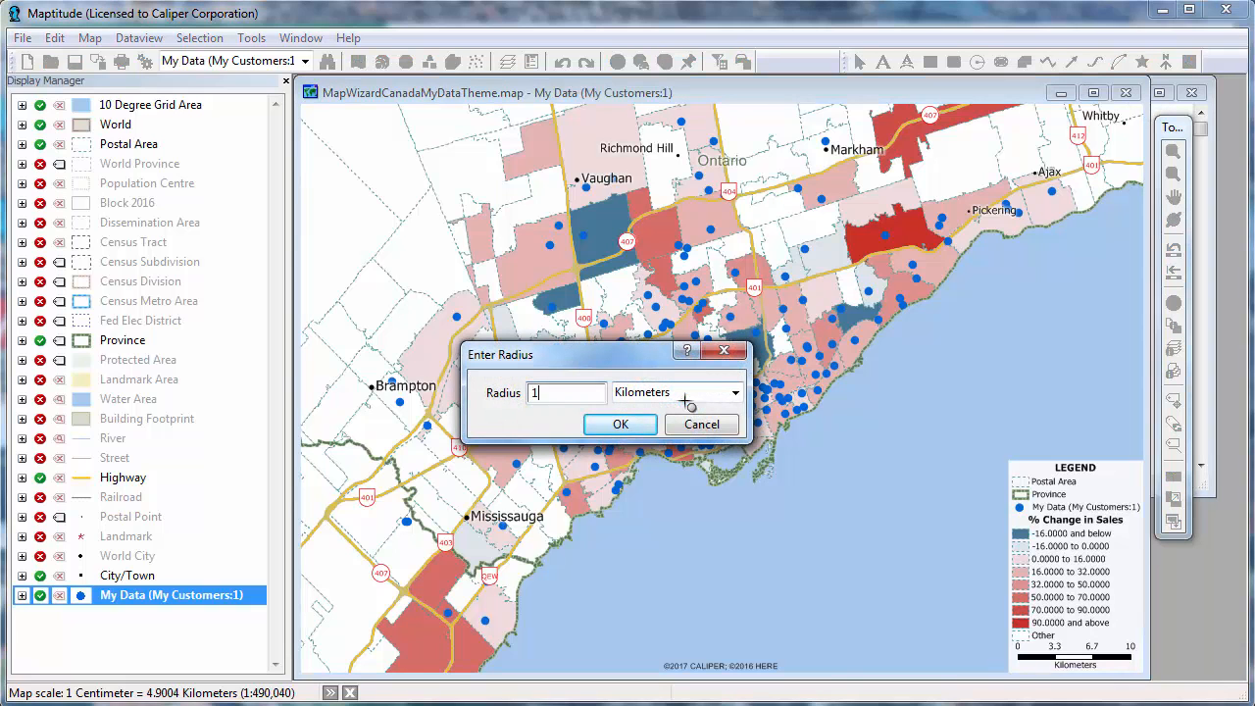
left_click(619, 425)
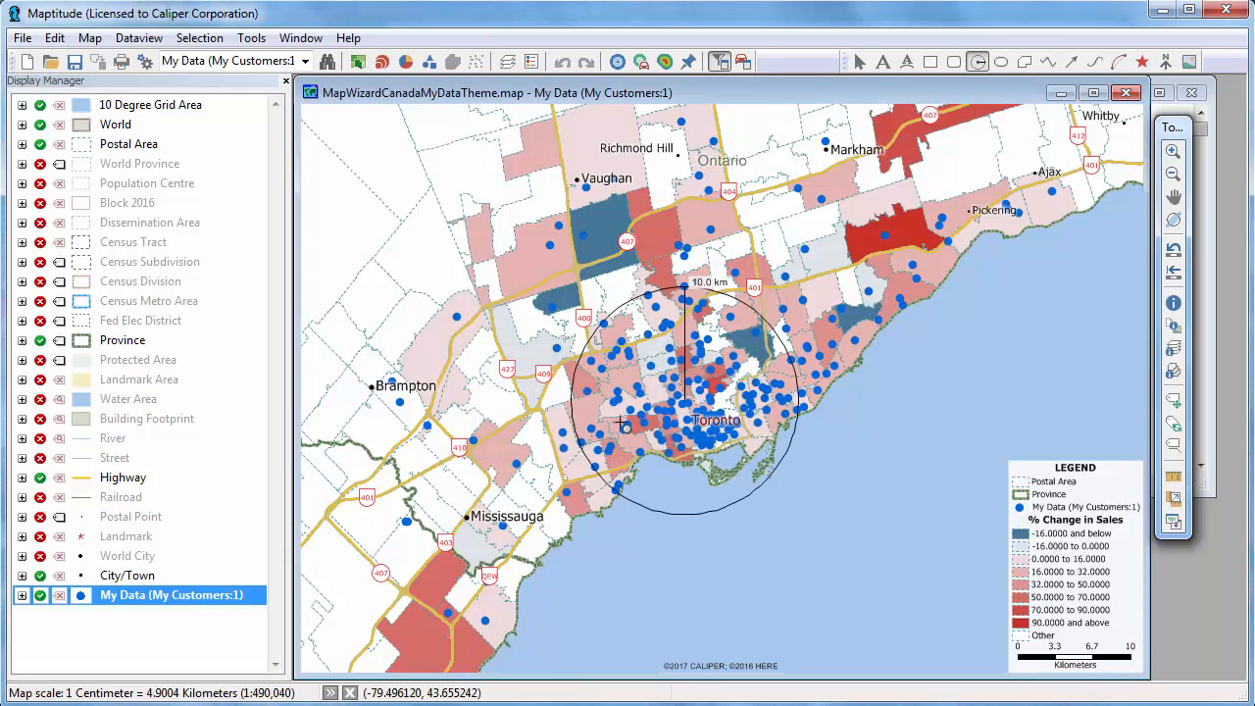
Step: Export the data inside the circle to an Excel worksheet named 10 km customers
right_click(637, 382)
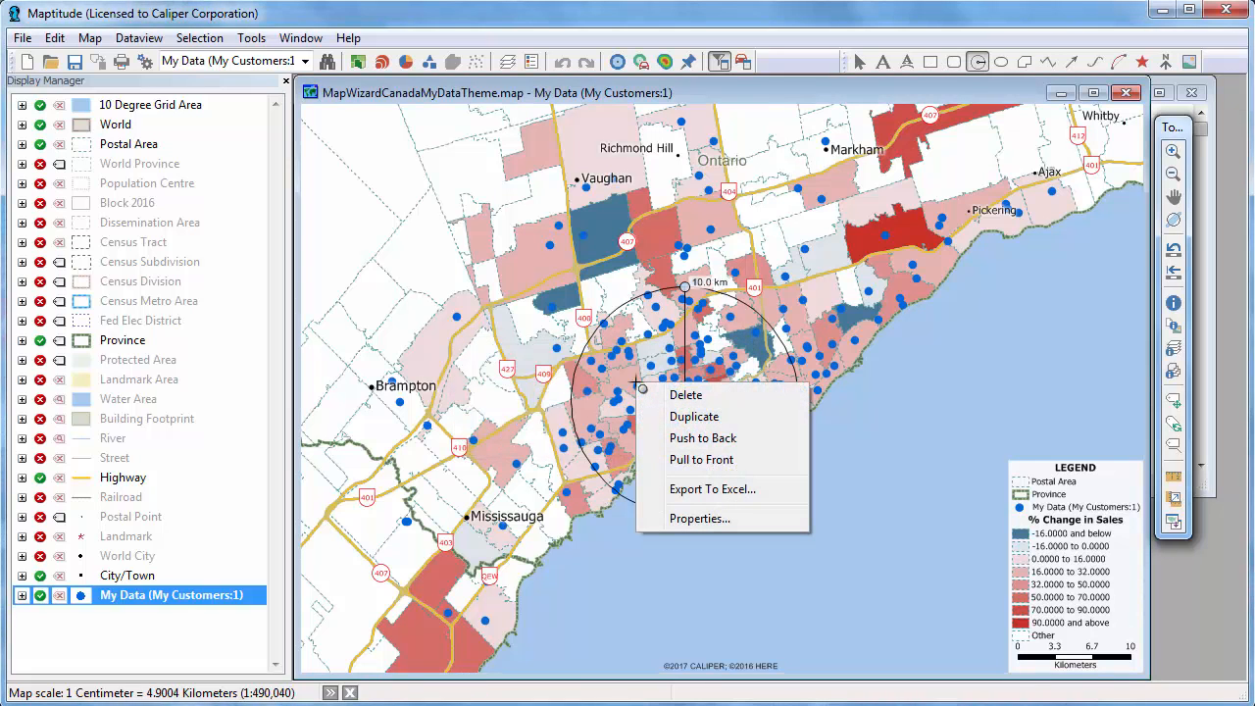
left_click(698, 488)
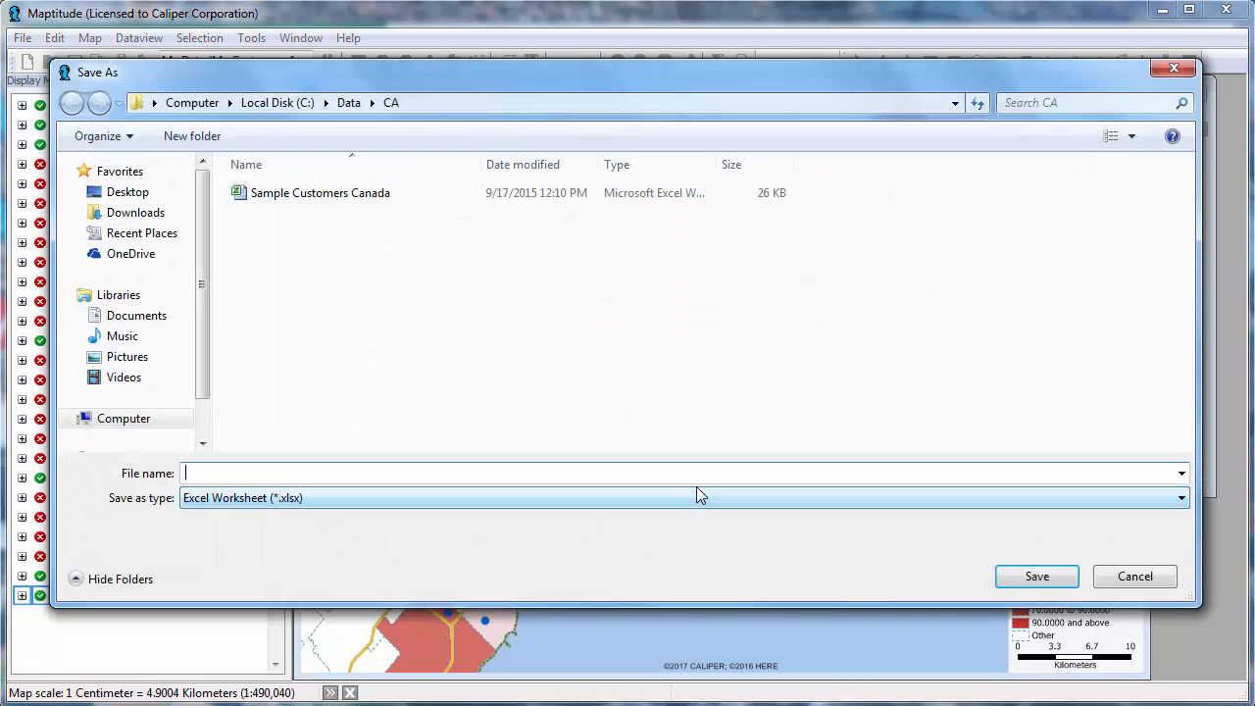
type("10 km customers")
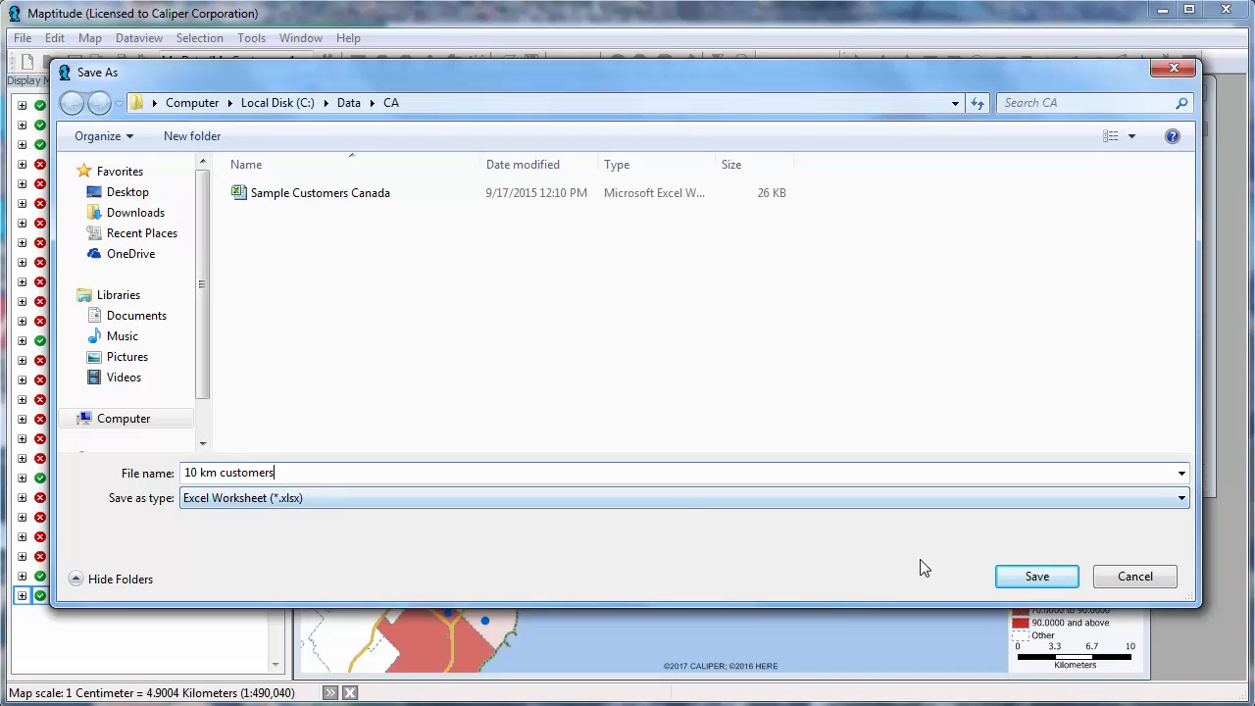
left_click(1023, 583)
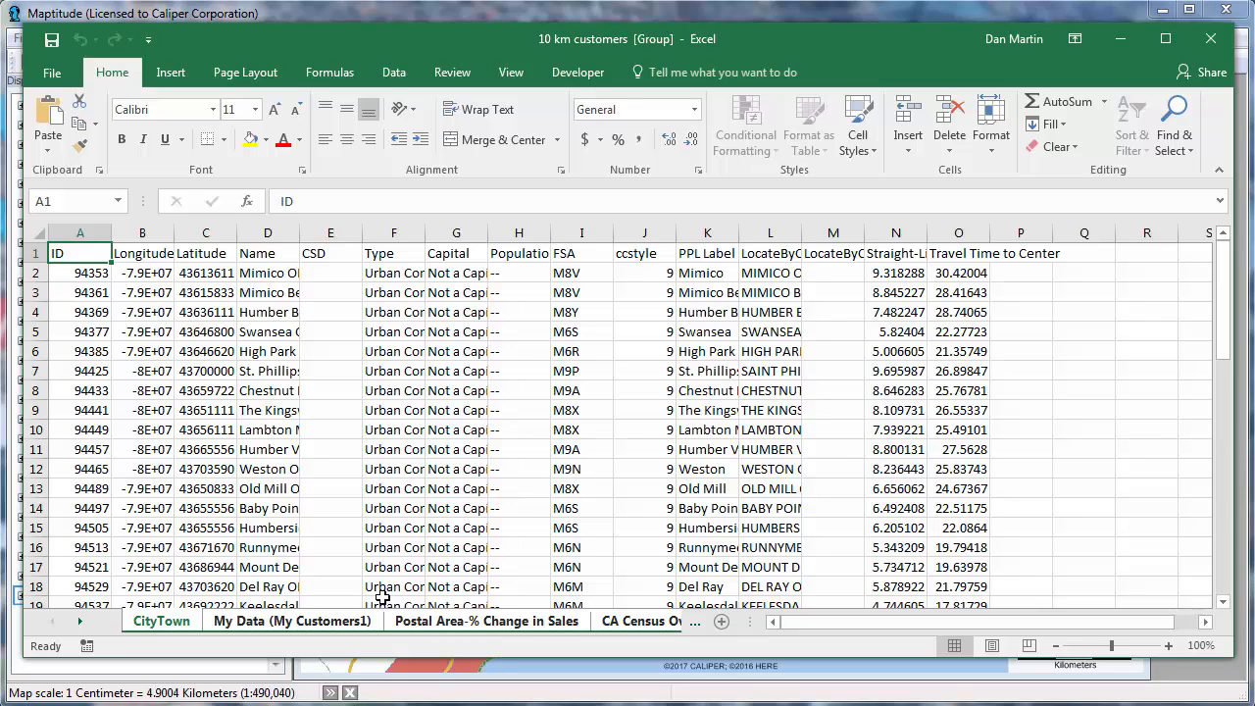
Step: Review the exported workbook's My Data (My Customers1), Postal Area-% Change in Sales and CA Census Overlay sheets
left_click(318, 623)
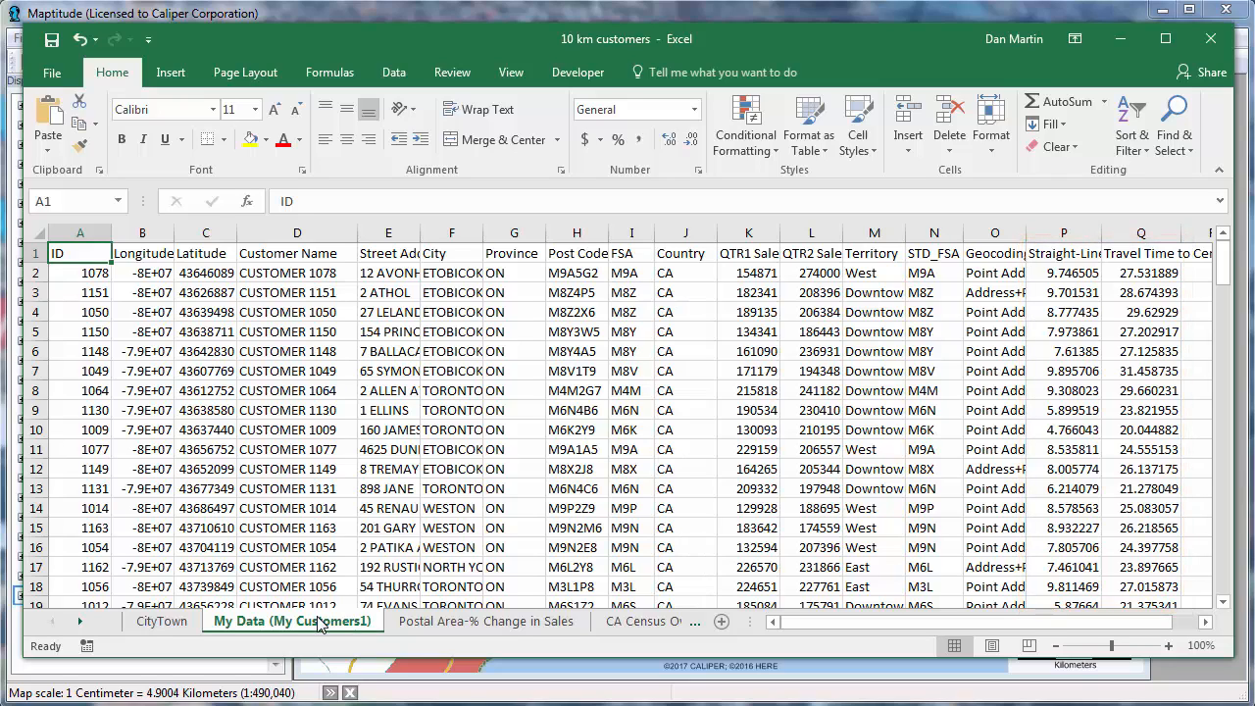
left_click(459, 625)
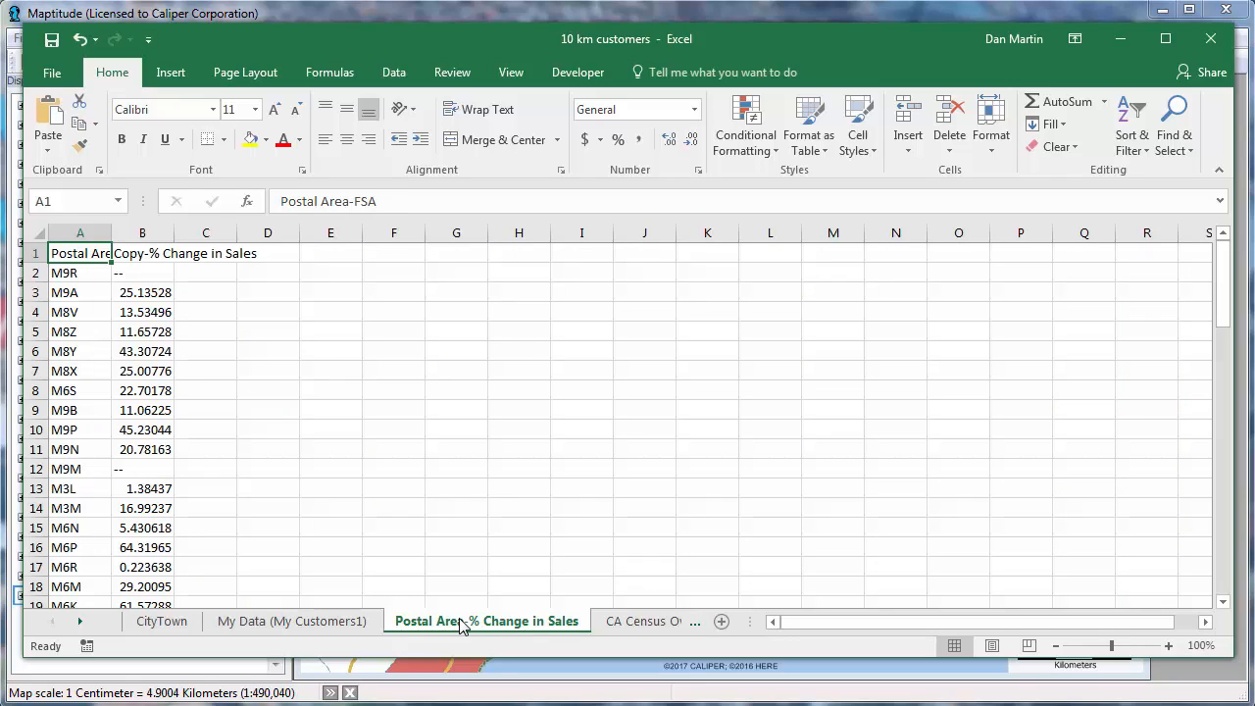
left_click(657, 619)
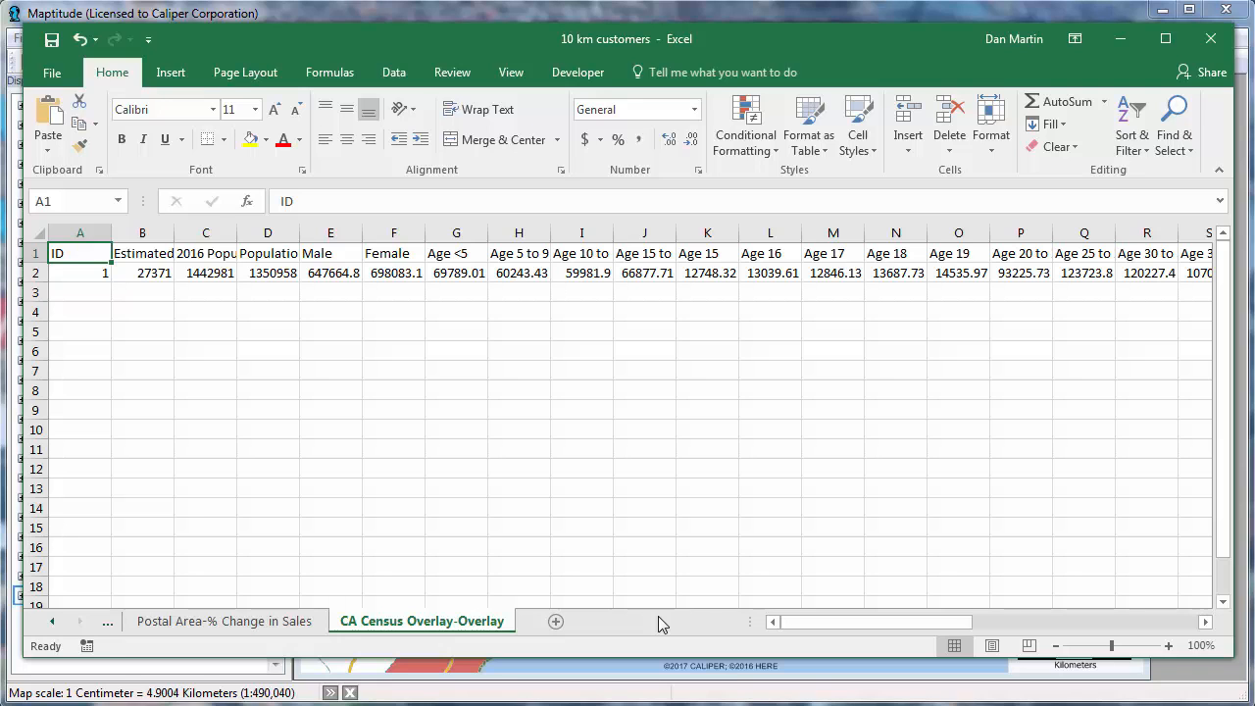
Step: Return to Maptitude, hide the Postal Area layer and delete the 10 km circle from the map
left_click(412, 17)
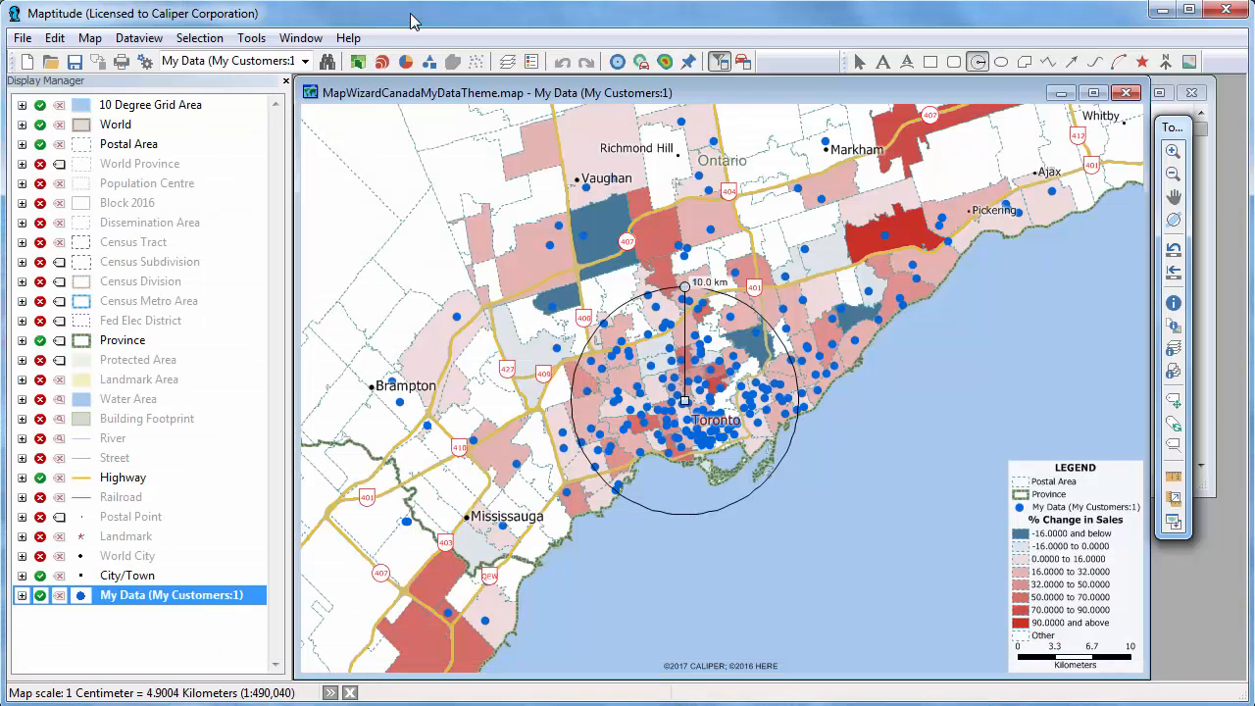
left_click(41, 144)
right_click(647, 378)
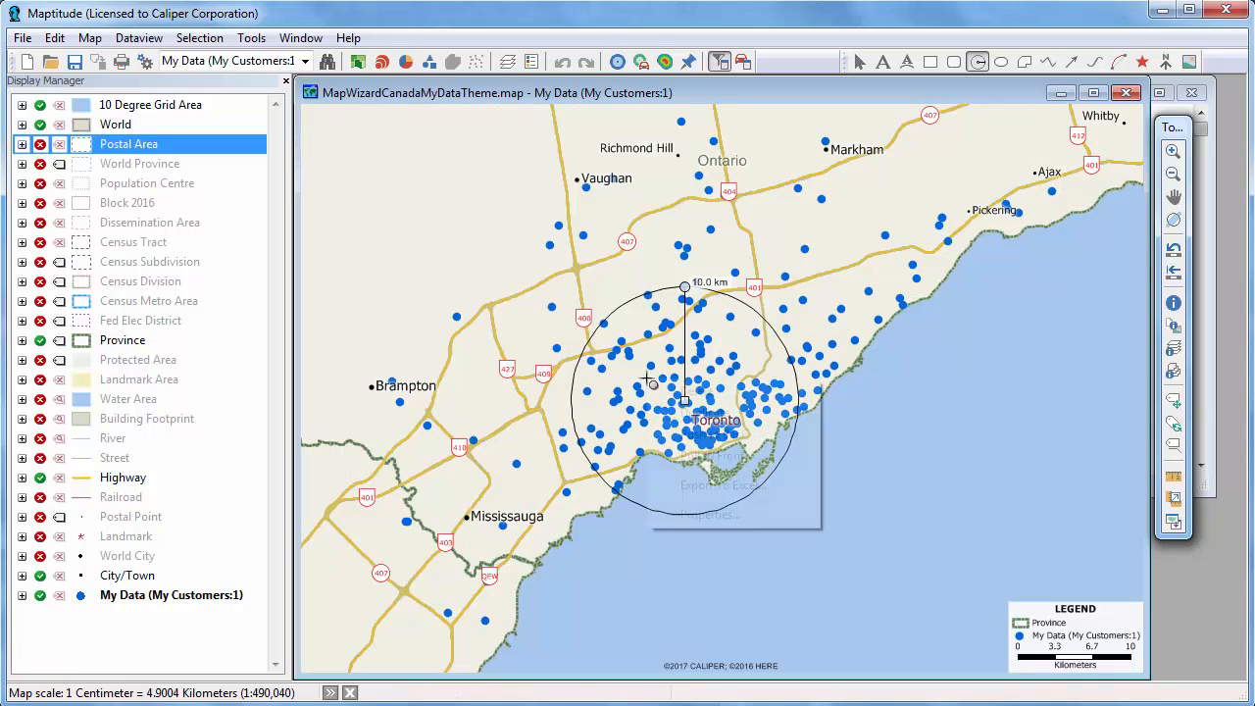
left_click(684, 389)
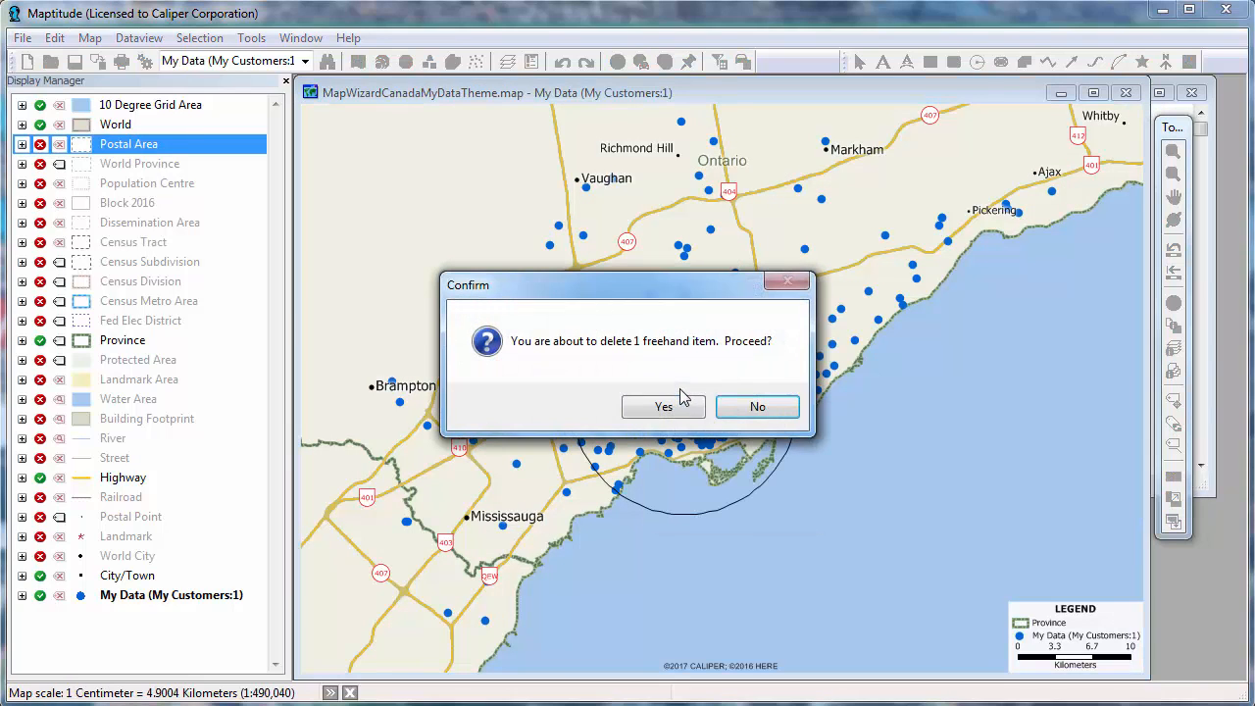
left_click(671, 409)
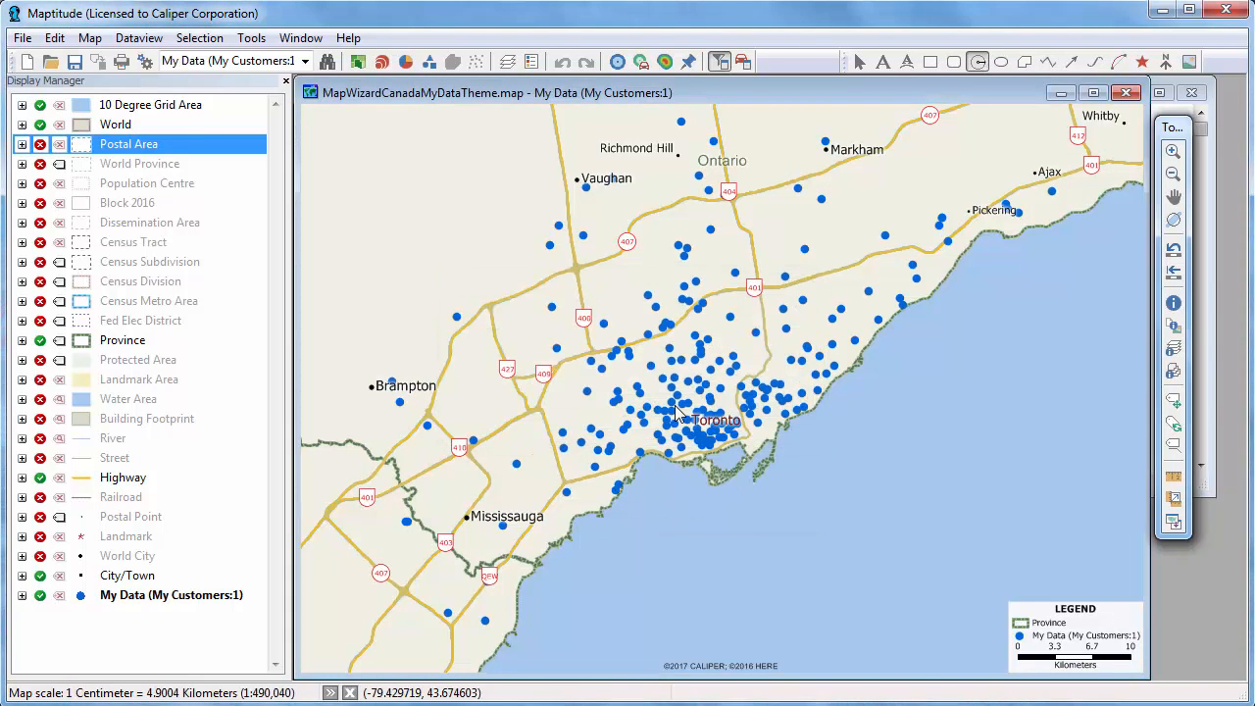
Step: Create 3 drive-time rings of 10 minutes around a location just west of the Toronto label, and drop the rings layer when closing the toolbox
left_click(641, 62)
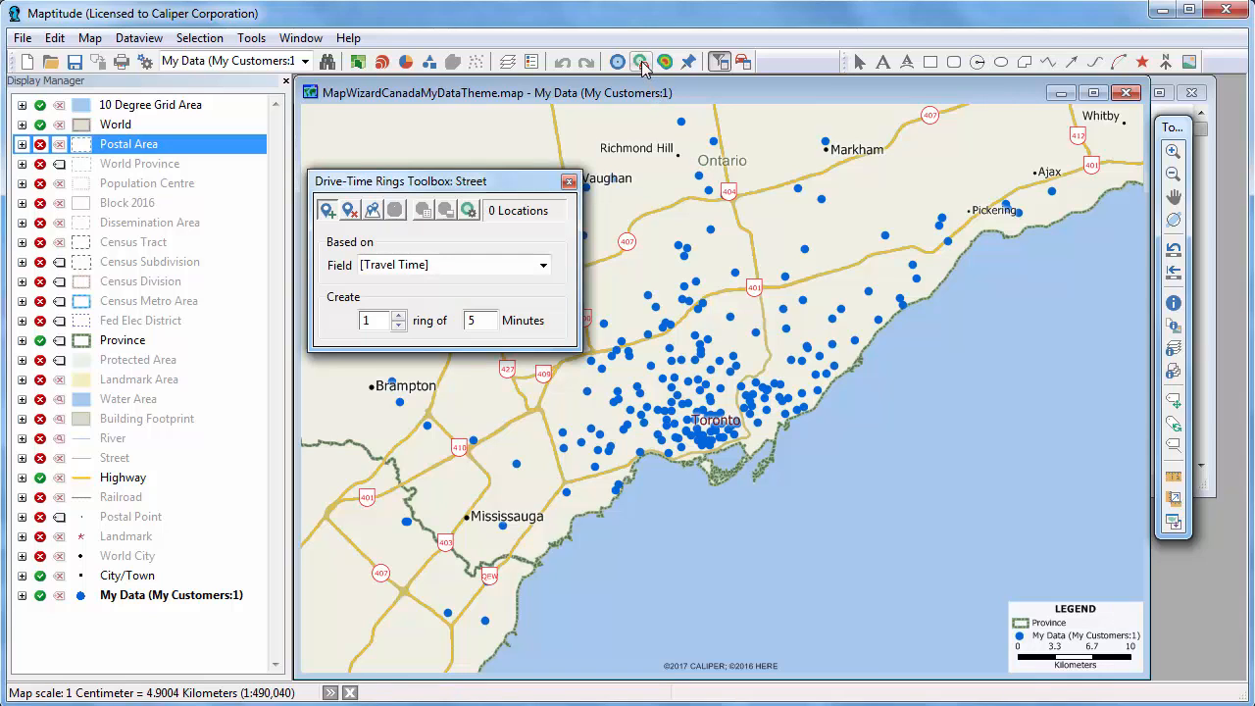
left_click(680, 414)
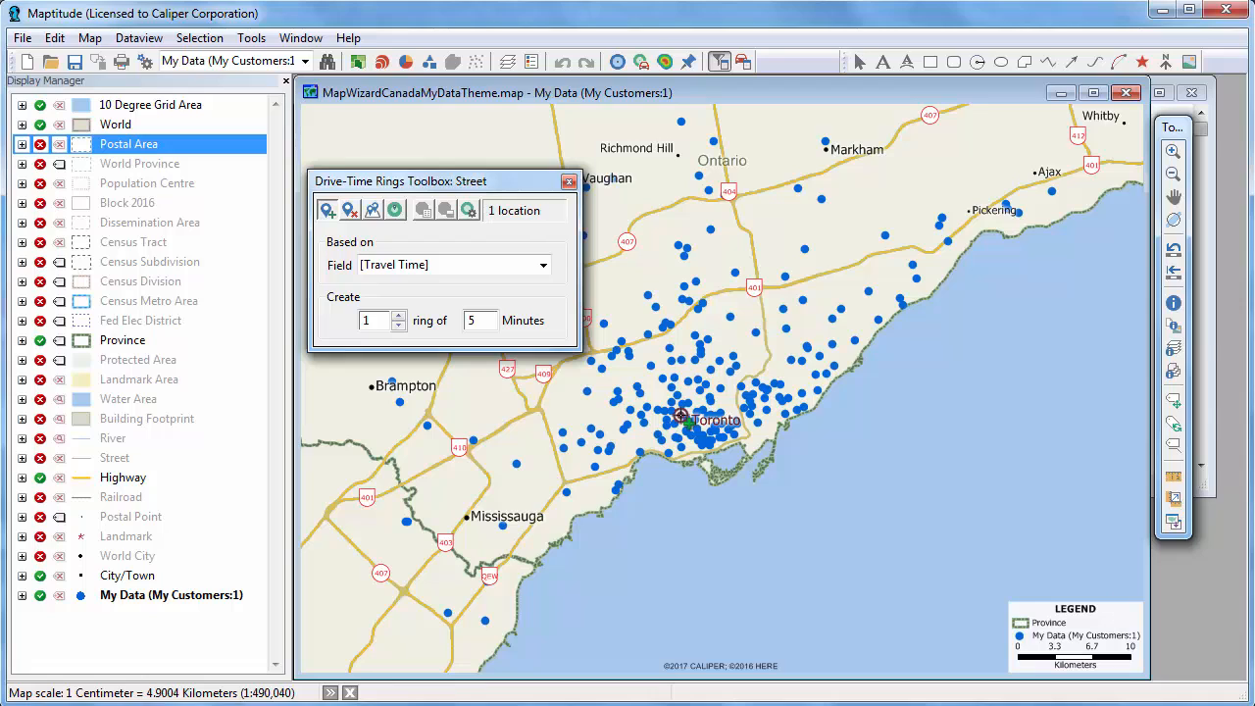
left_click(398, 315)
left_click(398, 316)
left_click(471, 322)
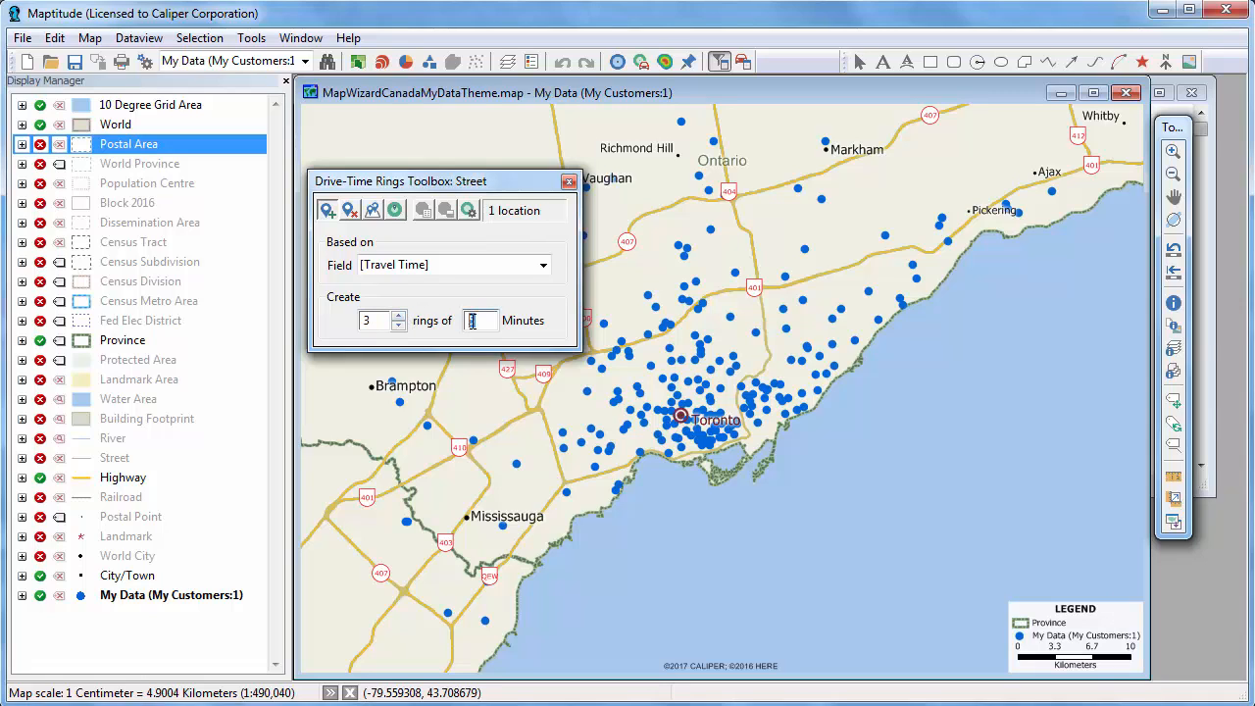
type("10")
left_click(395, 210)
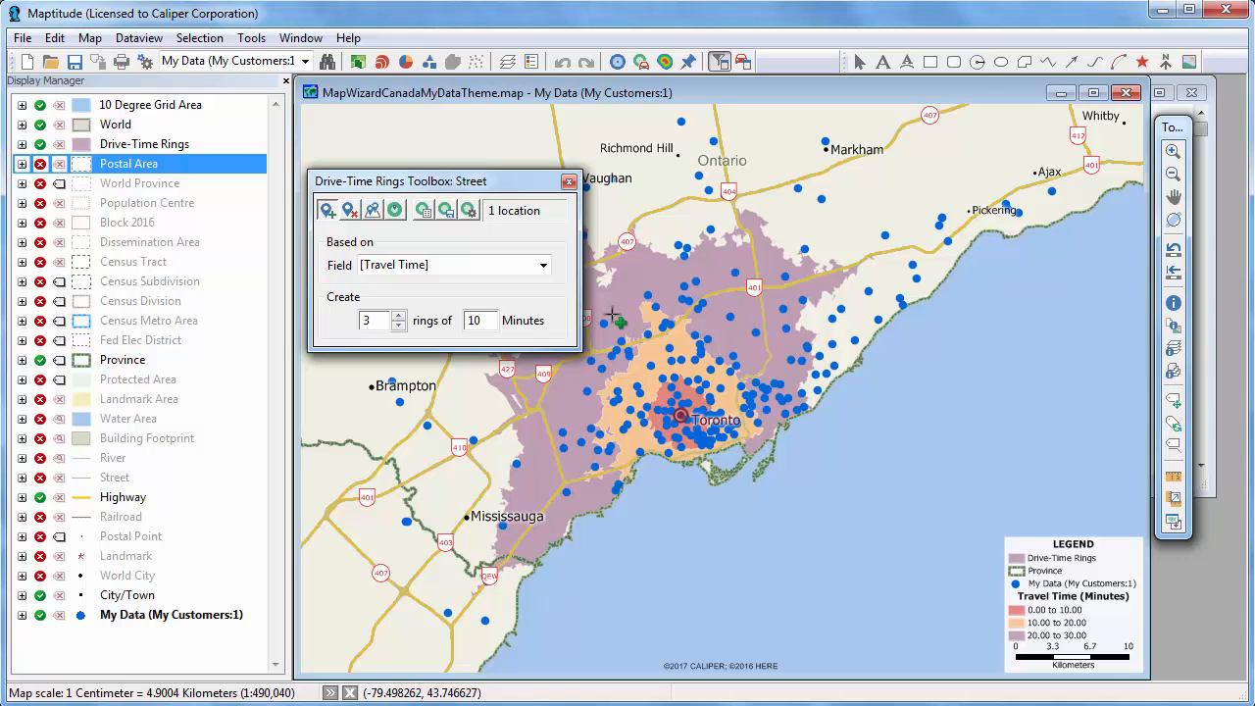
left_click(568, 181)
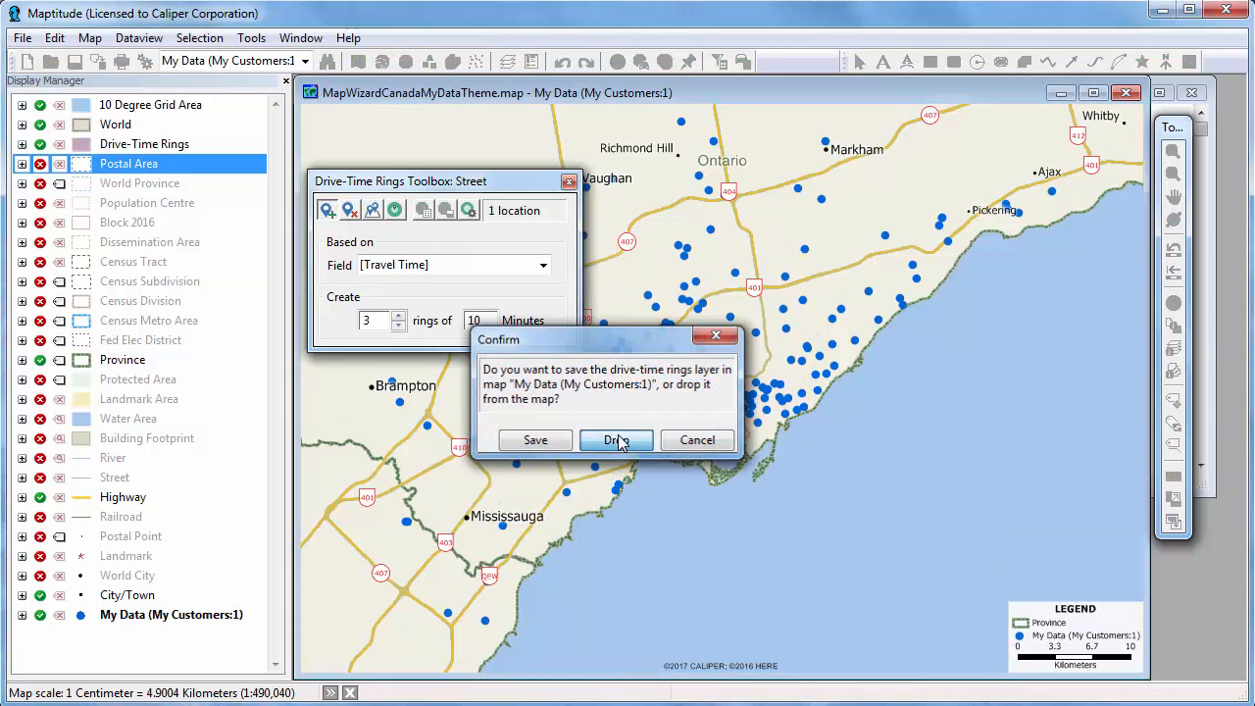
left_click(616, 440)
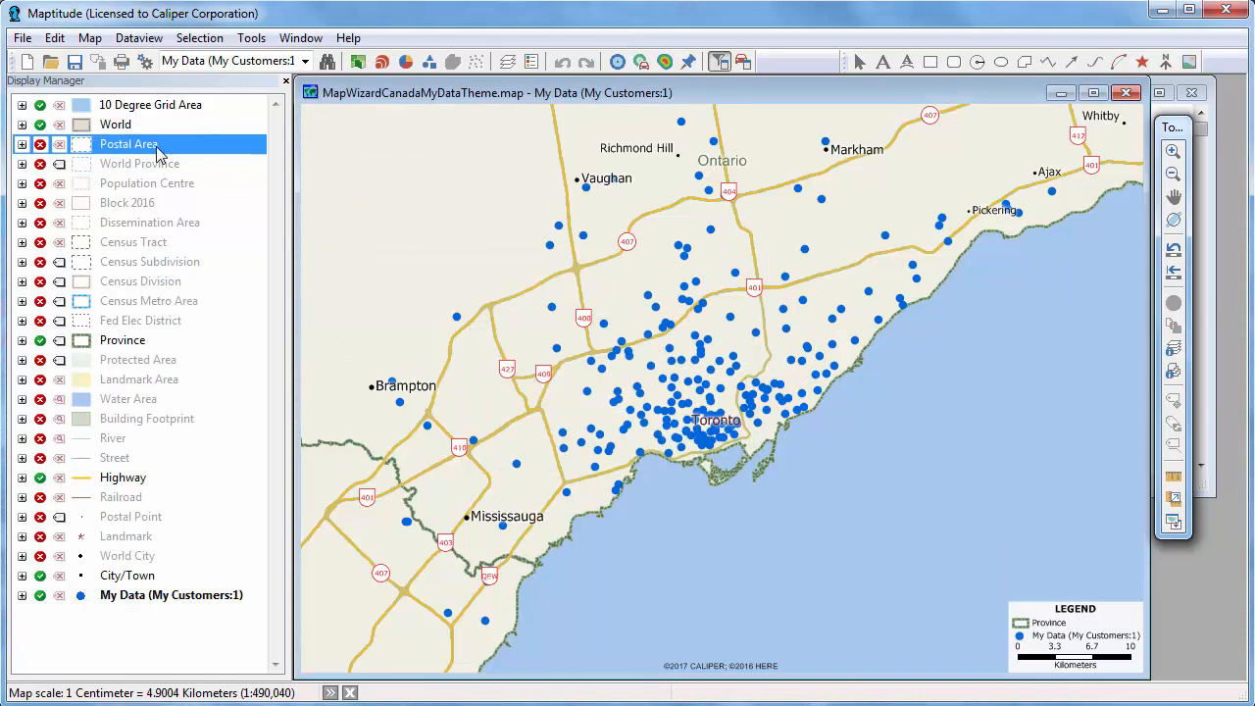
Step: Set up a new territory map from the existing point layer My Data (My Customers:1), using Postal Area geography and the Territory field
left_click(28, 61)
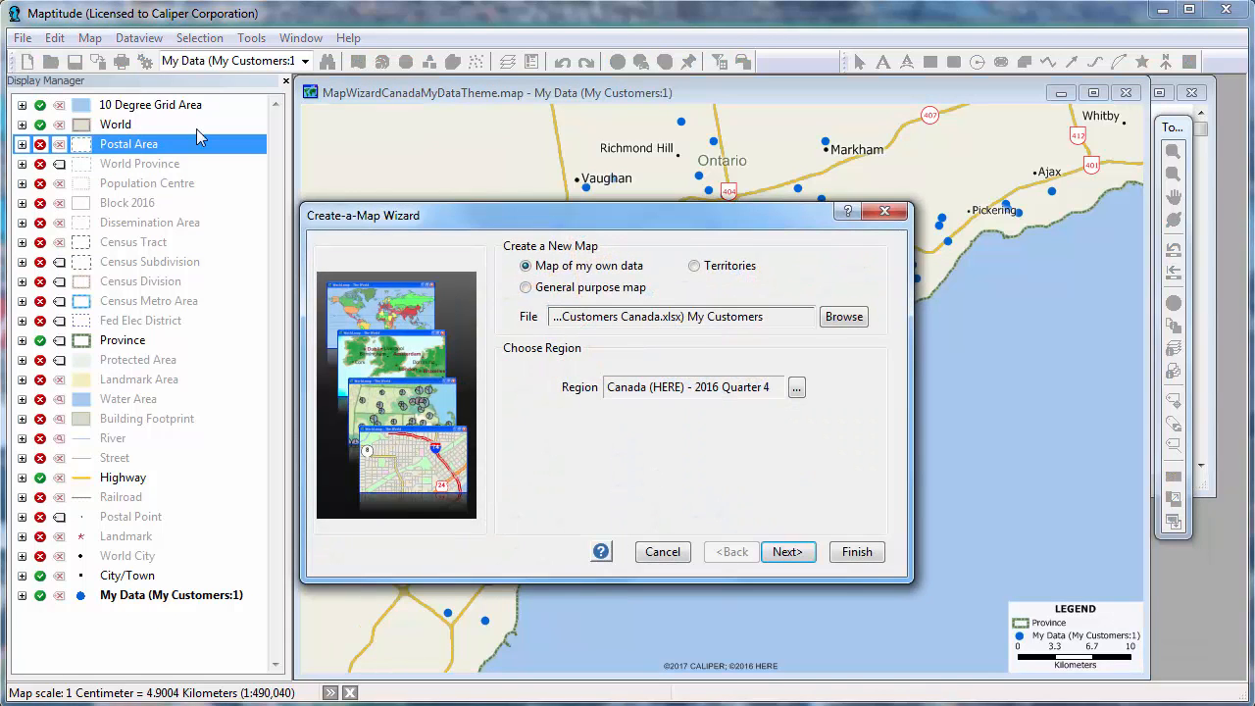
left_click(715, 269)
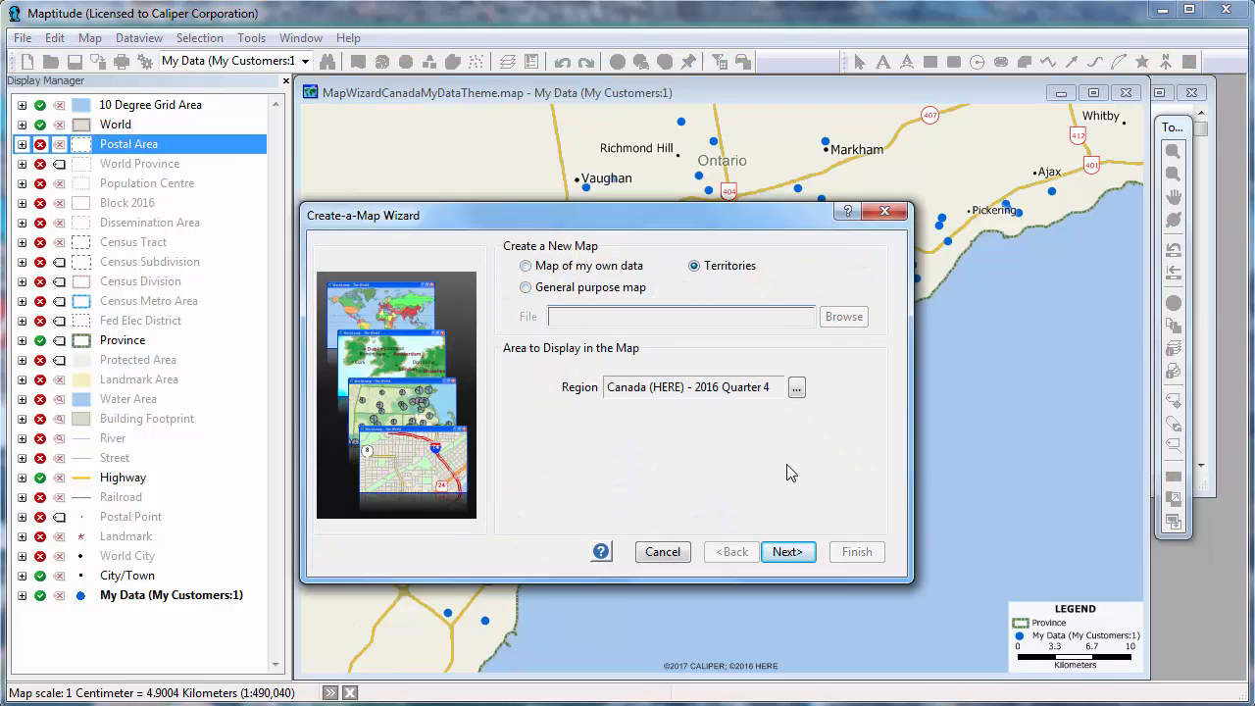
left_click(794, 551)
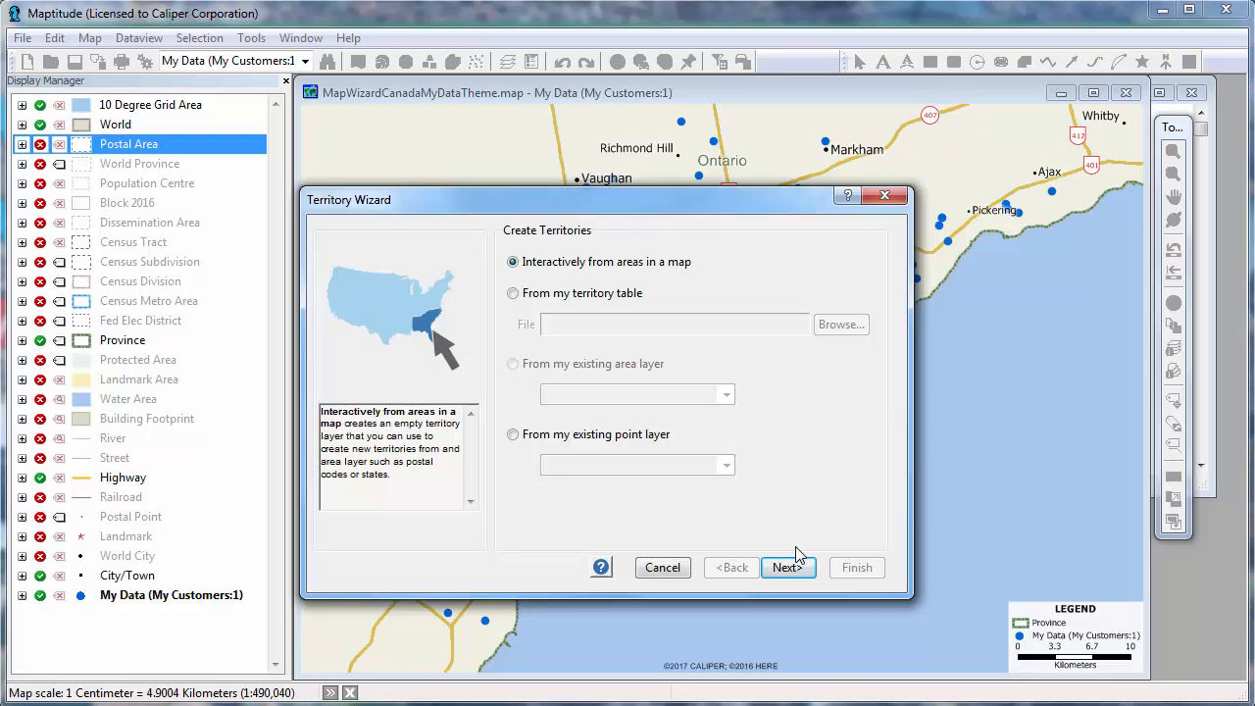
left_click(608, 436)
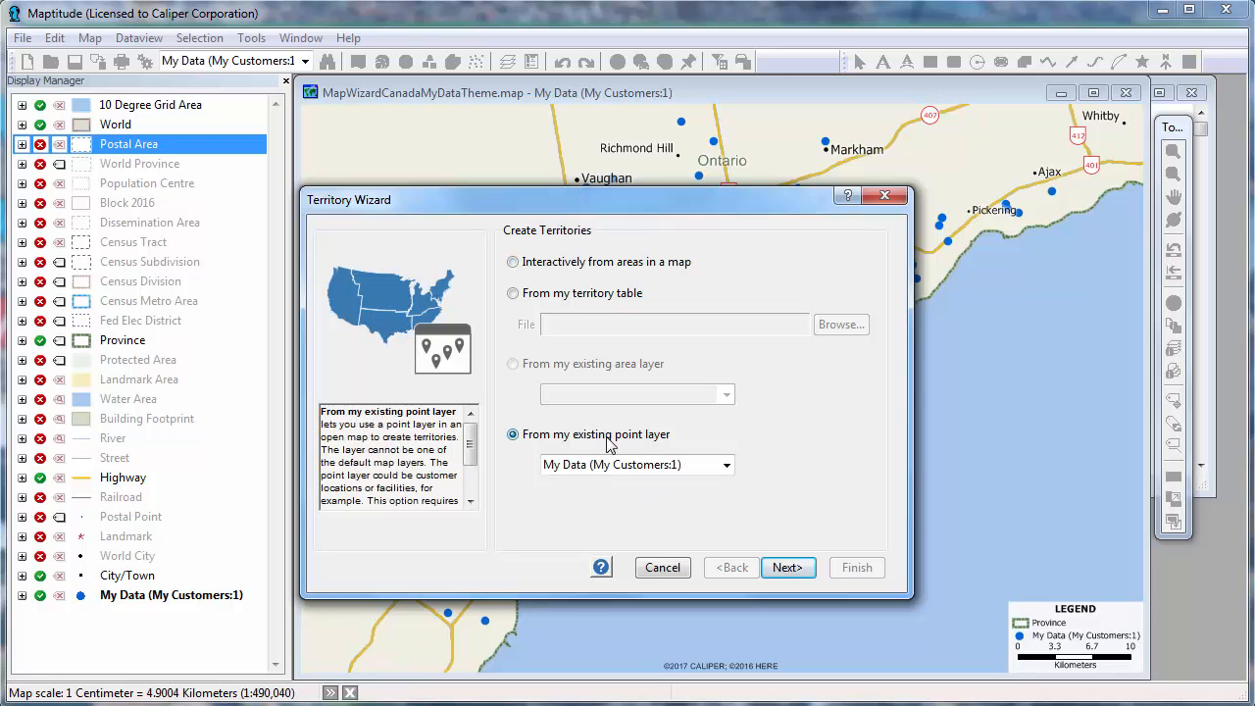
left_click(778, 568)
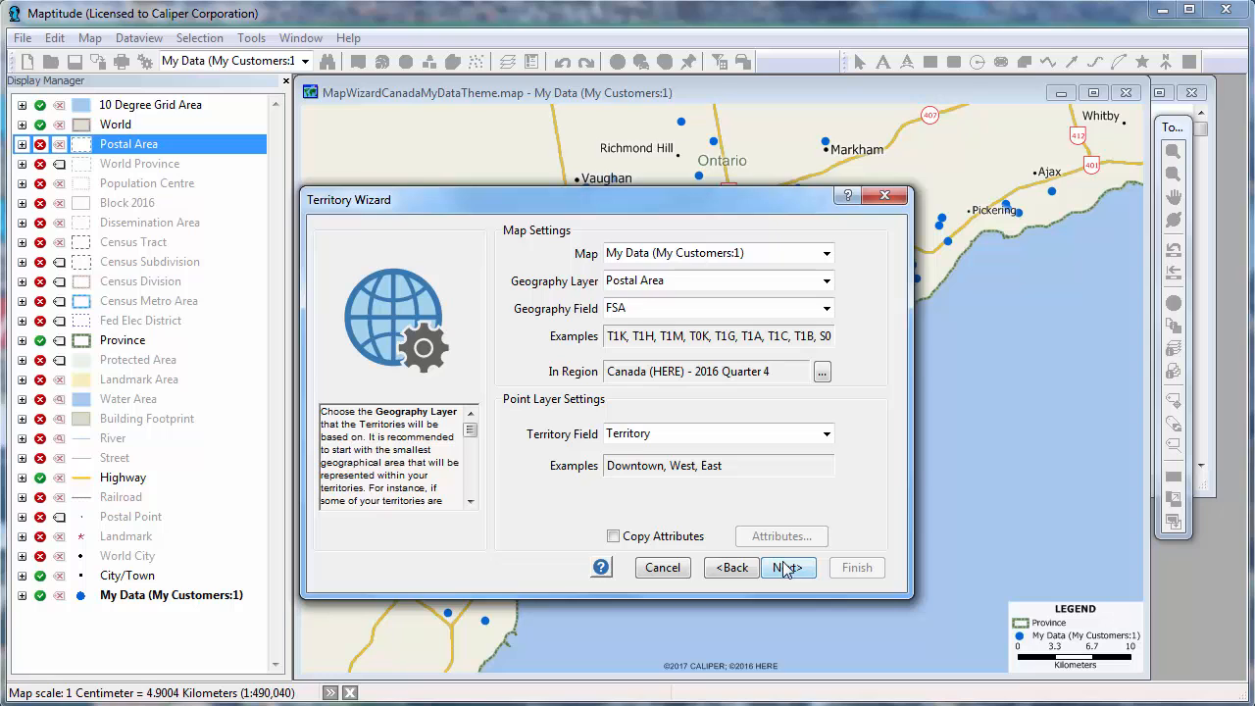
left_click(781, 569)
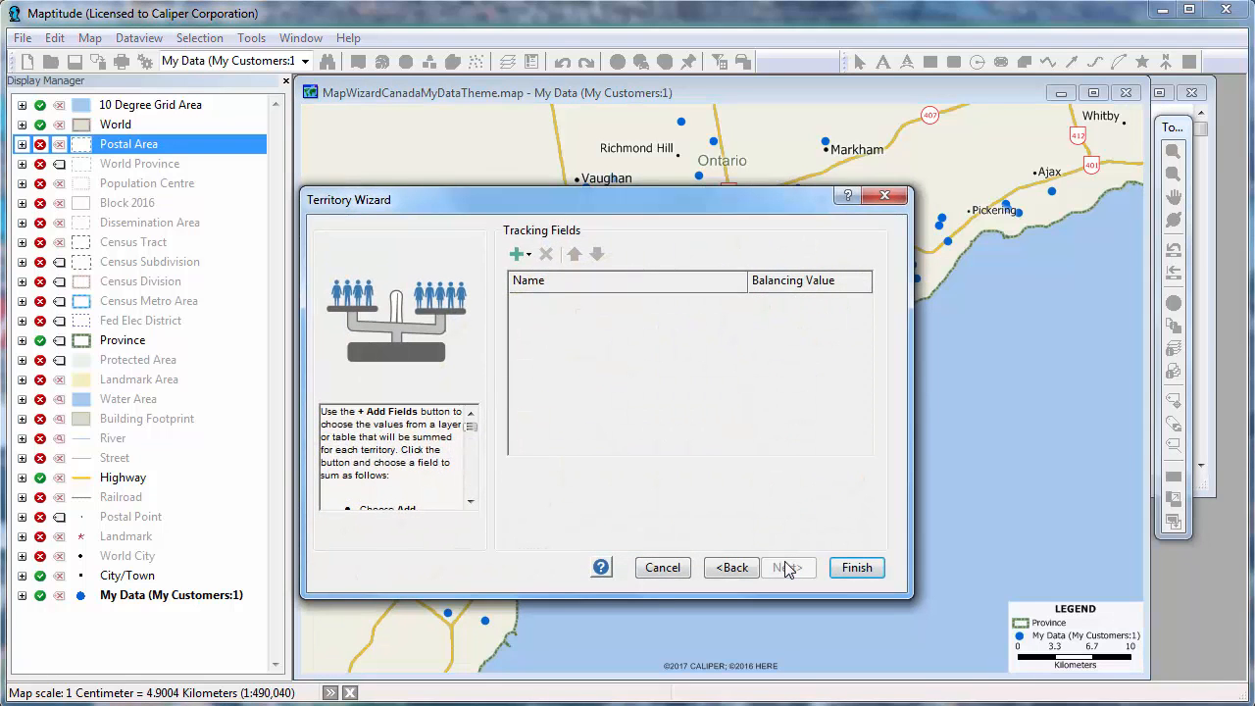
Step: Import QTR2 Sales from the Sample Customers Canada workbook as the territories' tracking field
left_click(519, 254)
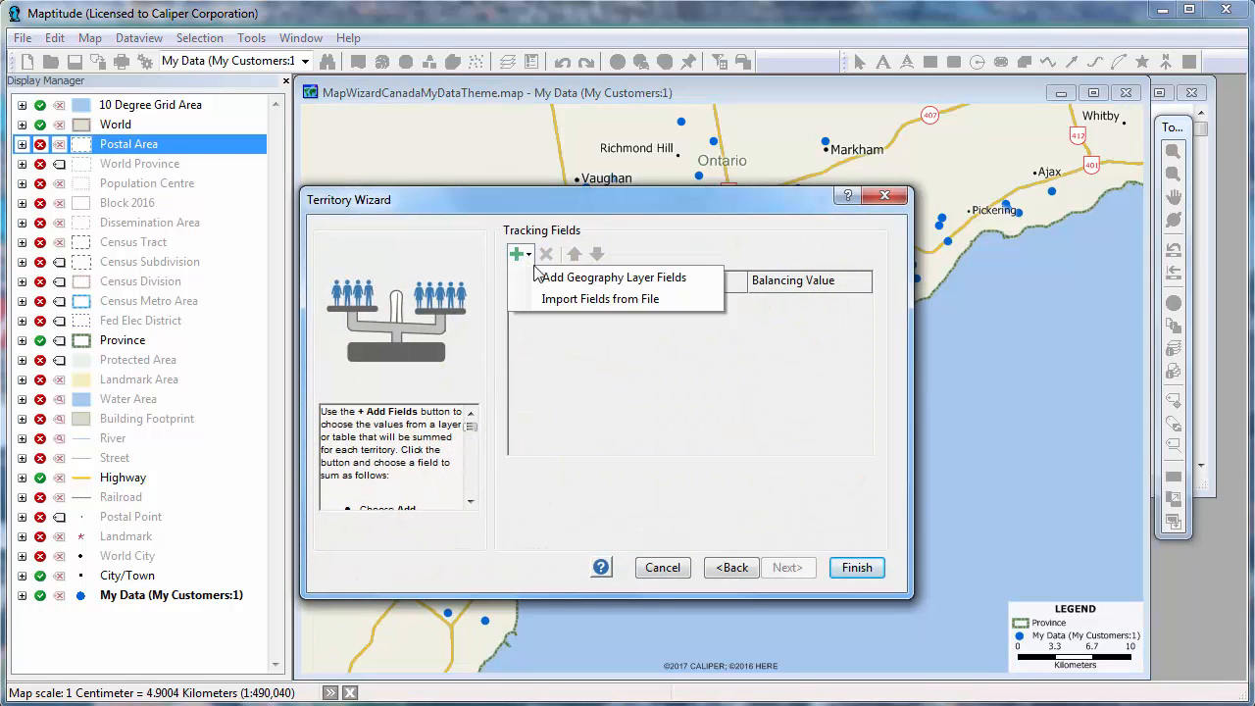
left_click(600, 299)
left_click(392, 214)
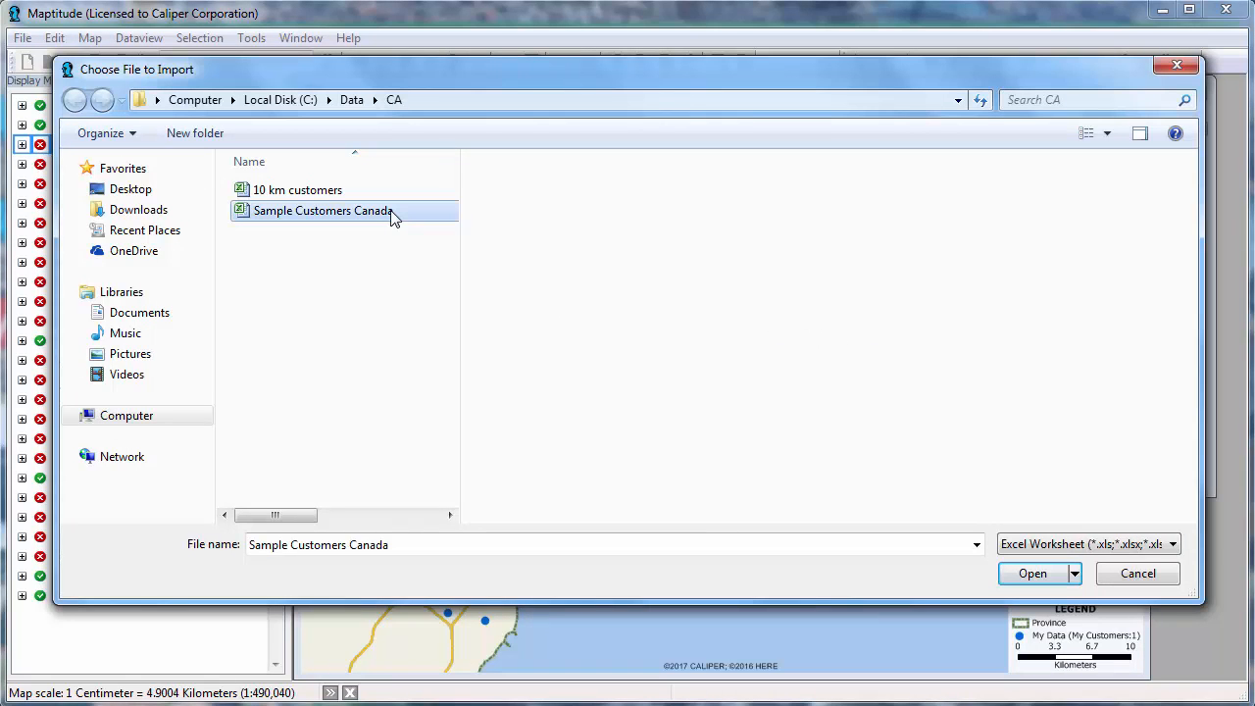
left_click(1014, 577)
left_click(696, 506)
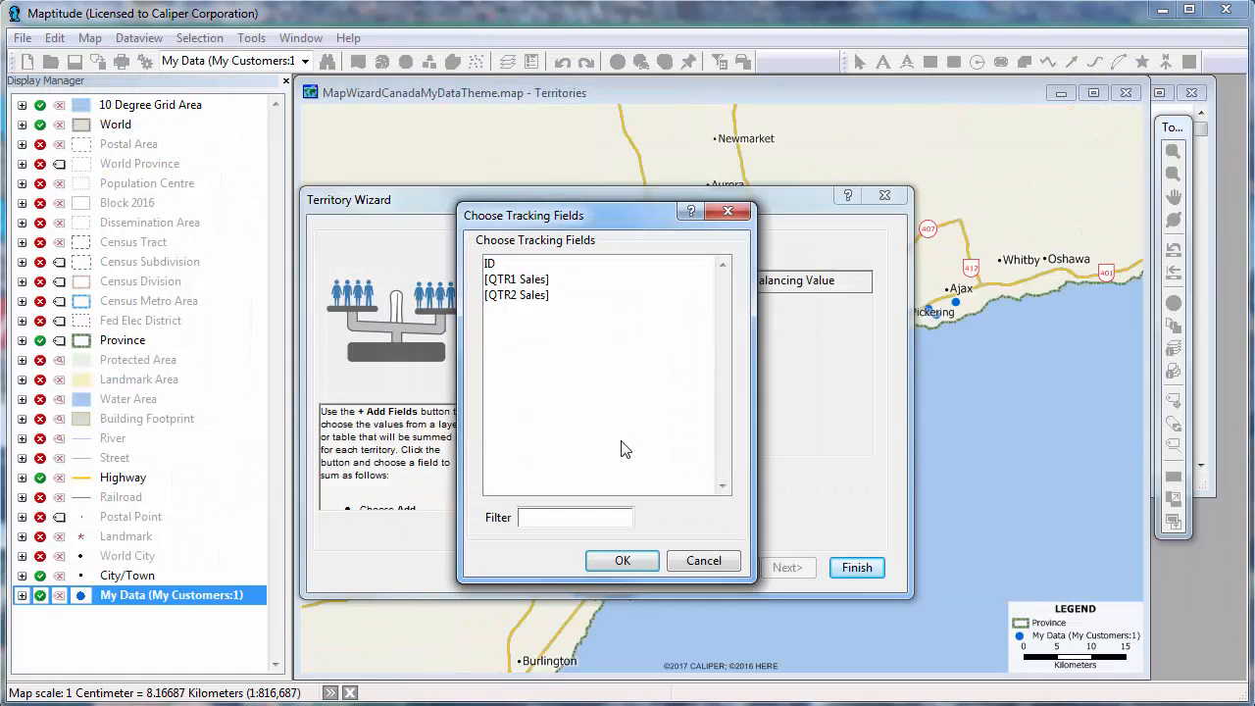
left_click(556, 296)
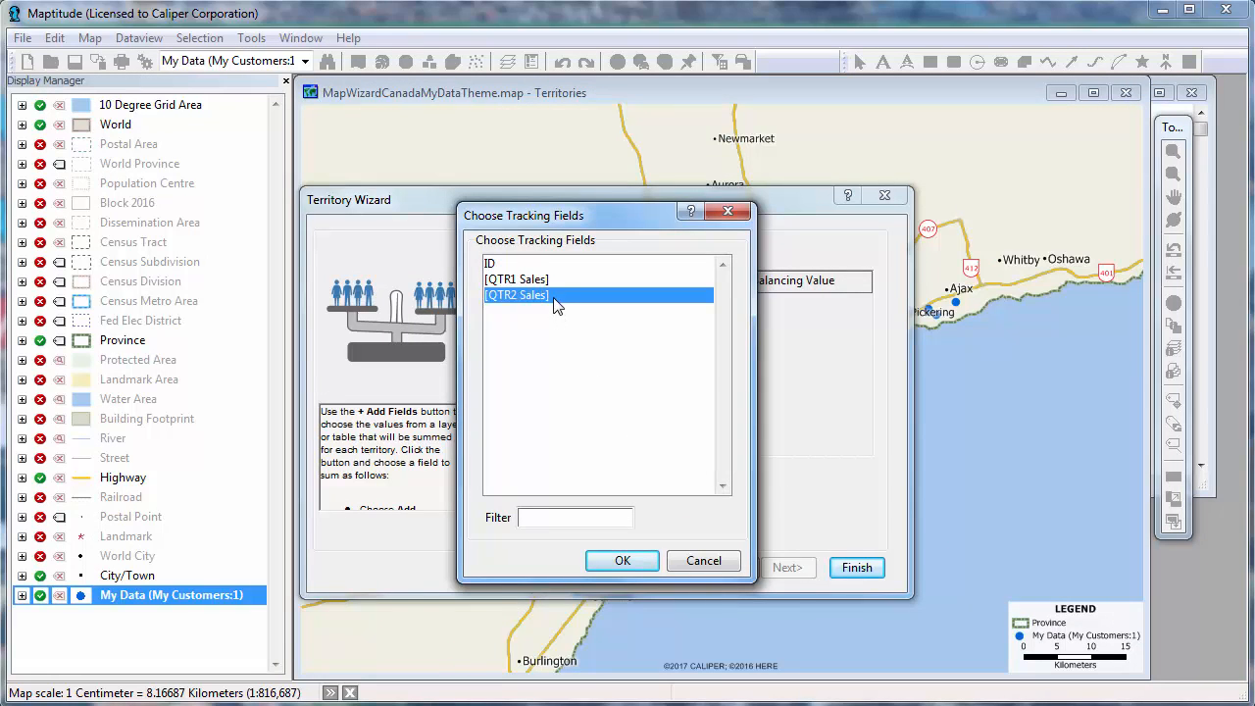
left_click(627, 558)
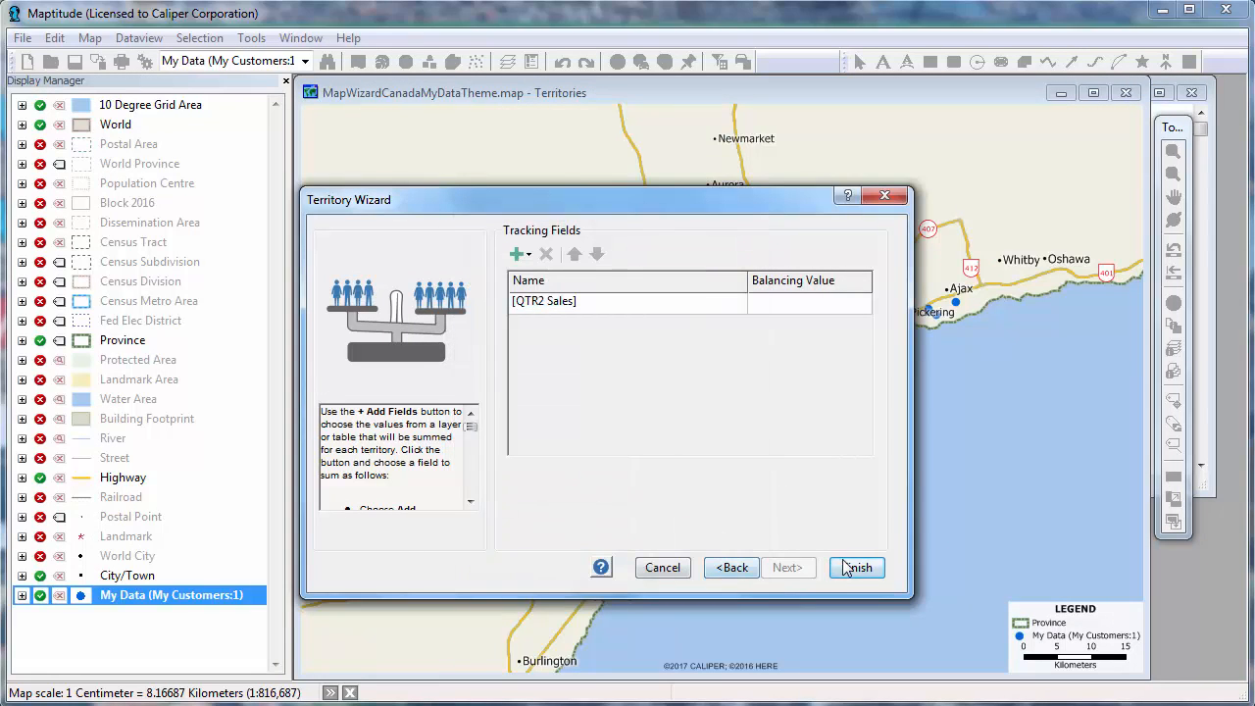
Step: Finish the territory setup and save the territory layer as Toronto Territories
left_click(849, 566)
type("Toronto Territo")
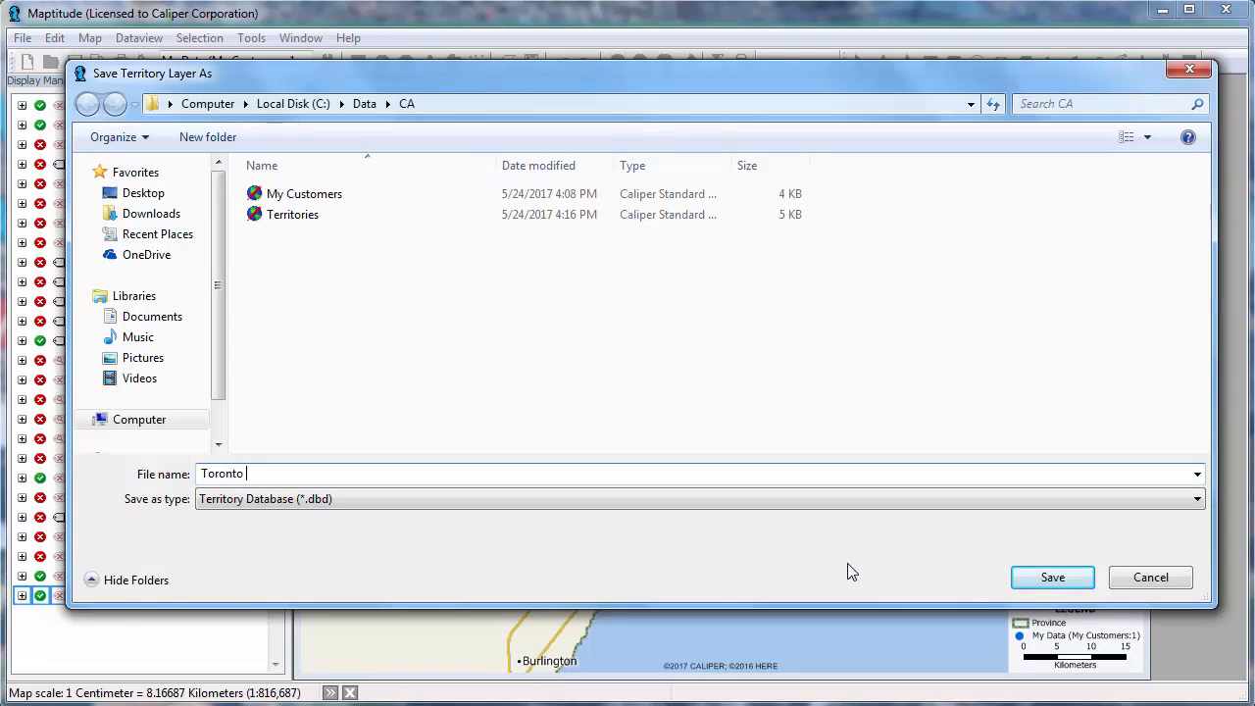
type("ries")
left_click(1048, 577)
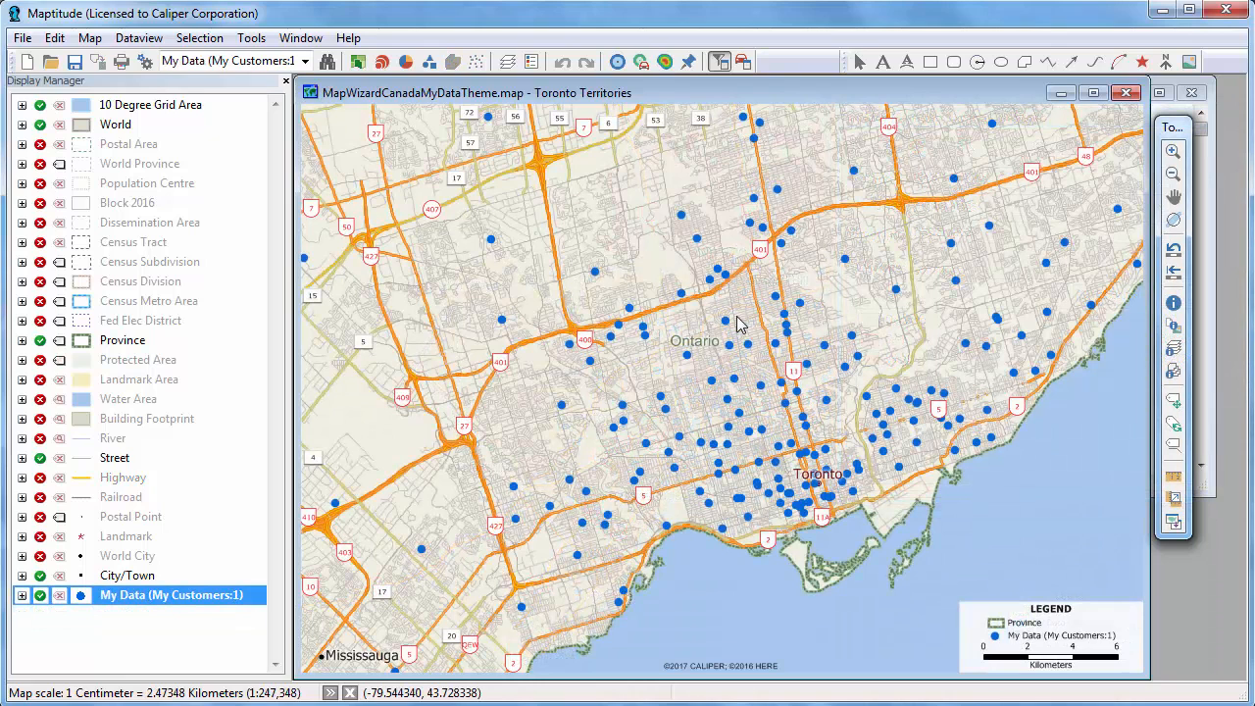
Step: Start a street route and place five stops across the Toronto area, starting in the southwest near Highway 427 and ending south of the Ontario label
left_click(743, 62)
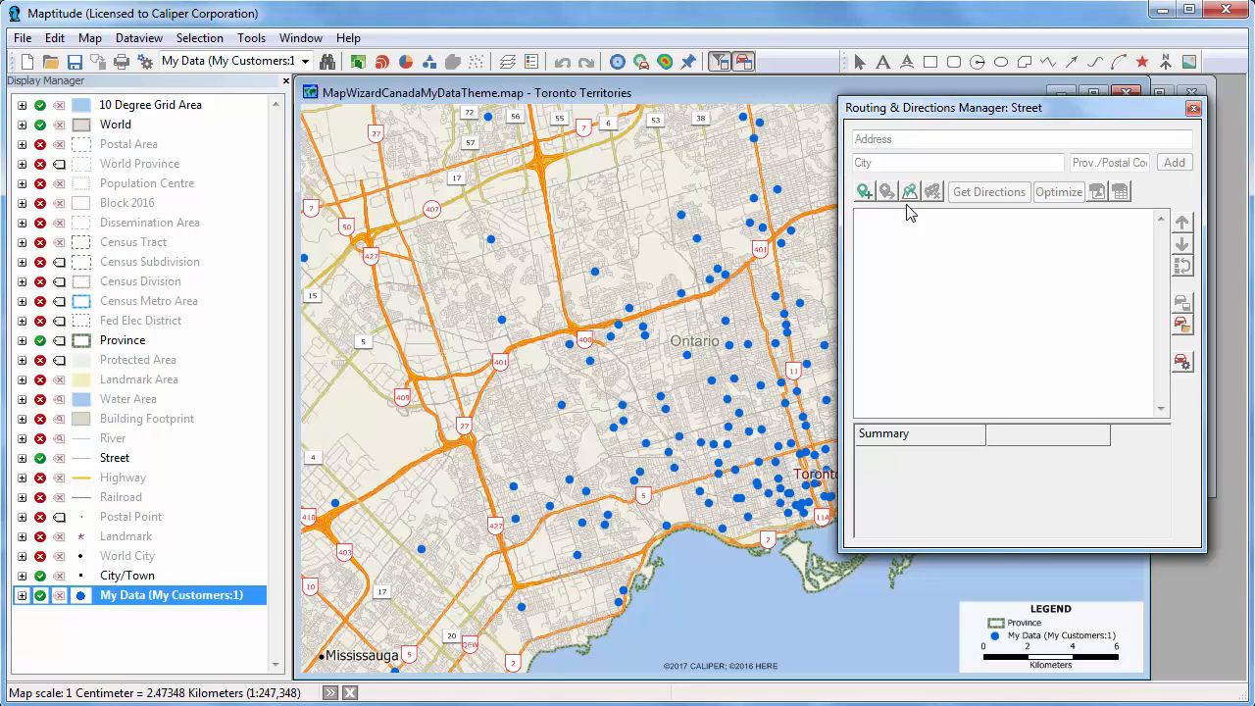
left_click(864, 191)
left_click(513, 519)
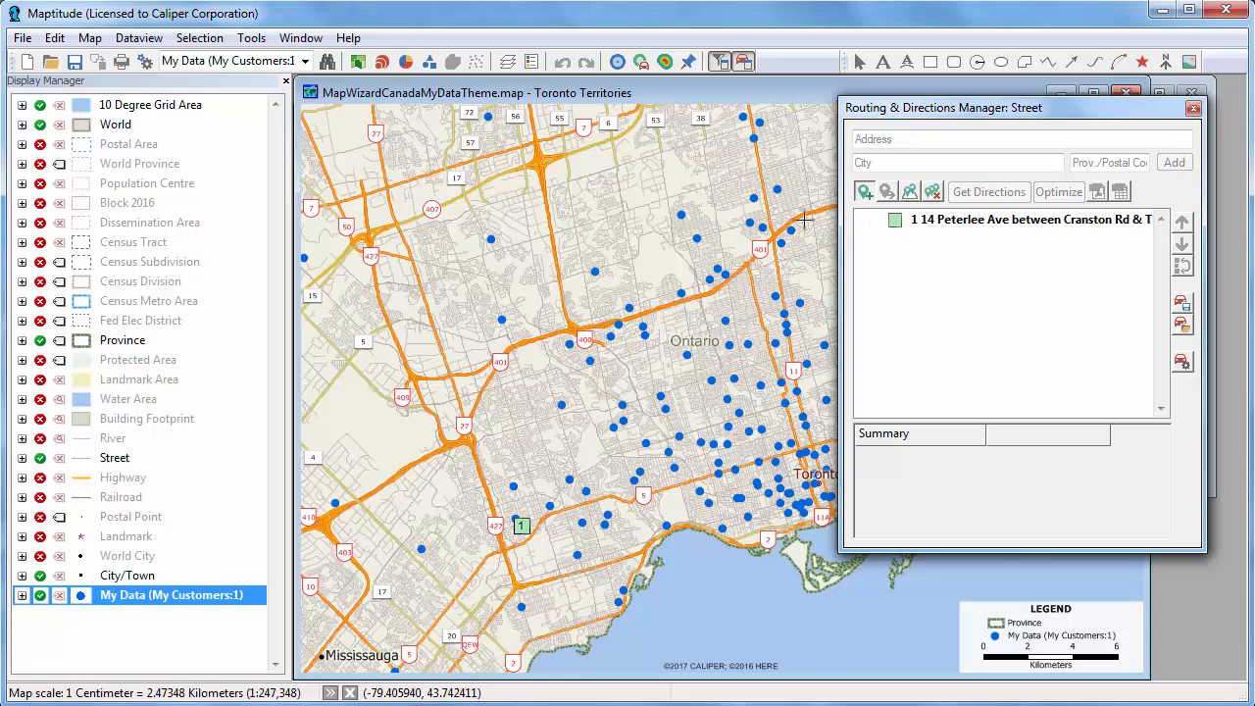
left_click(795, 173)
left_click(779, 425)
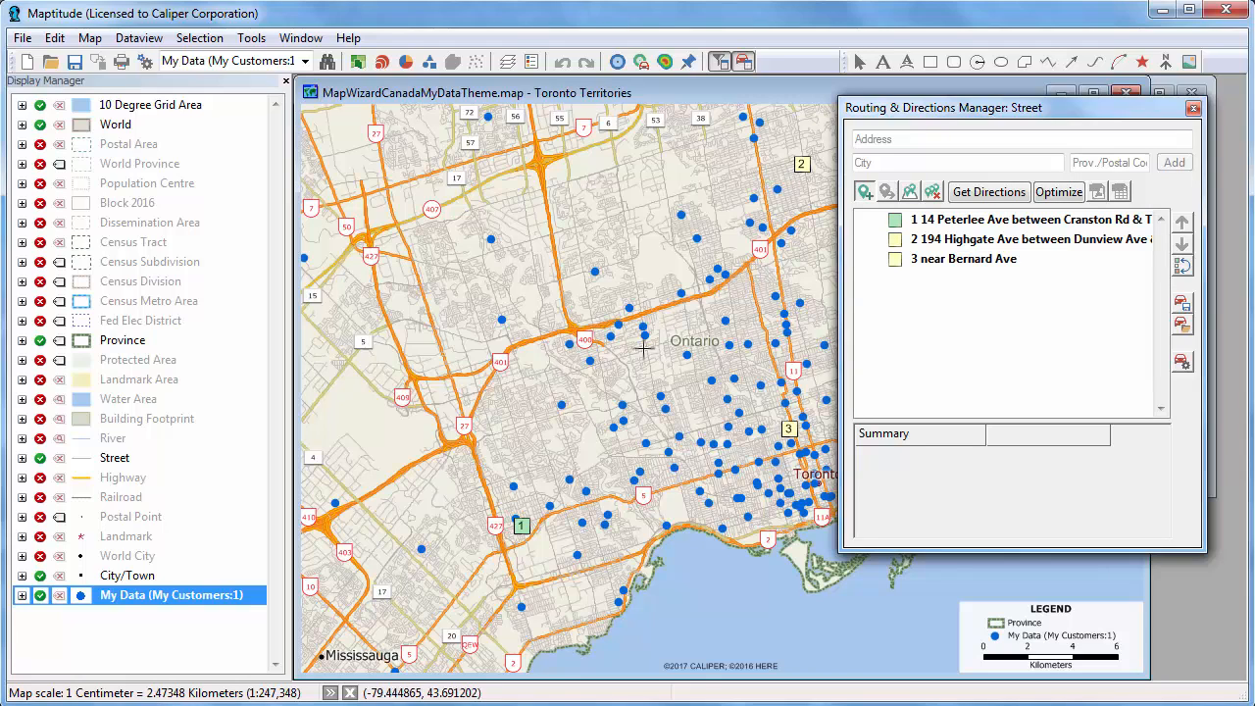
left_click(433, 231)
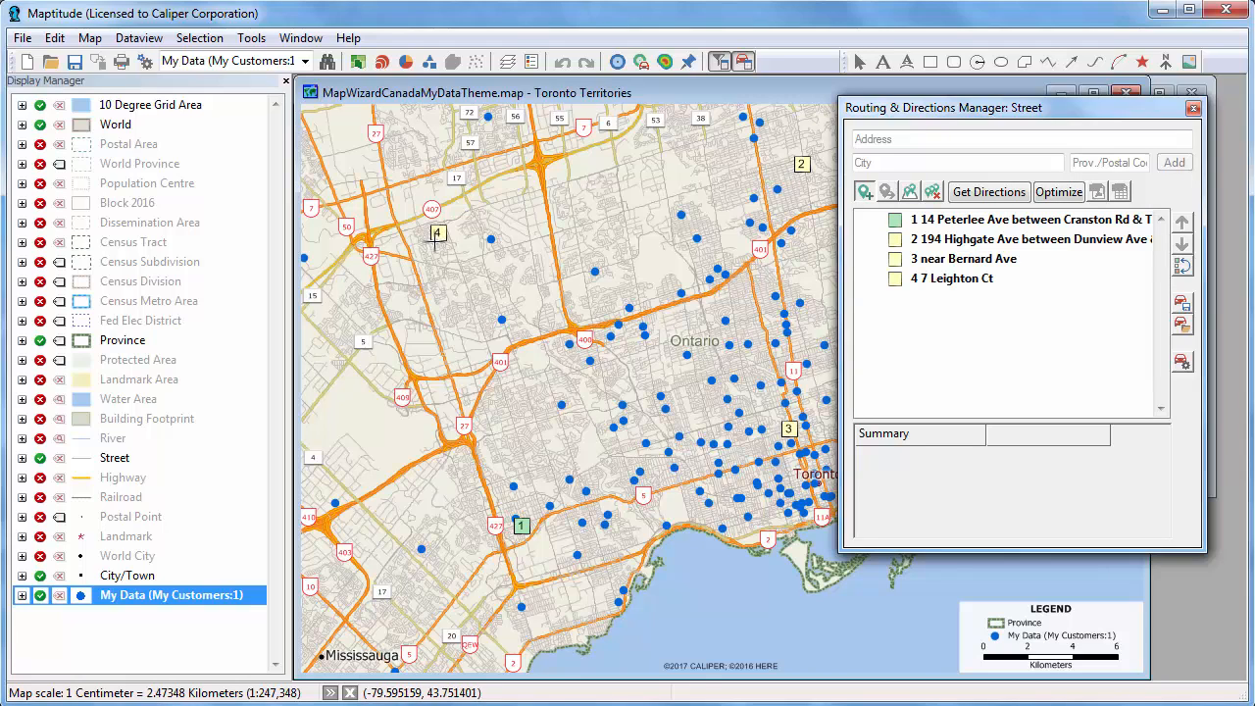
left_click(689, 382)
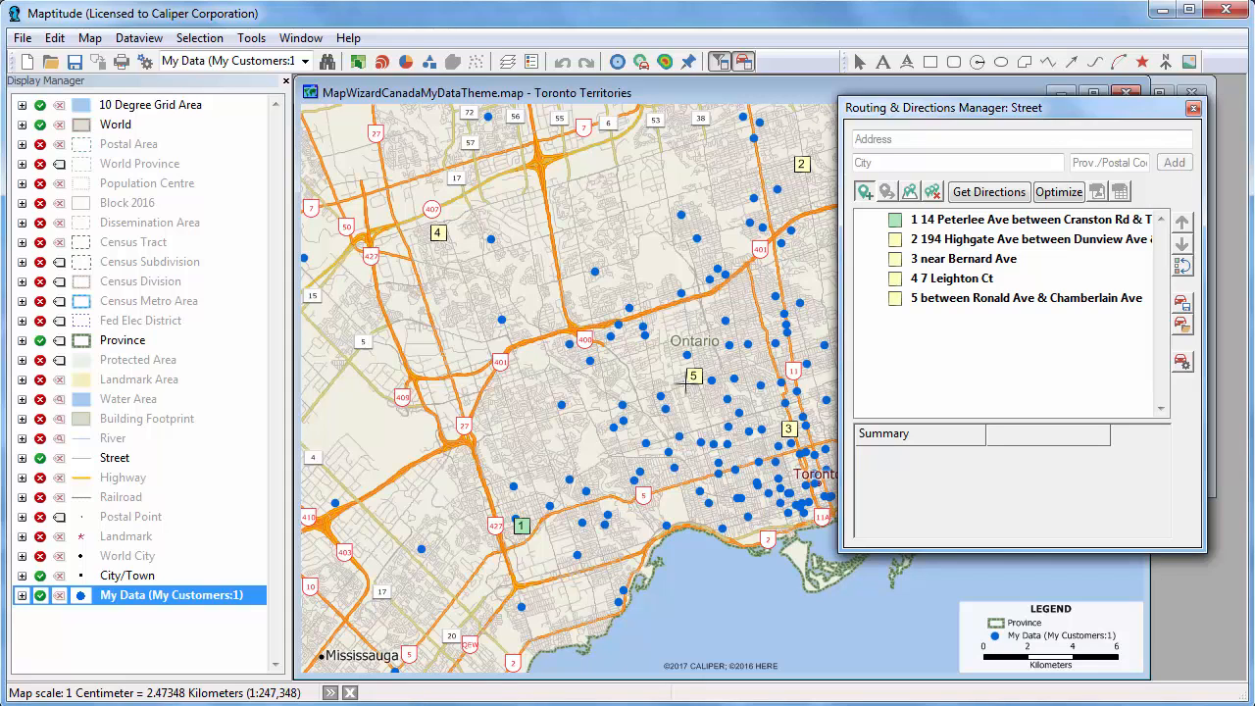
Step: Generate the driving directions through the five stops and optimize the route
left_click(979, 195)
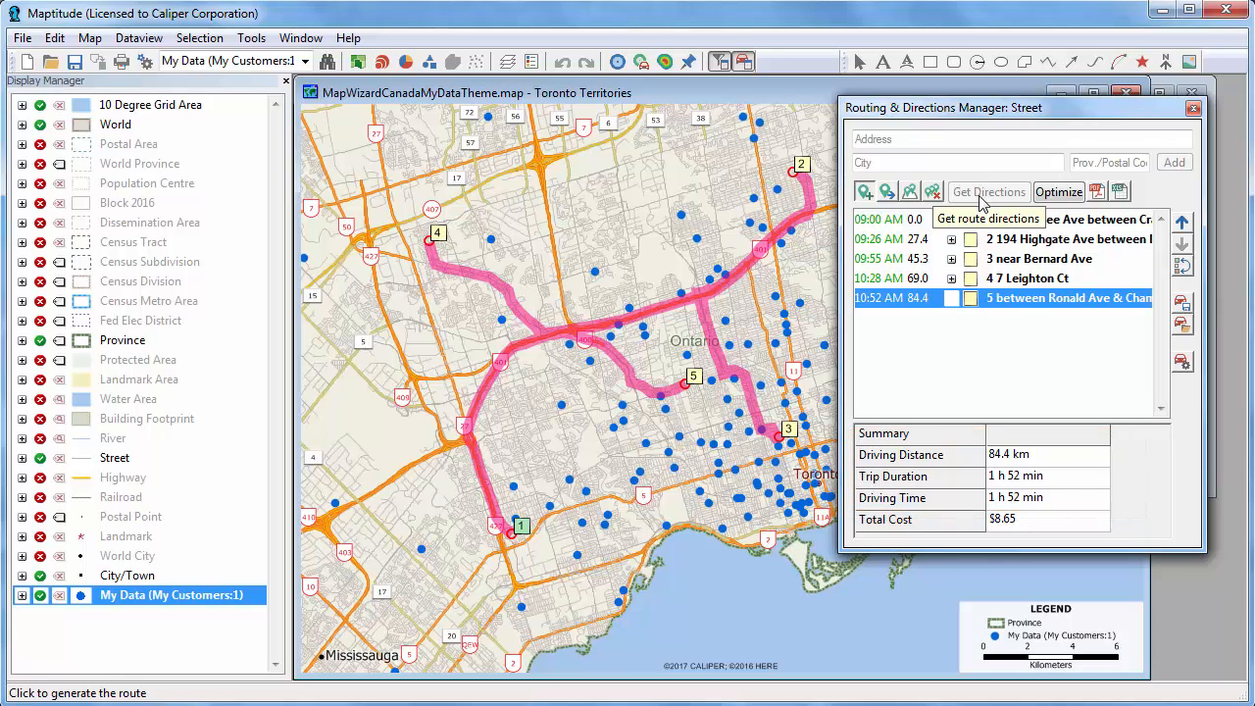
left_click(1057, 194)
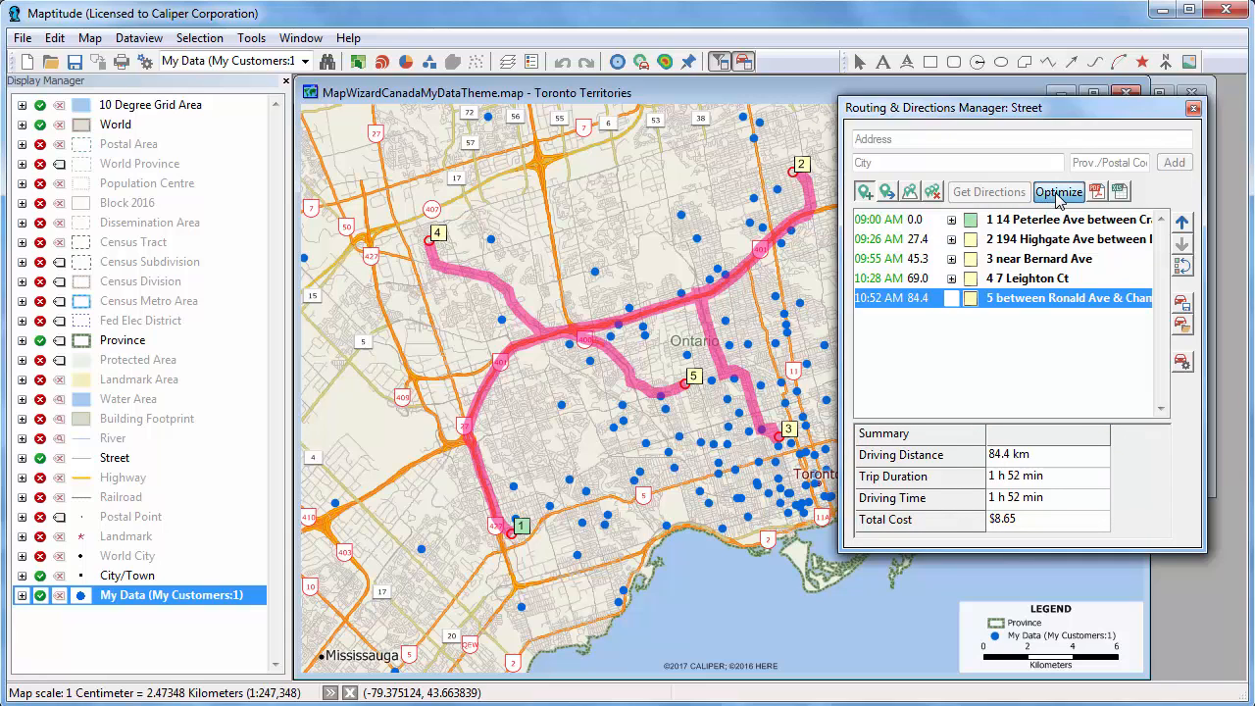